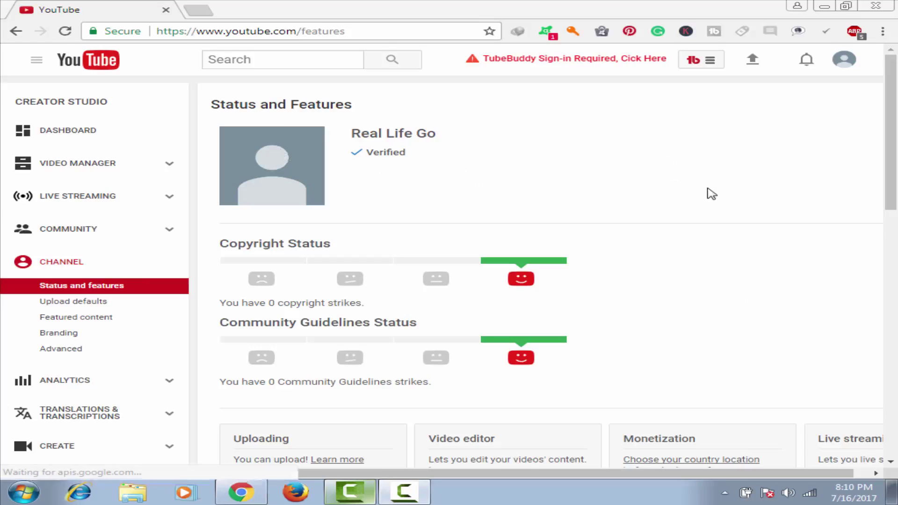
Set the channel's country to India in the advanced channel settings.
left_click(60, 349)
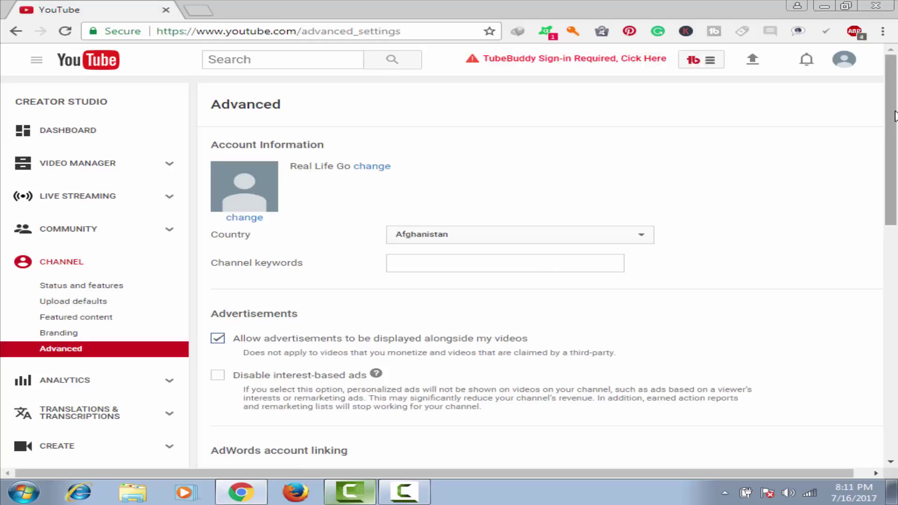
scroll(895, 116, "down", 1)
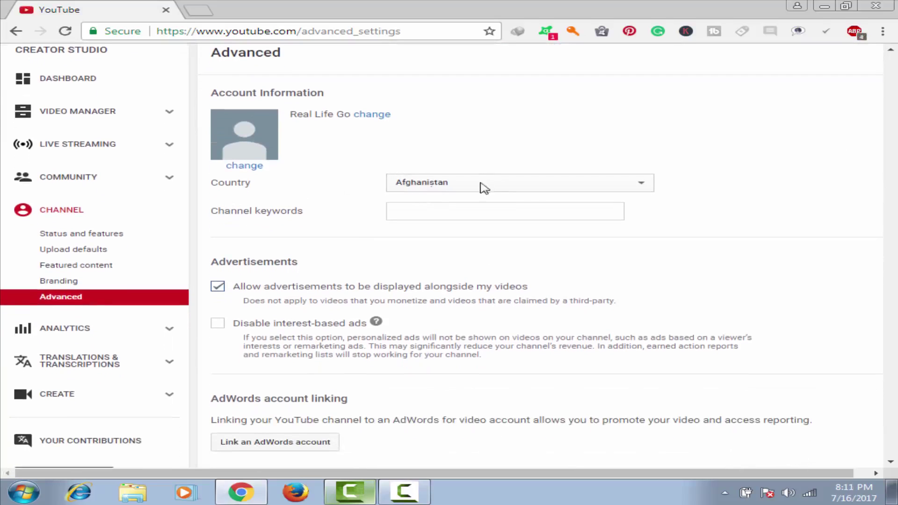
left_click(643, 184)
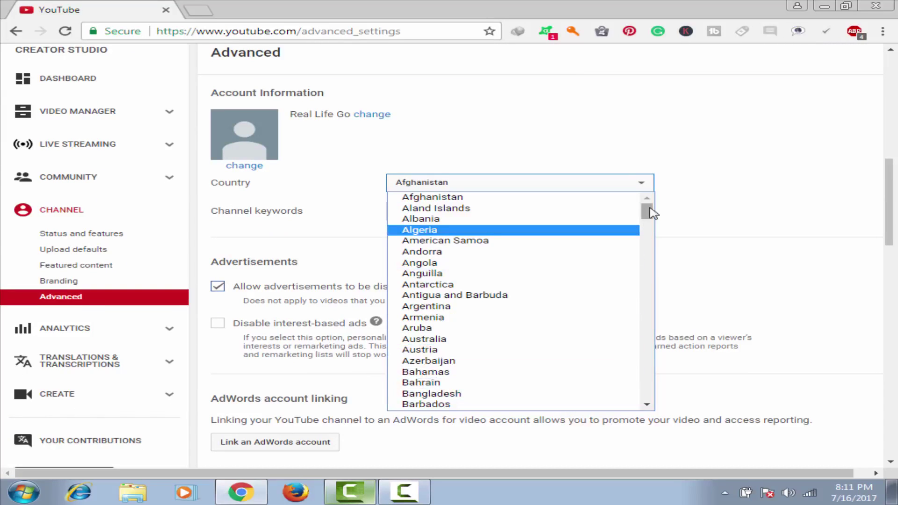
left_click_drag(650, 209, 653, 229)
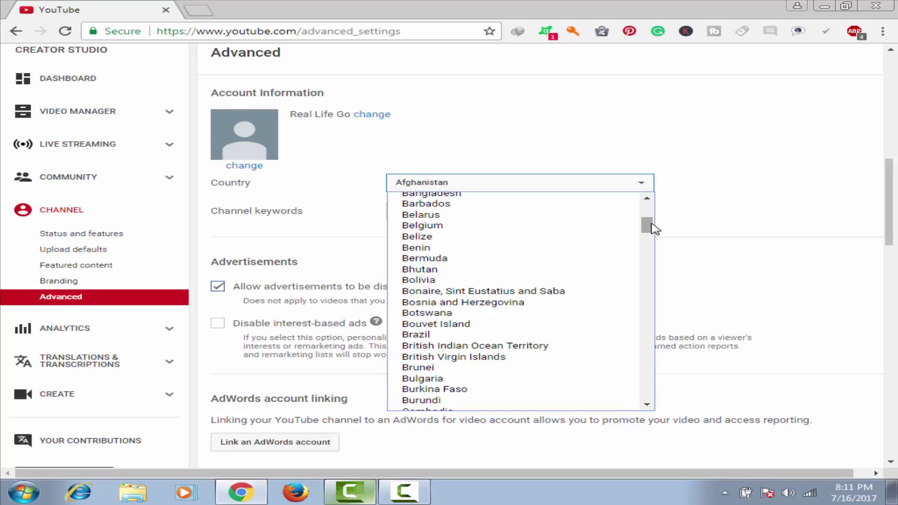
left_click_drag(653, 228, 651, 287)
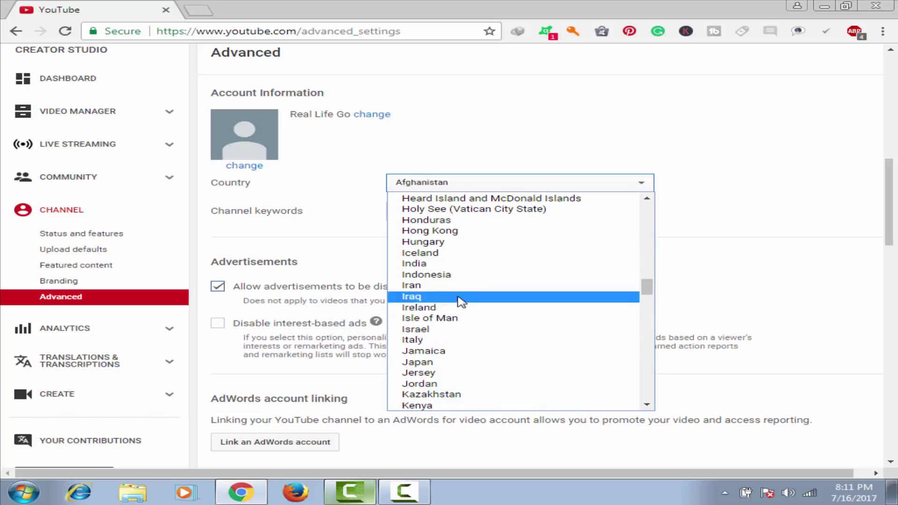
left_click(433, 268)
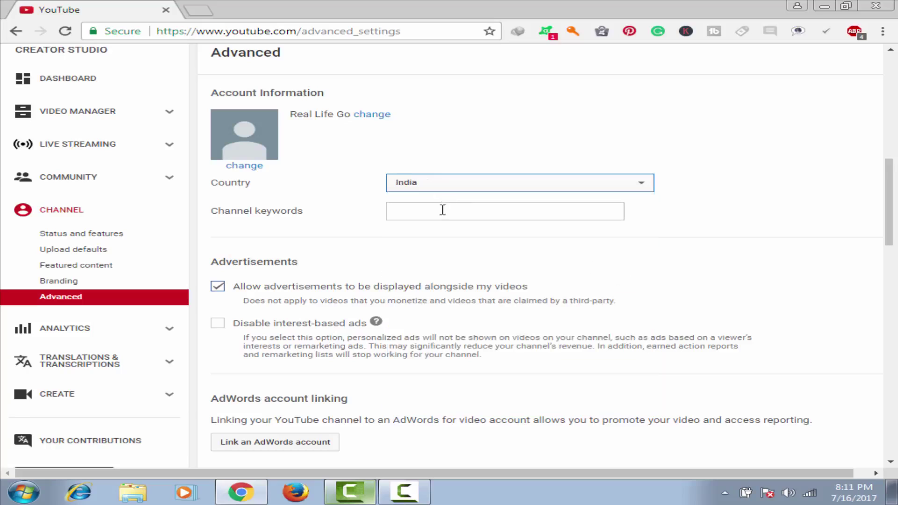
Enter "real life go" "real" "life" "go" as separately quoted channel keywords and save the advanced settings.
left_click(411, 211)
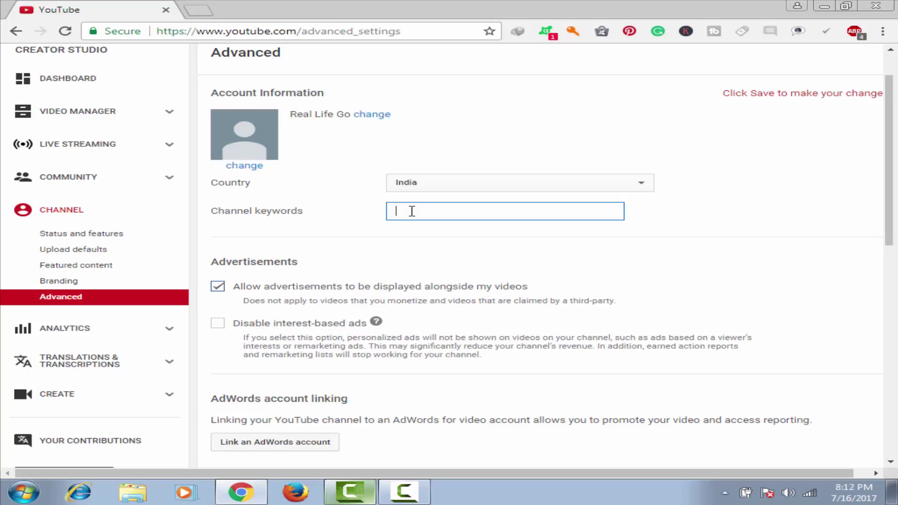
left_click(412, 211)
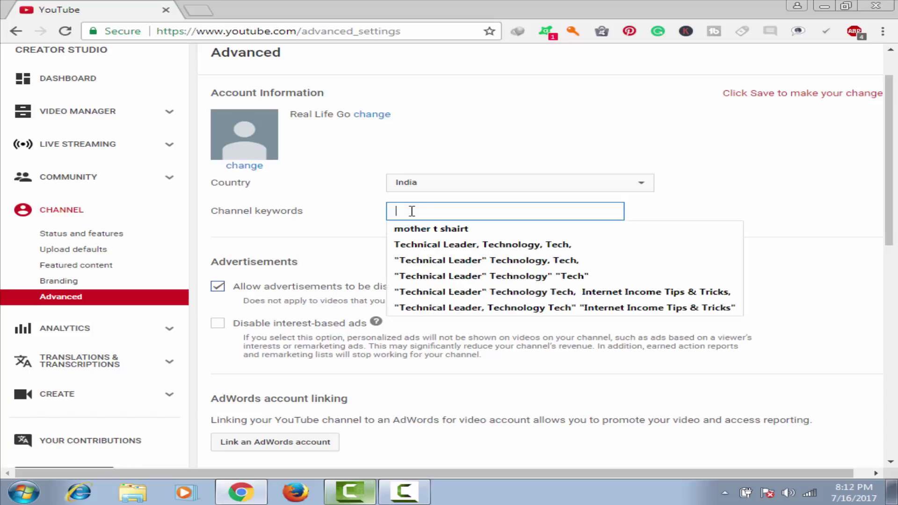
type("\"")
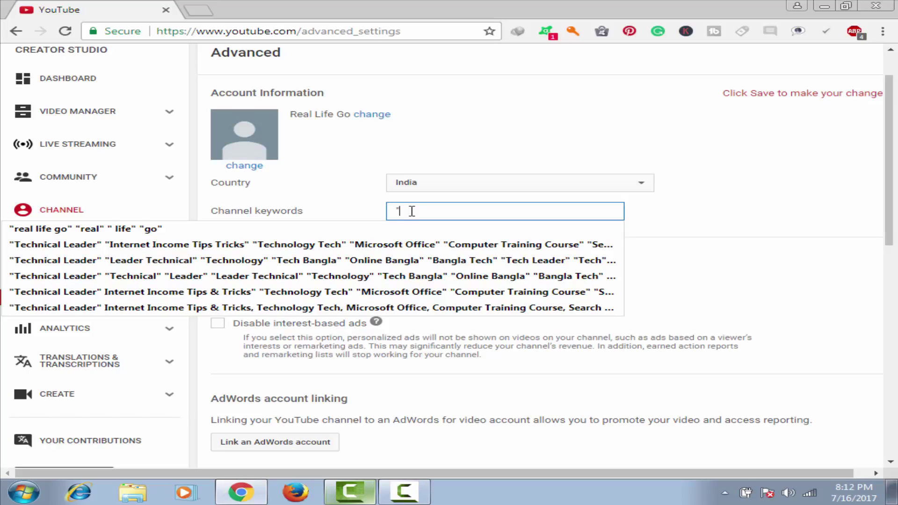
type("re")
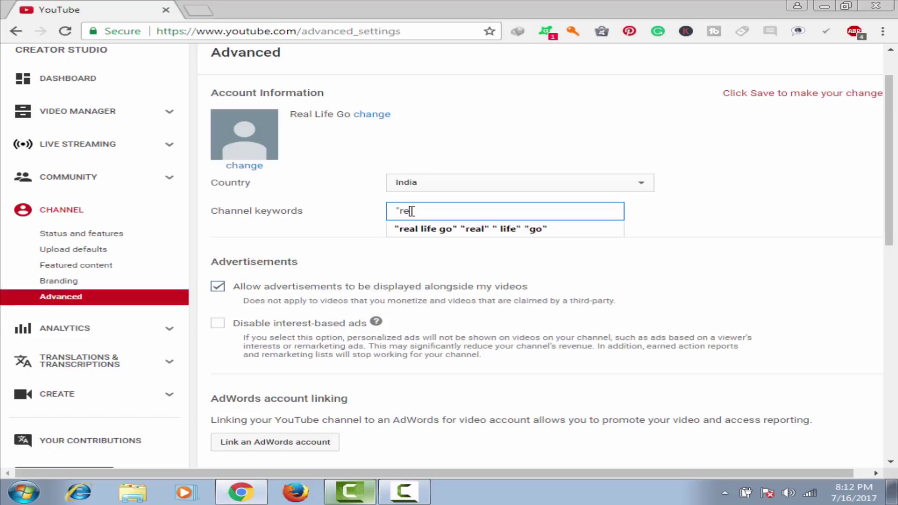
type("al life go\" \"real")
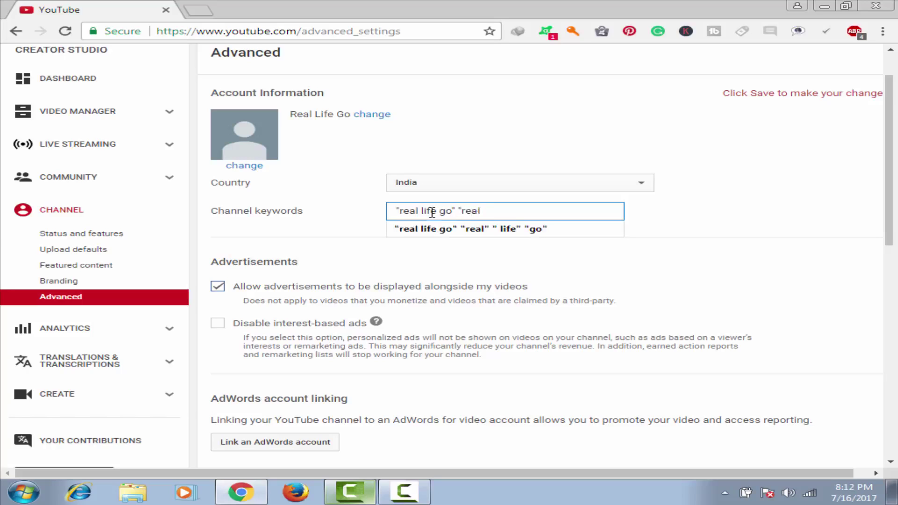
type("\" \"li")
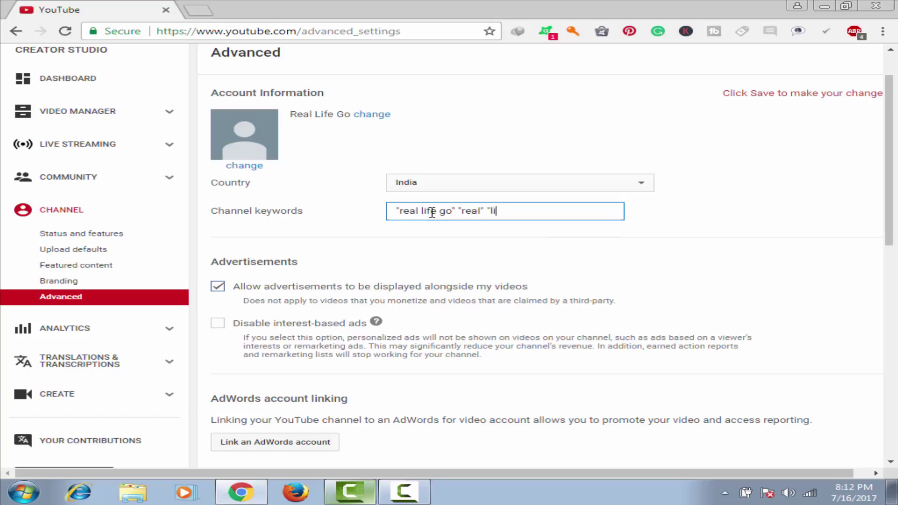
type("fe\" \"go\"")
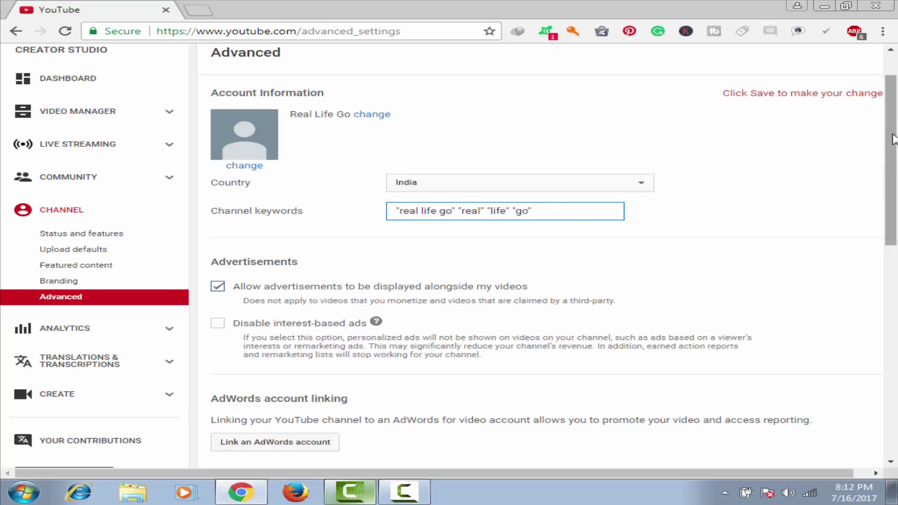
left_click_drag(893, 125, 893, 139)
left_click_drag(891, 237, 891, 347)
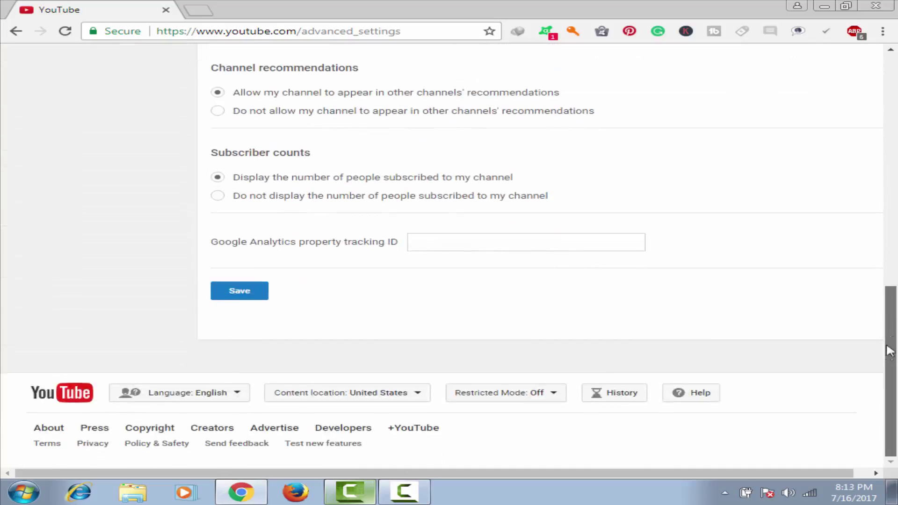
left_click(241, 293)
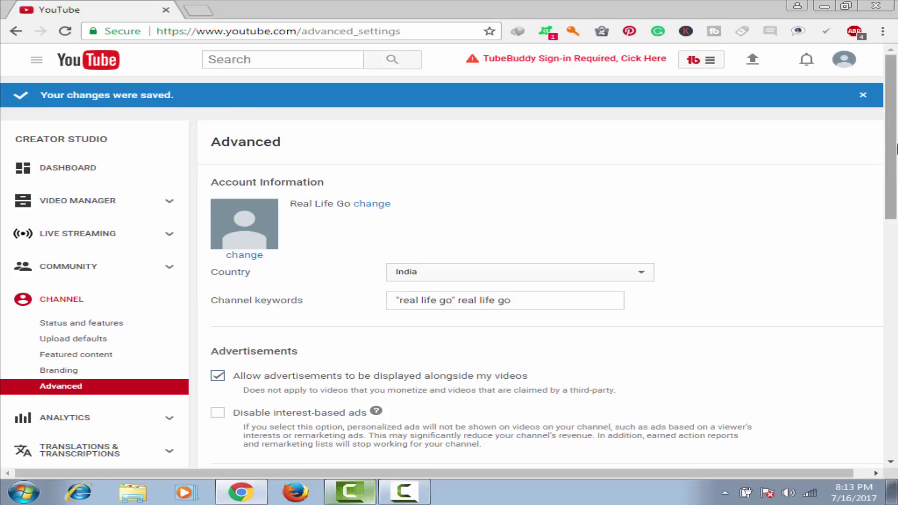
Go to the Real Life Go channel's own page.
mouse_move(896, 149)
left_mouse_down()
mouse_move(896, 205)
mouse_move(896, 145)
left_mouse_up()
left_click(35, 62)
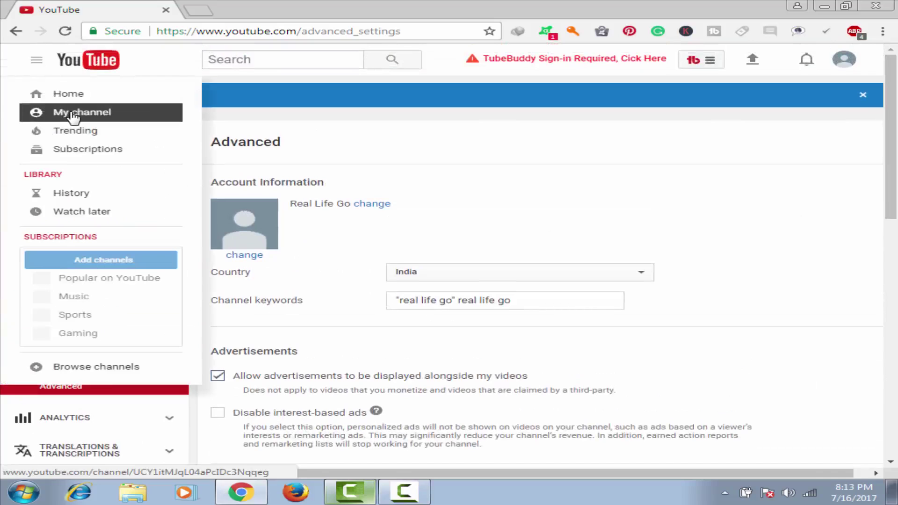
left_click(74, 117)
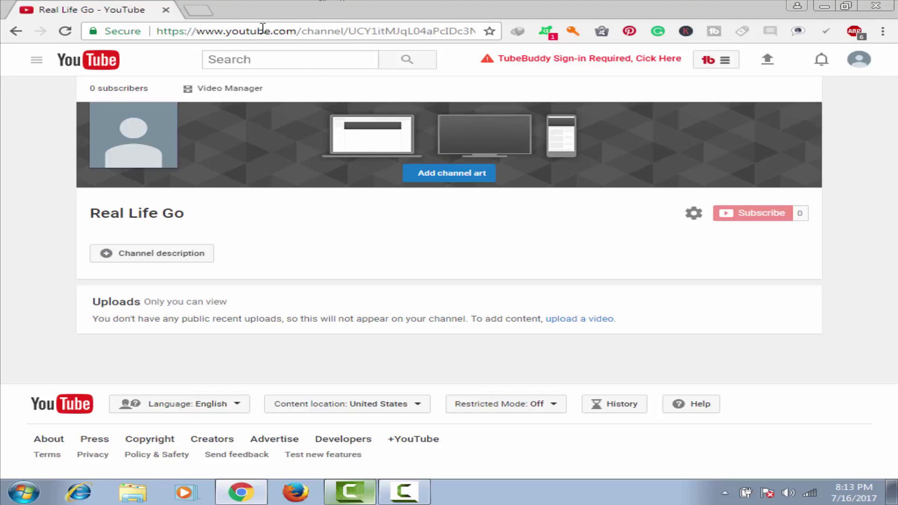
Open Google in a new browser tab and browse the image results for "rlg logo".
left_click(199, 10)
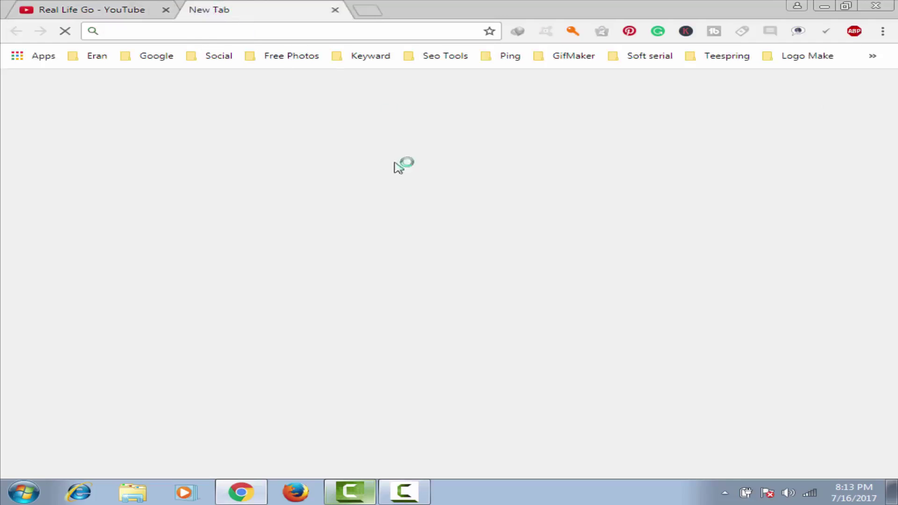
left_click(149, 60)
left_click(169, 76)
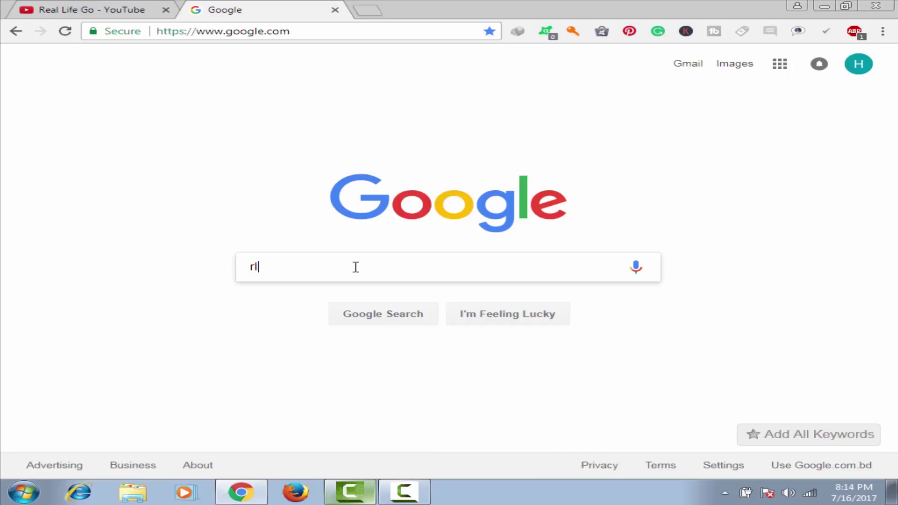
type("g logo")
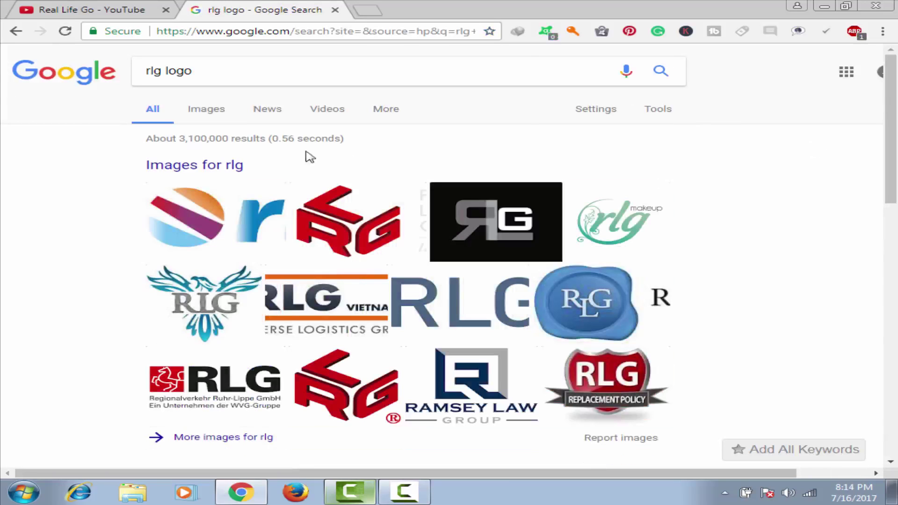
left_click(194, 109)
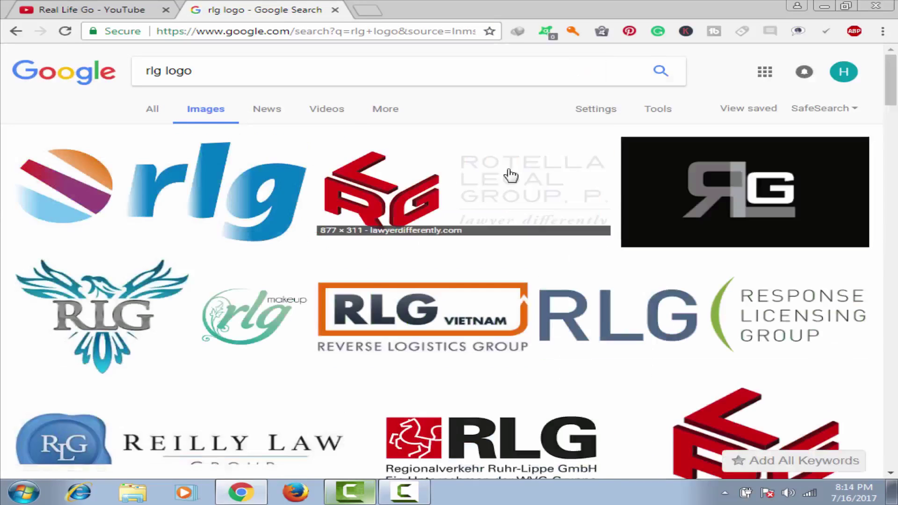
left_click_drag(889, 100, 896, 69)
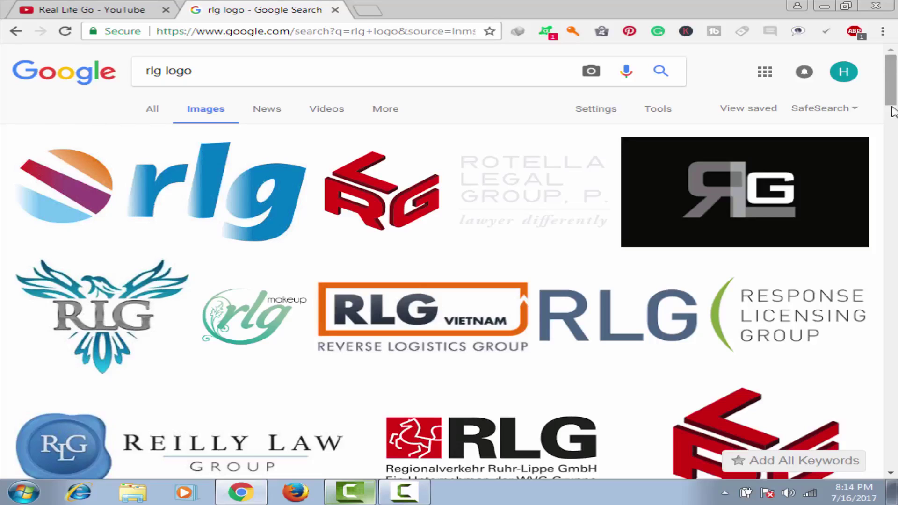
Run an advanced image search with usage rights set to free to use, share or modify, even commercially.
left_click(601, 112)
left_click(626, 173)
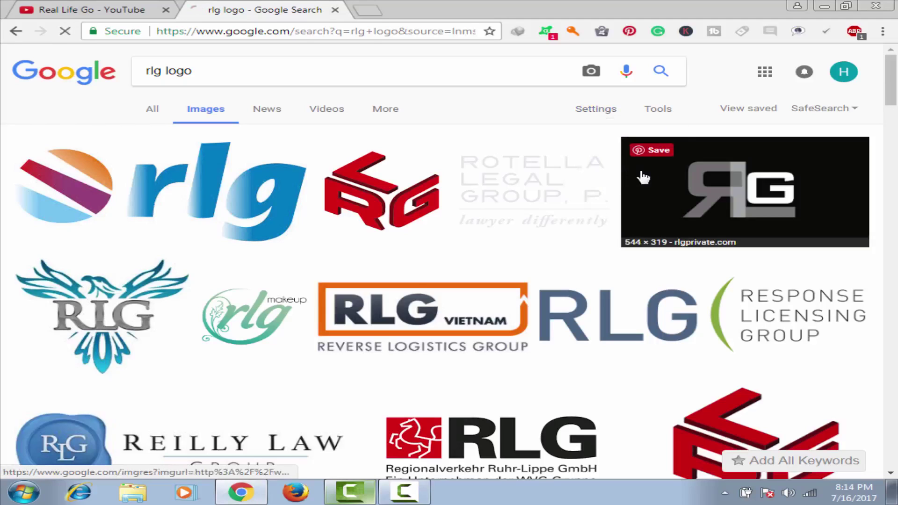
scroll(881, 371, "down", 6)
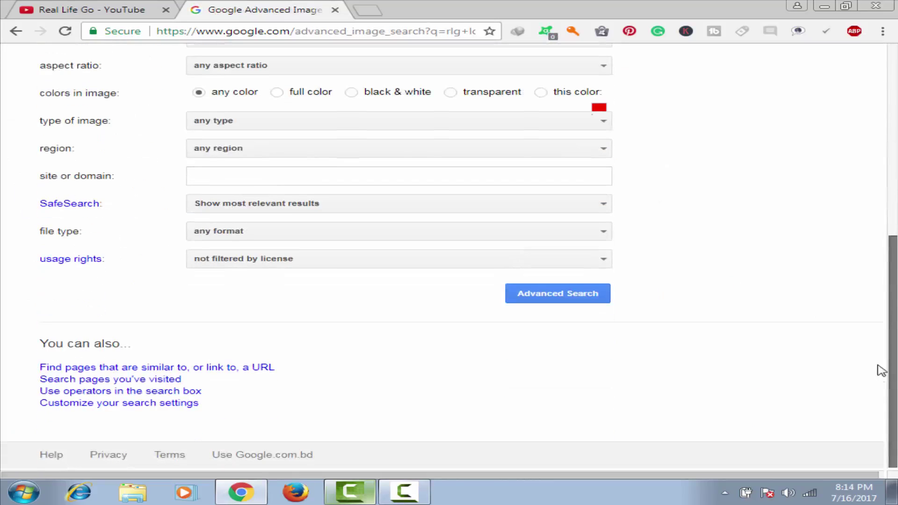
left_click(290, 265)
left_click(299, 355)
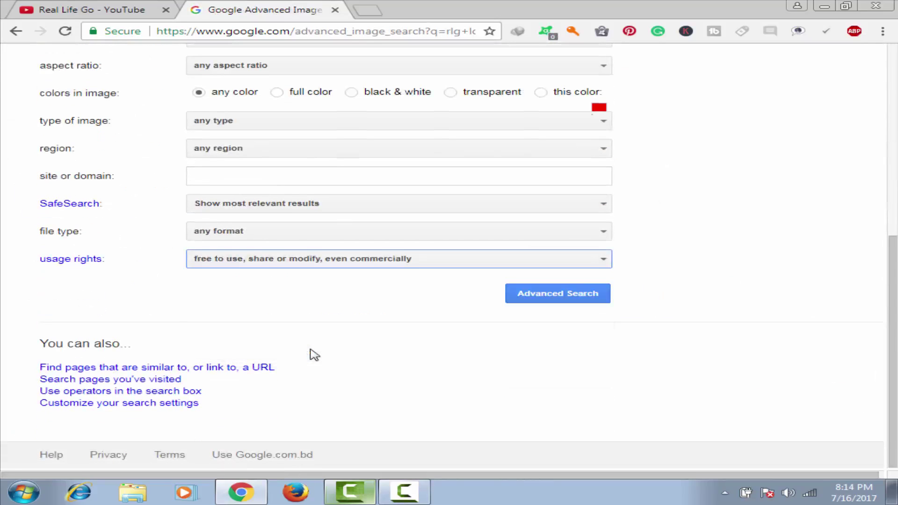
left_click(596, 297)
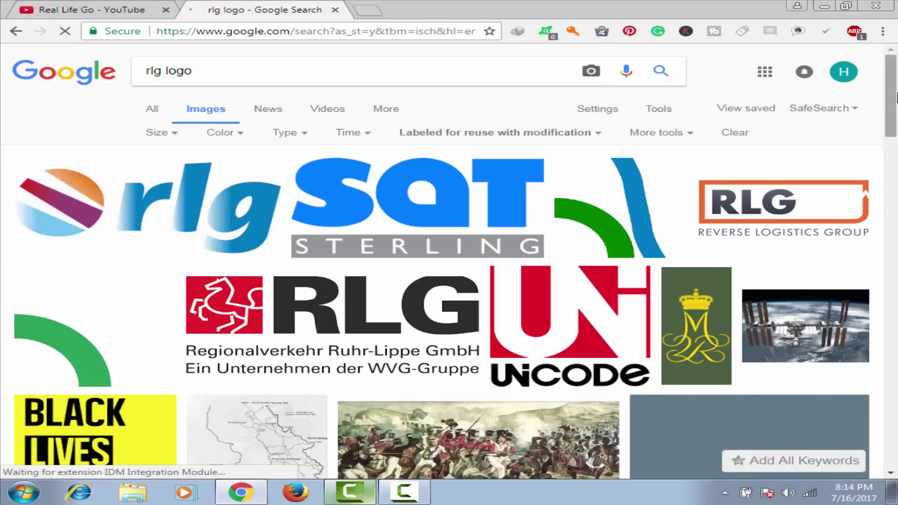
Open the orange-framed RLG Reverse Logistics Group logo from the filtered results at full size.
mouse_move(891, 91)
left_mouse_down()
mouse_move(896, 431)
mouse_move(892, 87)
left_mouse_up()
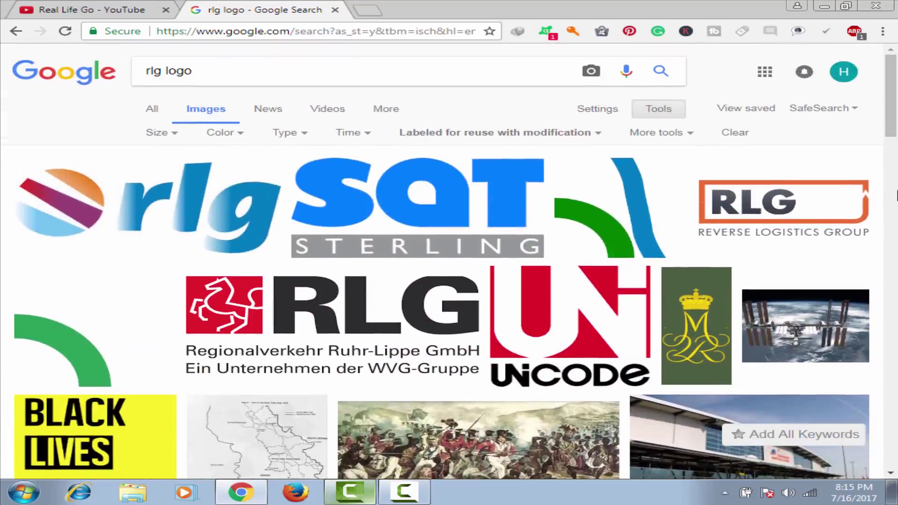
left_click_drag(893, 100, 893, 99)
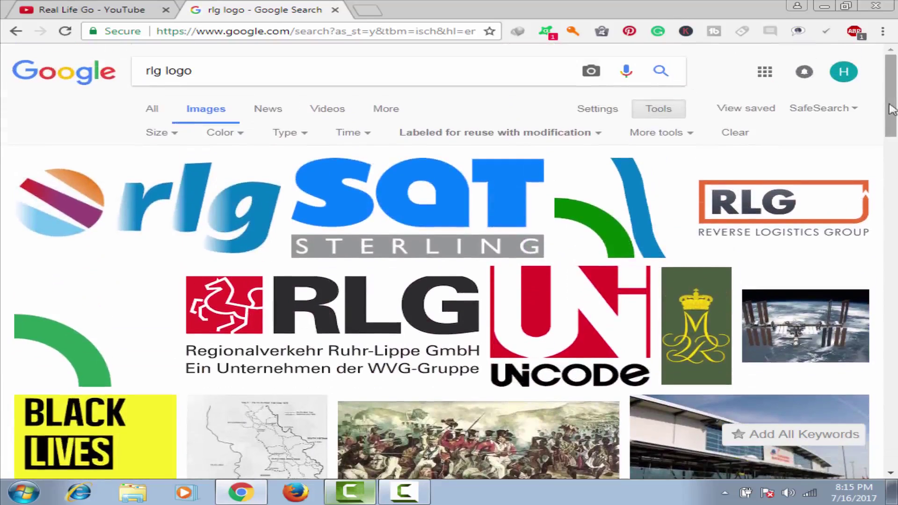
left_click(780, 210)
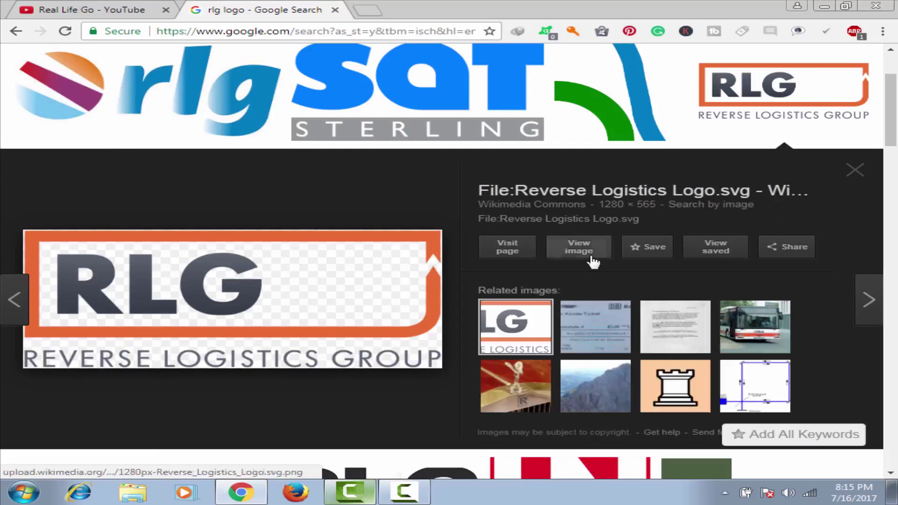
left_click(590, 251)
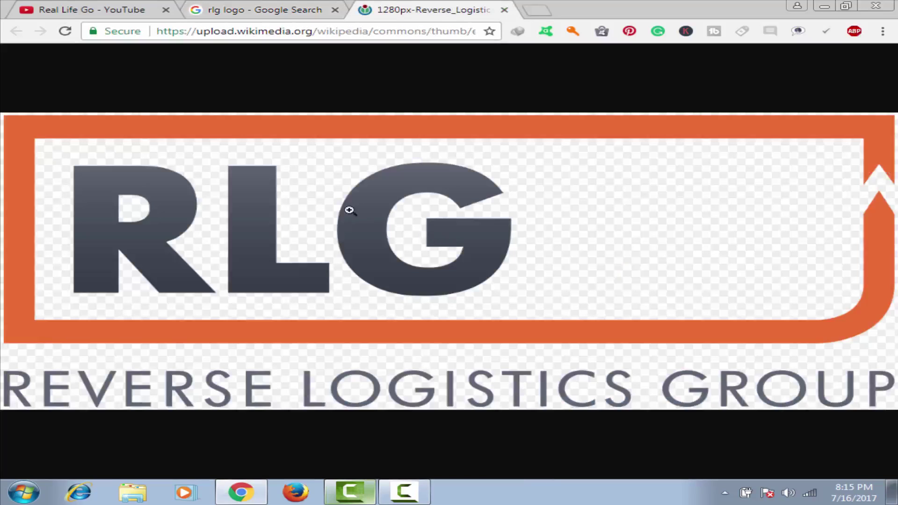
Save the logo to the Desktop as the PNG image Reverse_Logistics_Logo.svg, and close the full-size image and its preview.
right_click(334, 193)
left_click(414, 222)
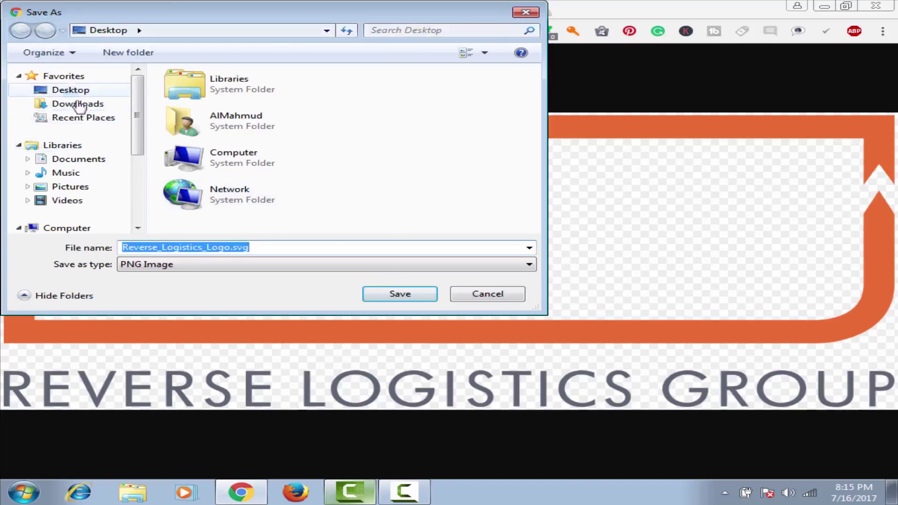
left_click(396, 294)
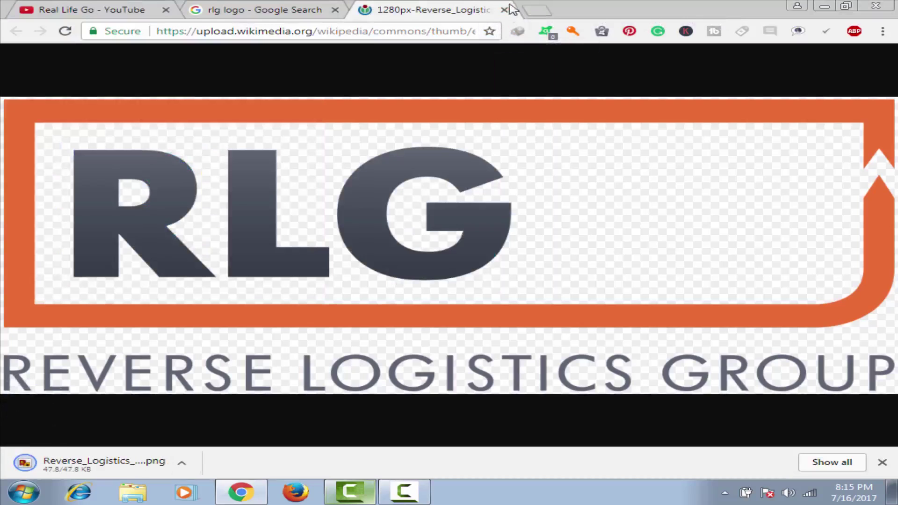
left_click(504, 10)
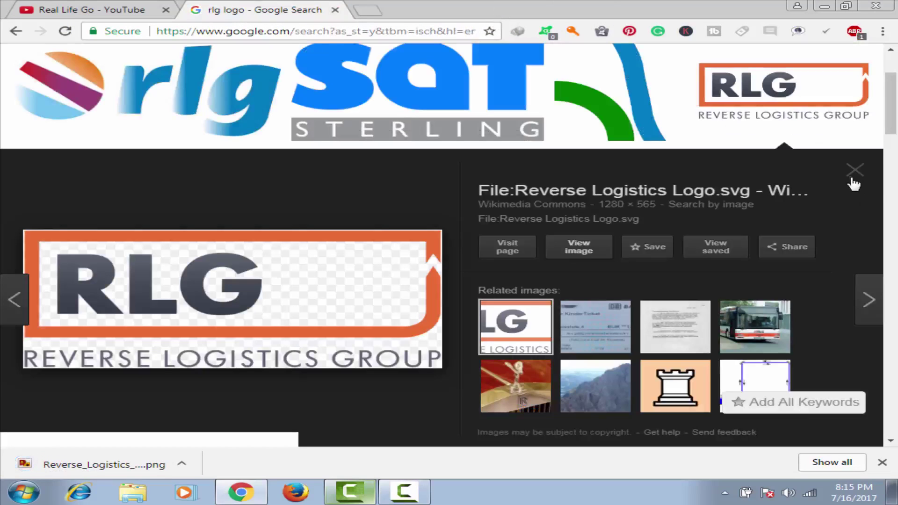
left_click(853, 181)
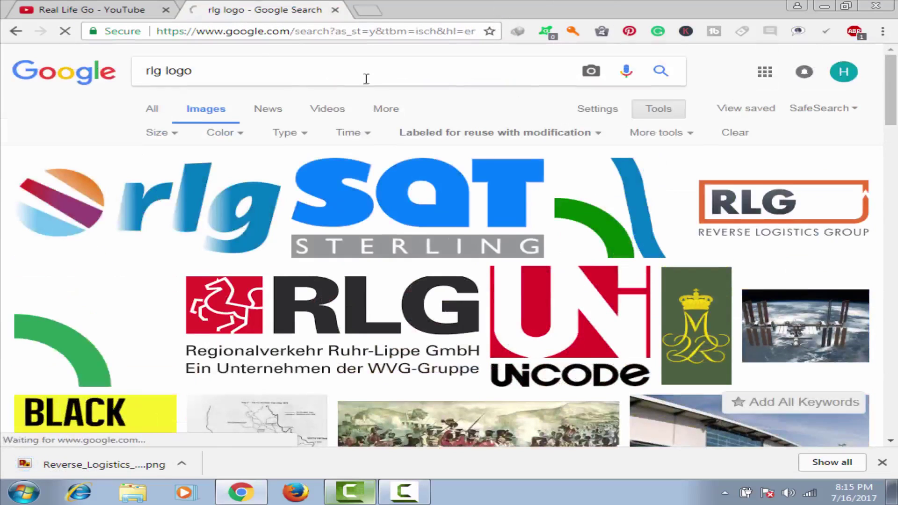
Replace the previous image search with a search for "youtube banner".
left_click_drag(253, 71, 68, 73)
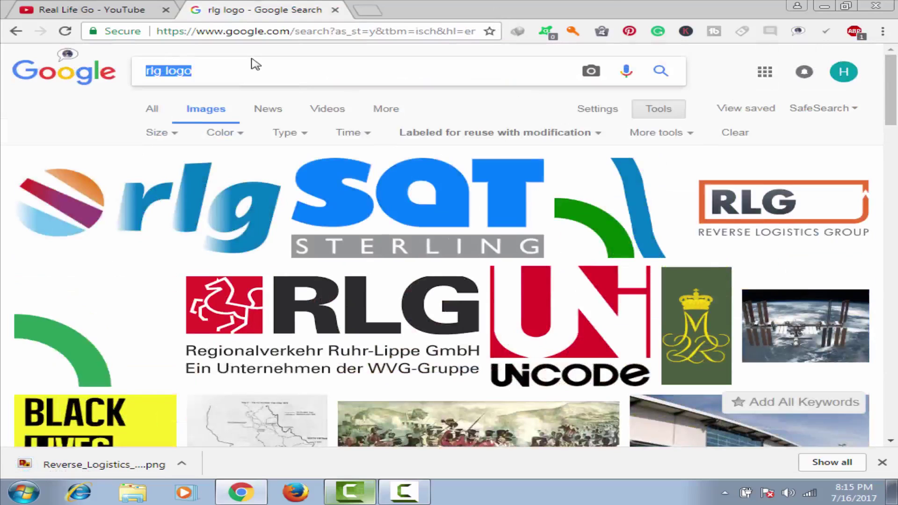
left_click(108, 9)
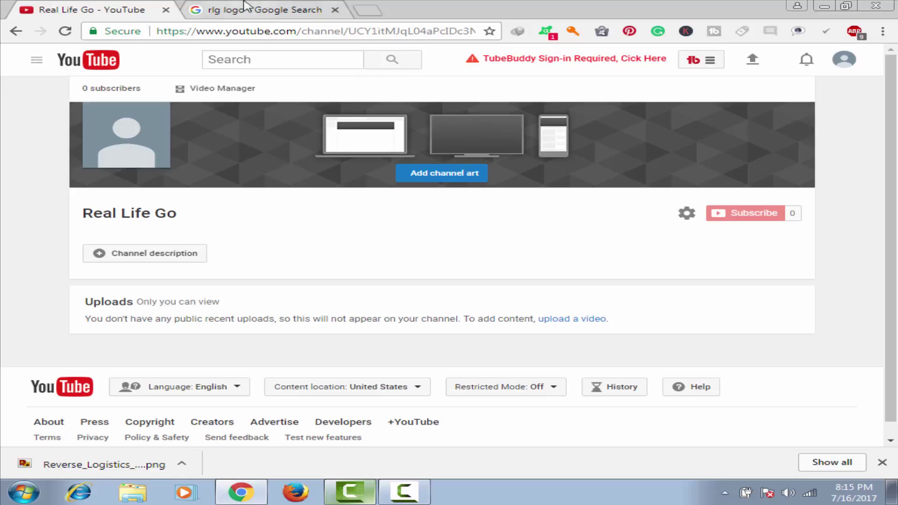
left_click(219, 9)
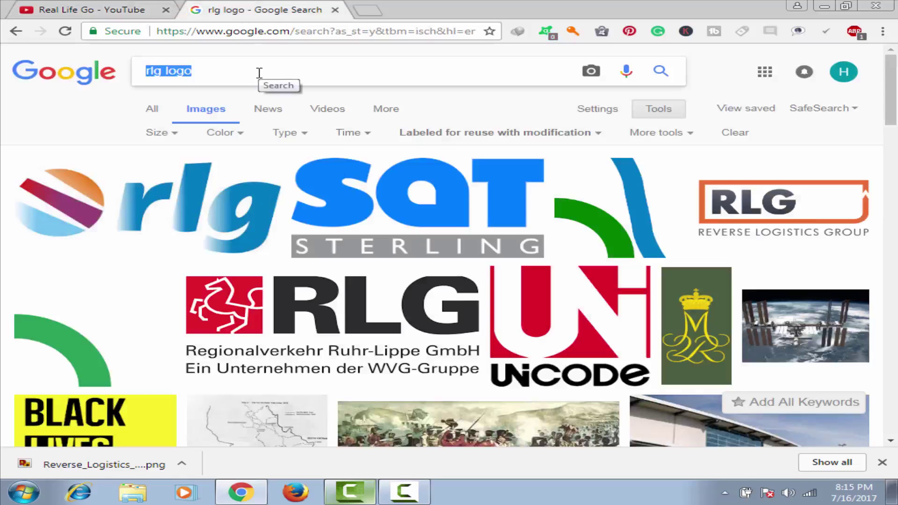
type("youtube banner")
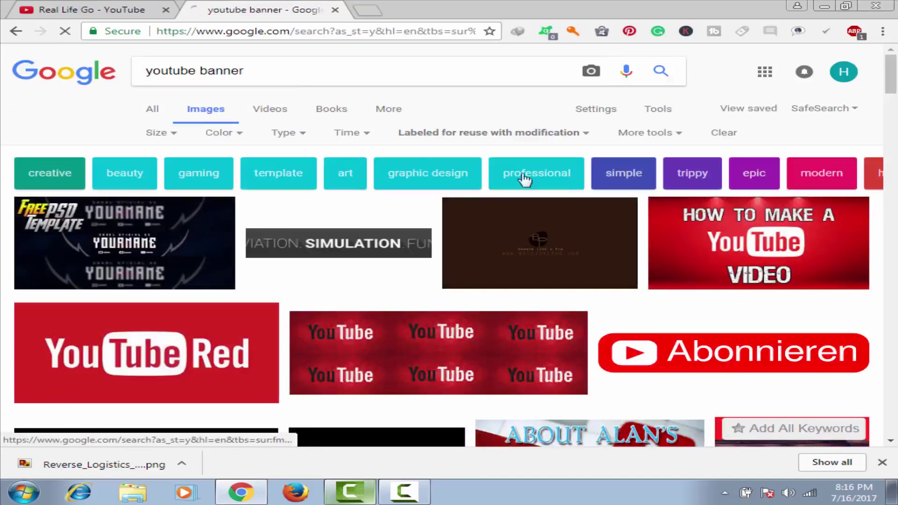
Run an advanced image search for the banners with usage rights set to free to use, share or modify, even commercially.
mouse_move(894, 77)
left_mouse_down()
mouse_move(895, 126)
mouse_move(895, 72)
left_mouse_up()
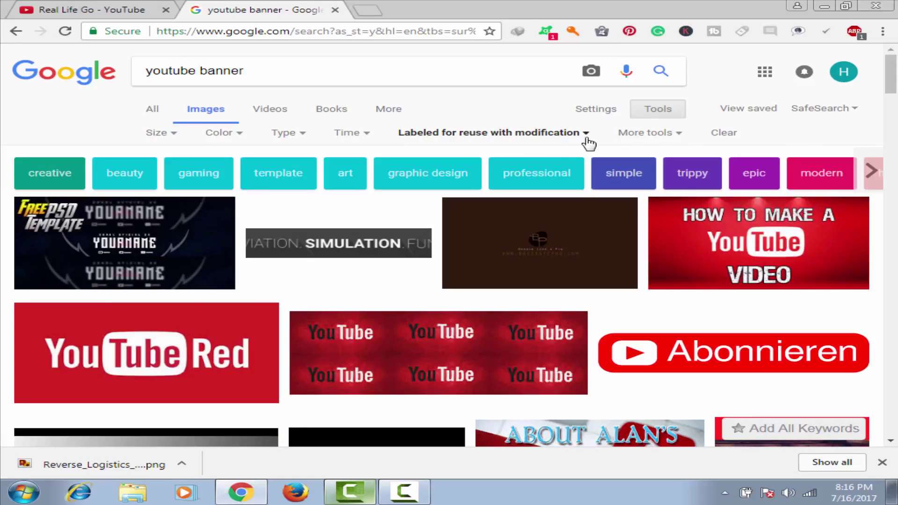
left_click(606, 115)
left_click(609, 170)
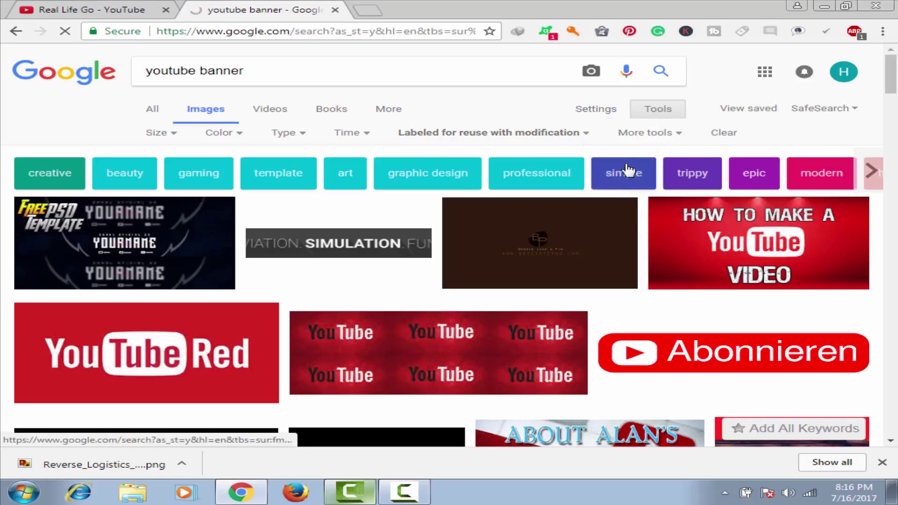
scroll(556, 290, "down", 7)
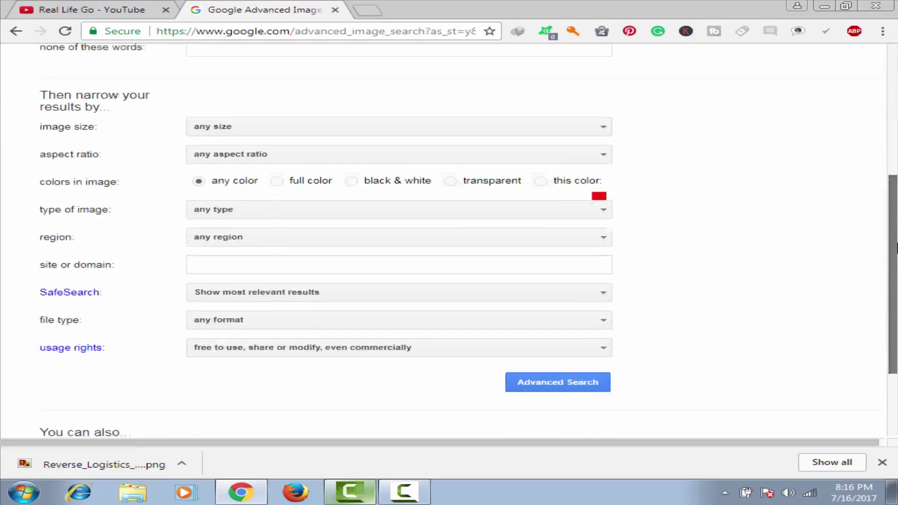
left_click(522, 265)
left_click(310, 356)
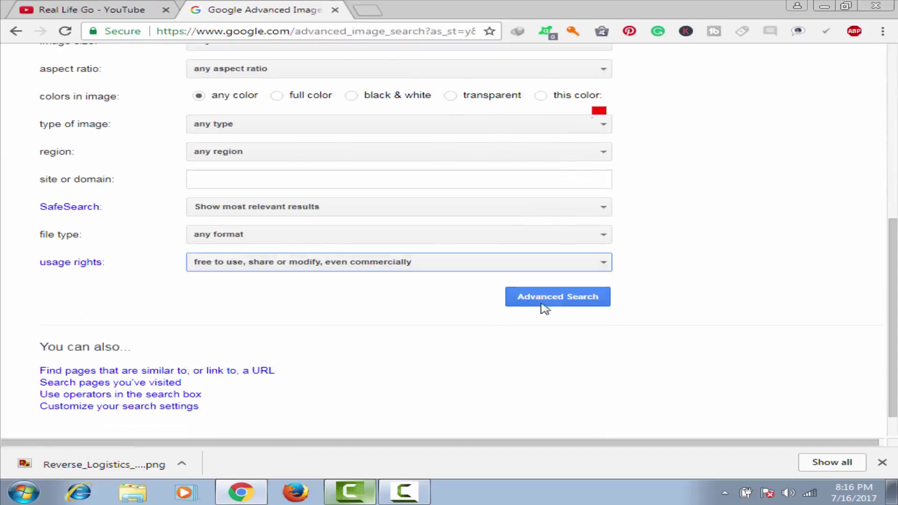
left_click(563, 297)
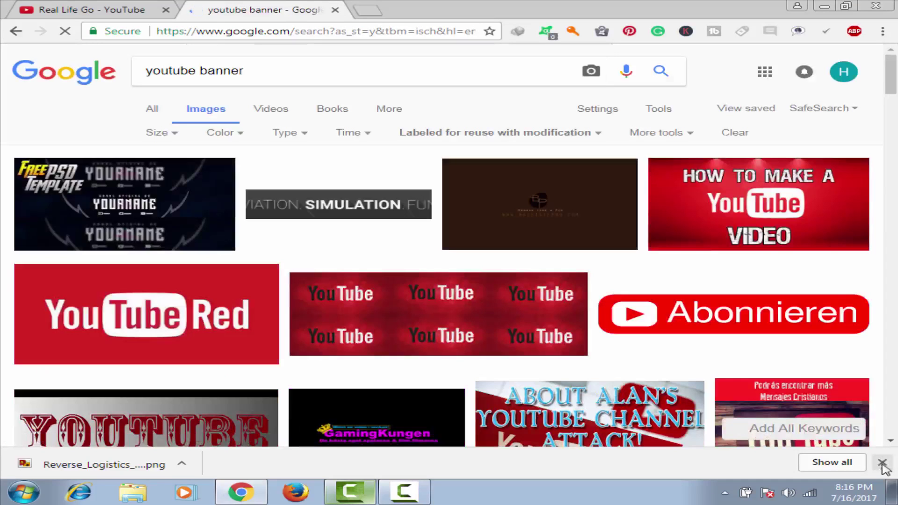
Dismiss the downloads bar and preview the teal striped Pixabay banner from the filtered results.
left_click(882, 463)
left_click_drag(893, 86, 896, 126)
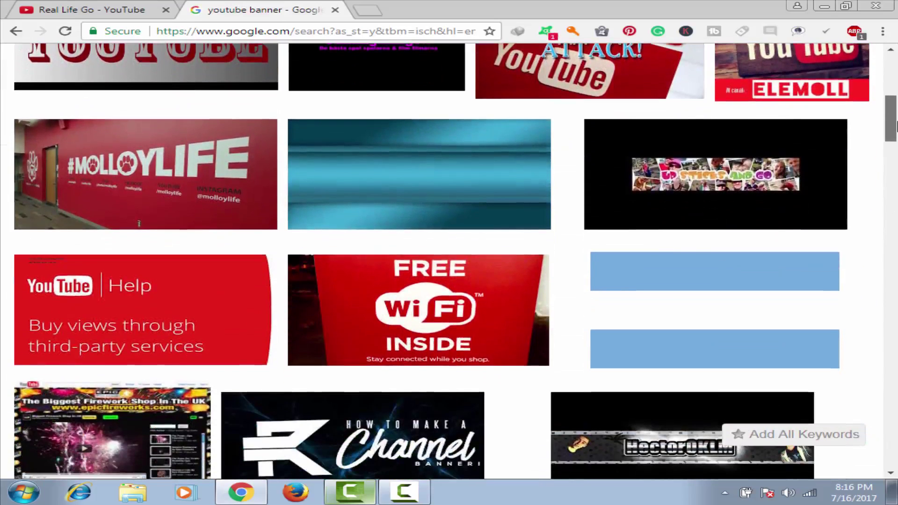
left_click_drag(896, 126, 896, 128)
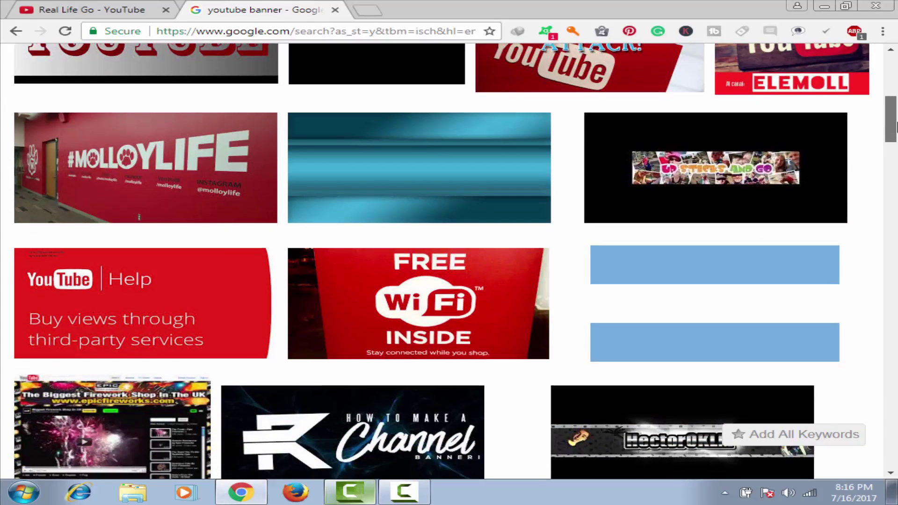
left_click(433, 161)
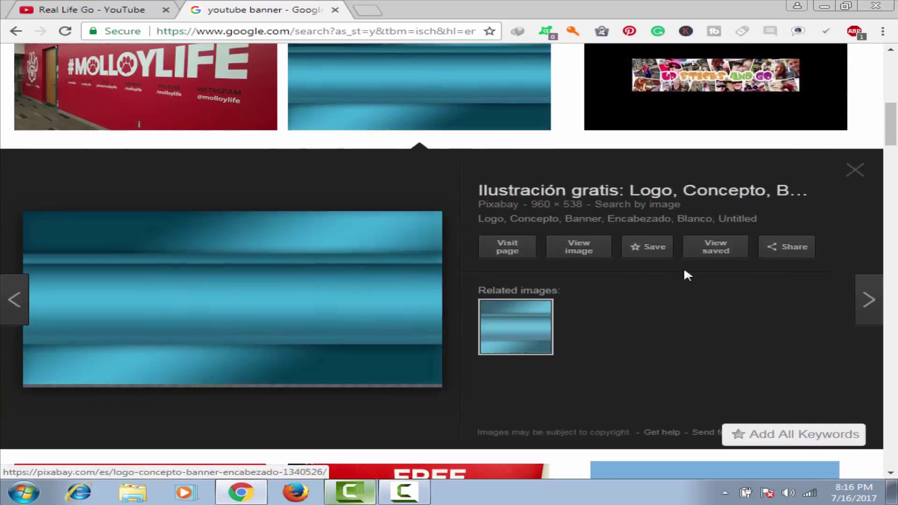
Compare the plain blue channel art template and the blue arrow banner among the related images, and return to the teal banner.
left_click(678, 331)
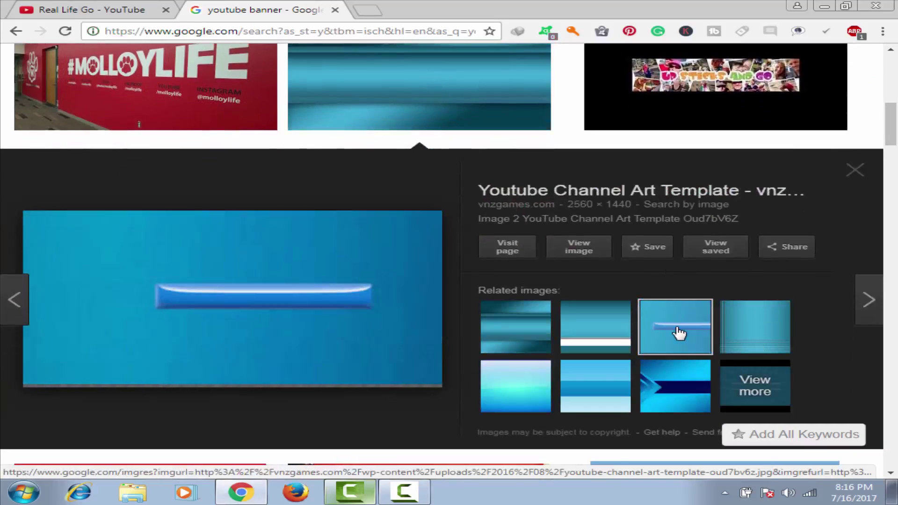
left_click(674, 395)
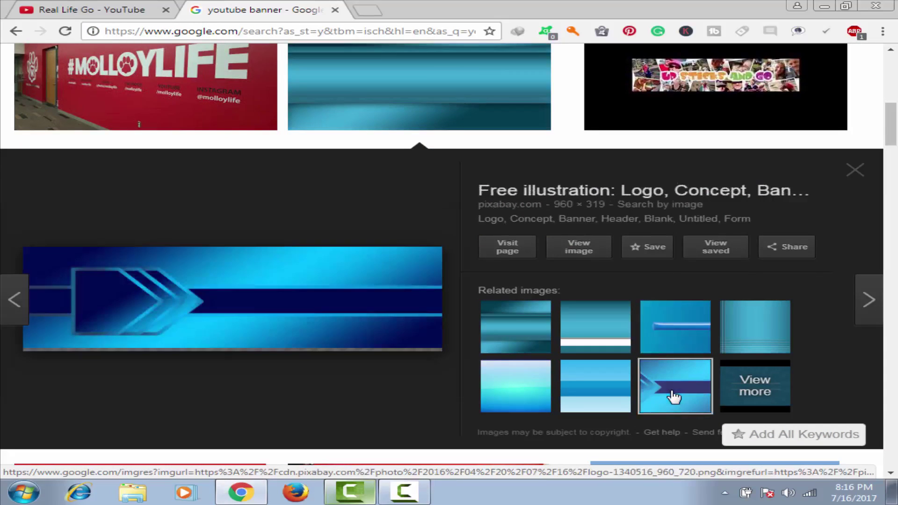
left_click(511, 340)
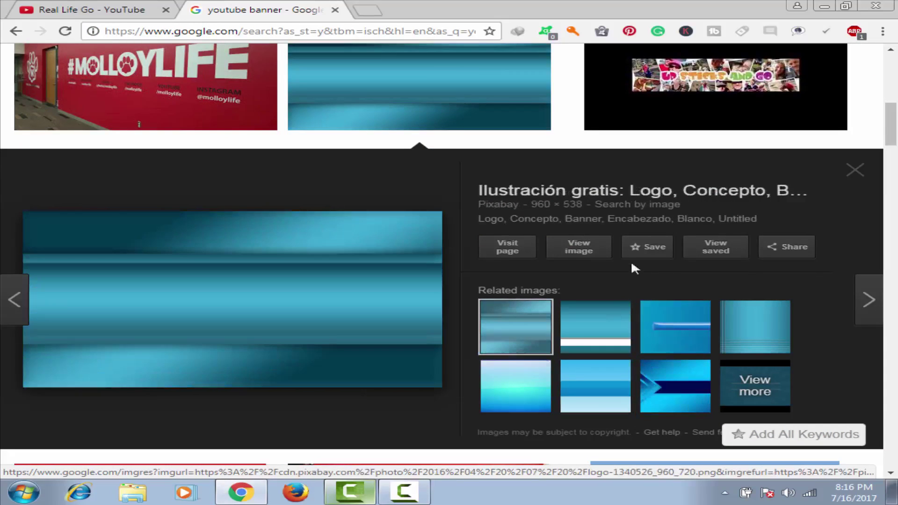
Open the teal banner on Pixabay, save it to the Desktop as the PNG image logo-1340526_960_720, and close its page.
left_click(579, 247)
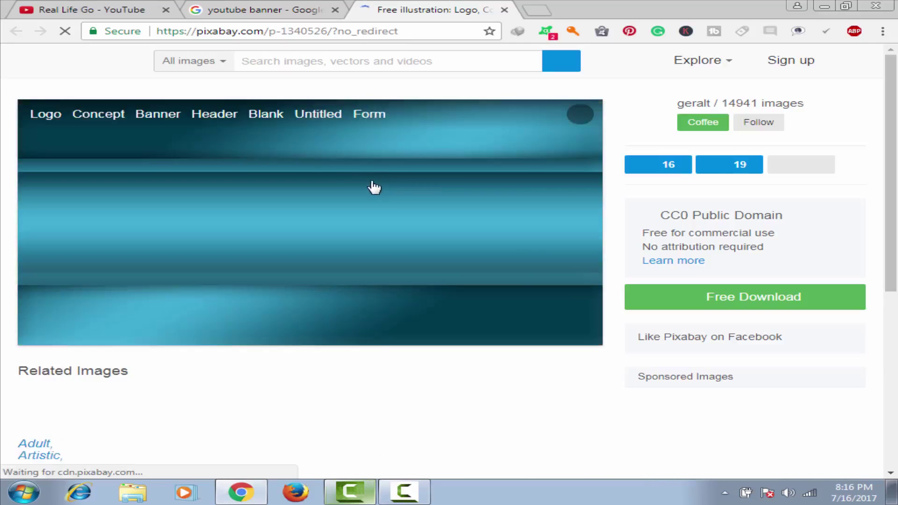
right_click(293, 152)
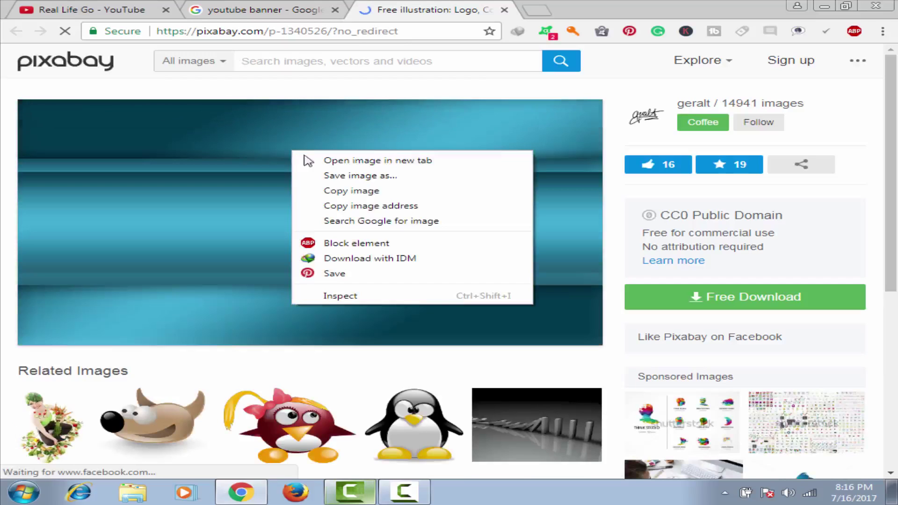
left_click(367, 177)
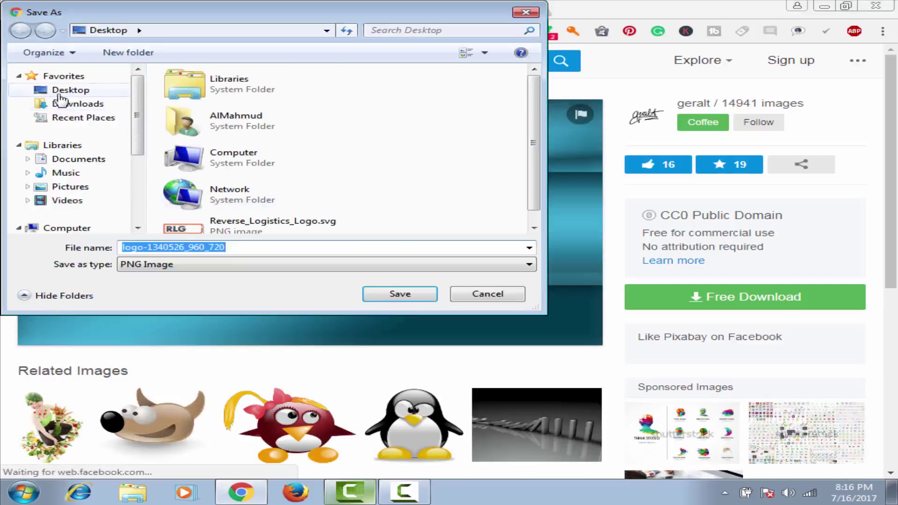
left_click(428, 254)
left_click(398, 293)
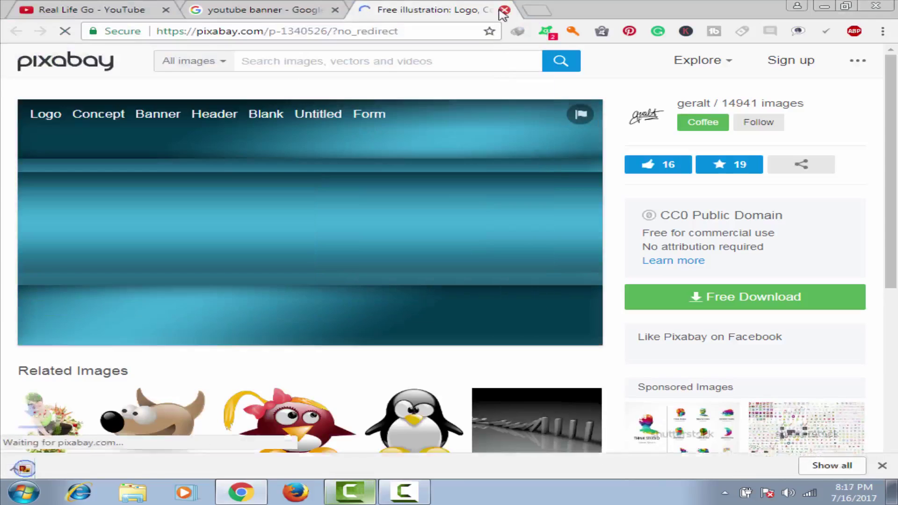
left_click(504, 10)
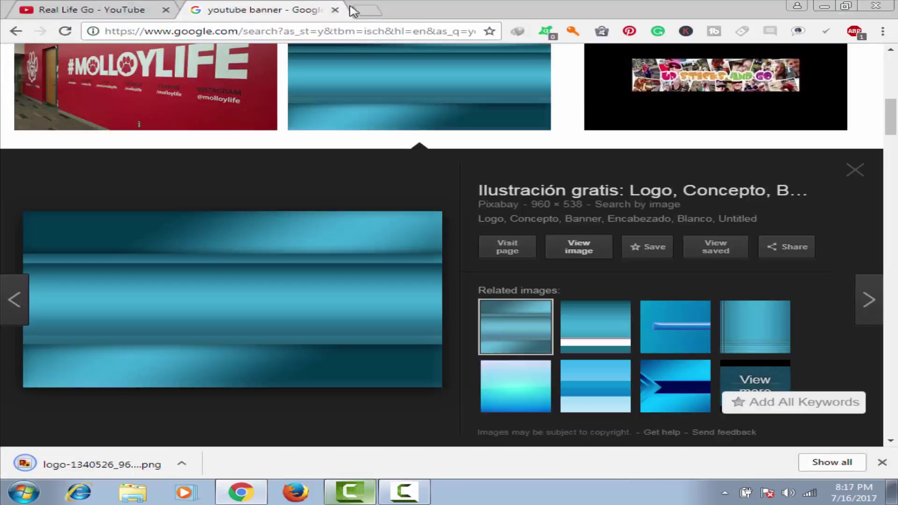
Close the Google search page and the downloads bar, and minimize the browser to show the desktop.
left_click(335, 11)
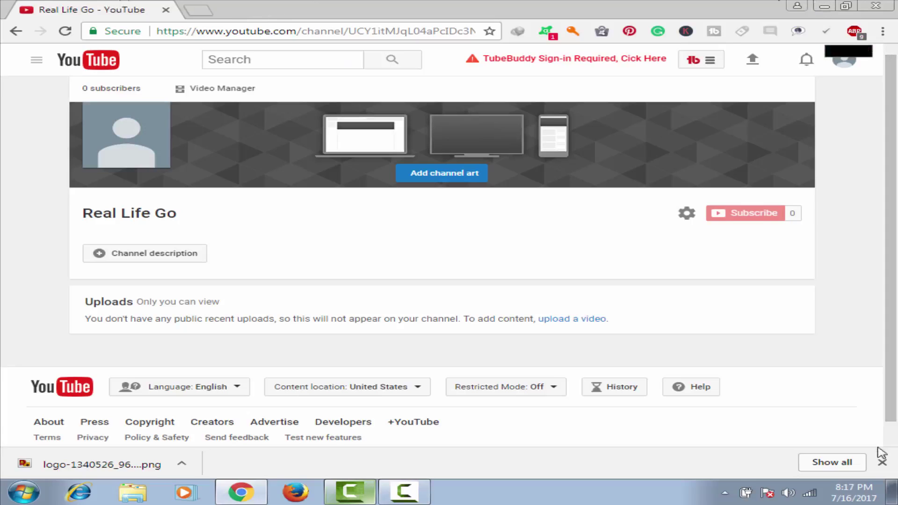
left_click(882, 462)
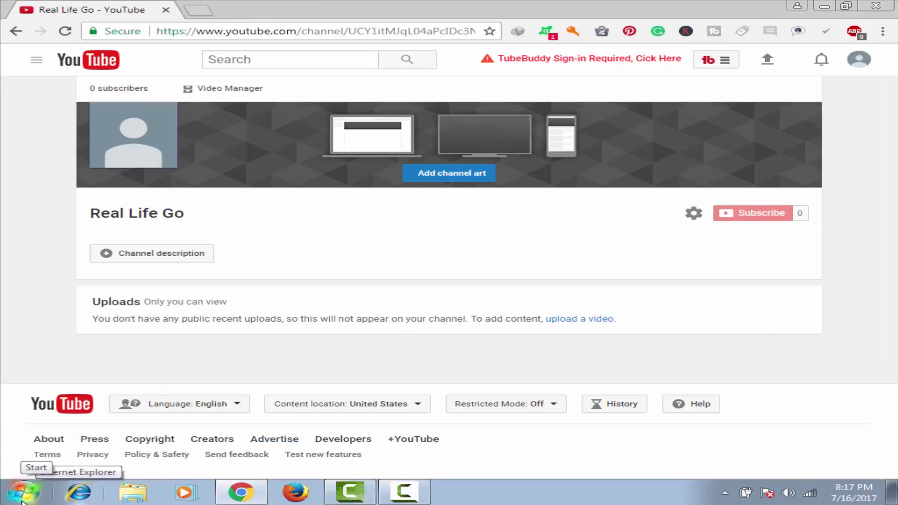
left_click(825, 7)
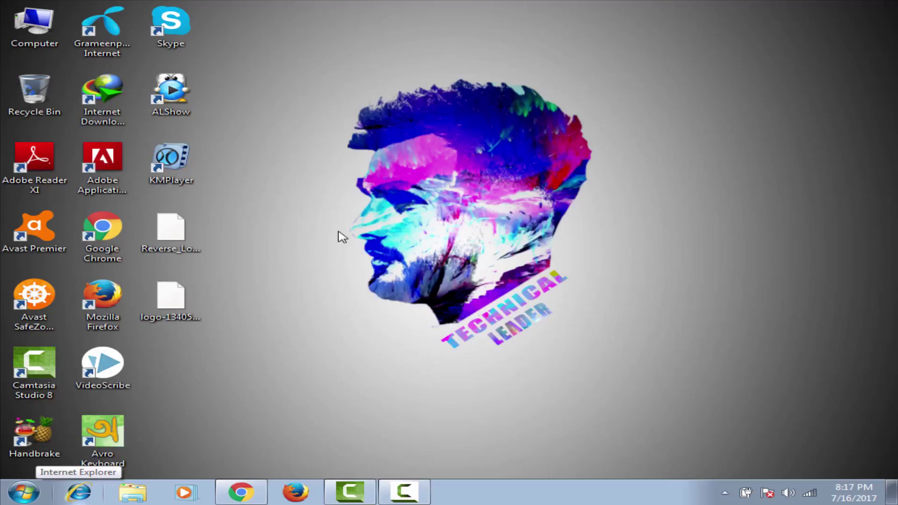
Launch Adobe Photoshop CC 2015 from the installed programs.
left_click(21, 496)
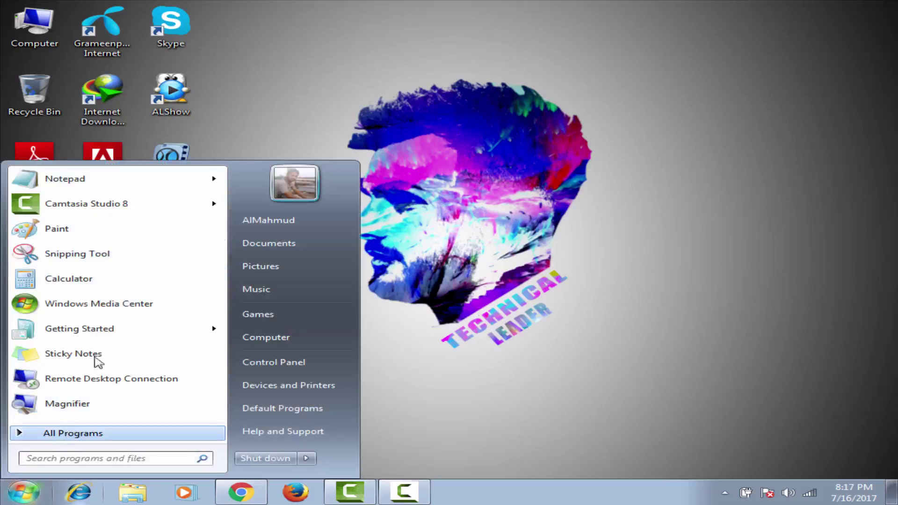
left_click(74, 433)
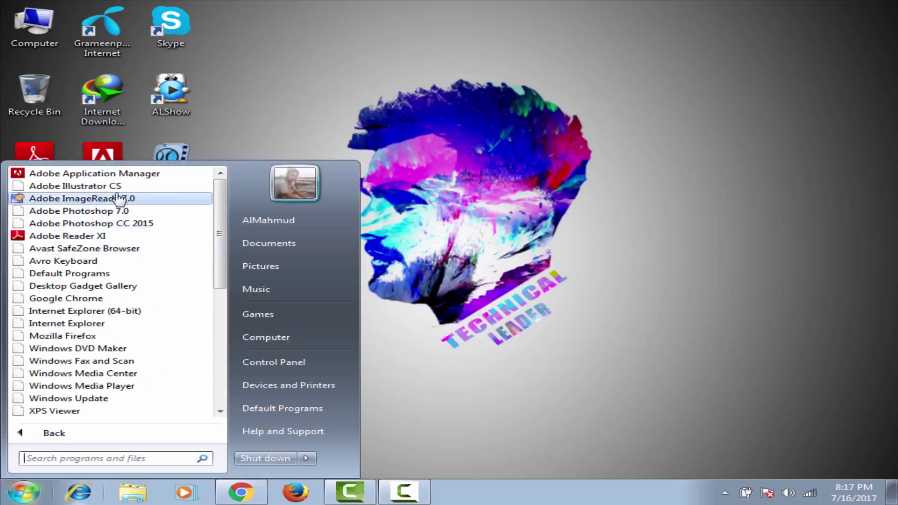
left_click(435, 203)
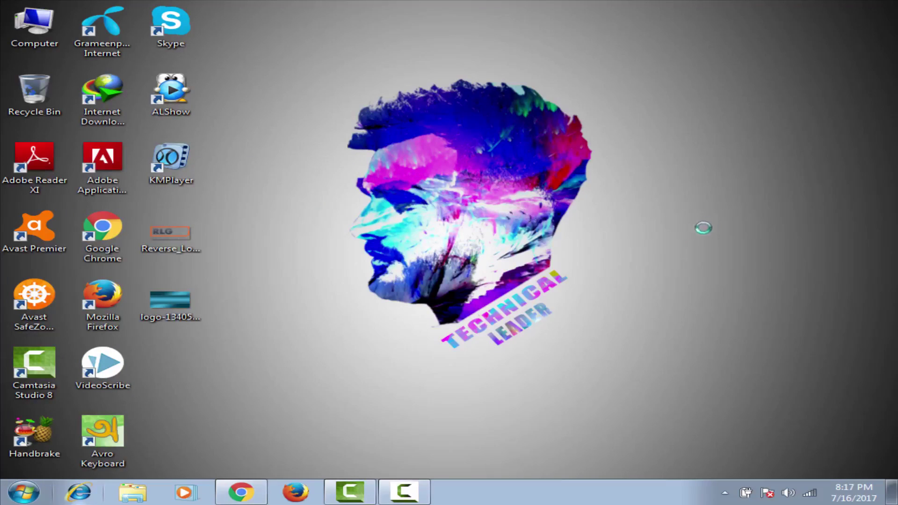
right_click(748, 229)
left_click(720, 238)
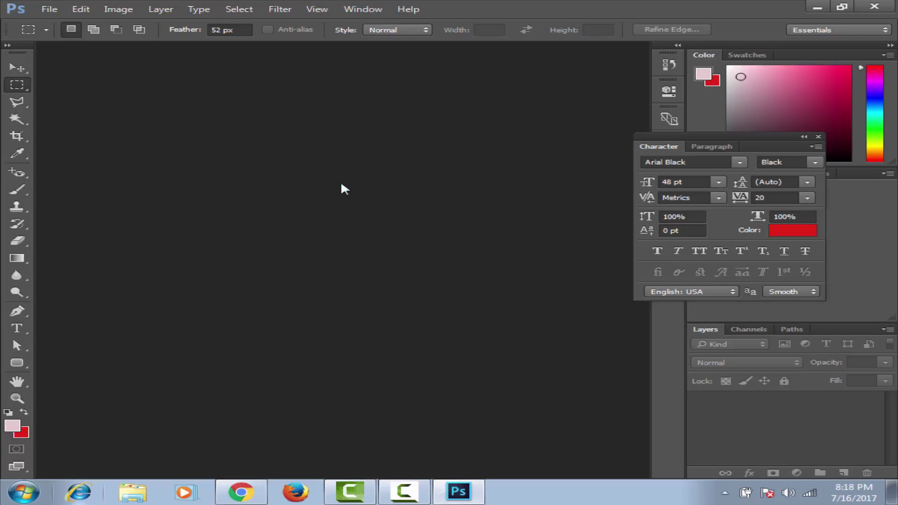
Open Reverse_Logistics_Logo.svg.png from the Desktop in Photoshop and close the floating Character panel.
double_click(341, 188)
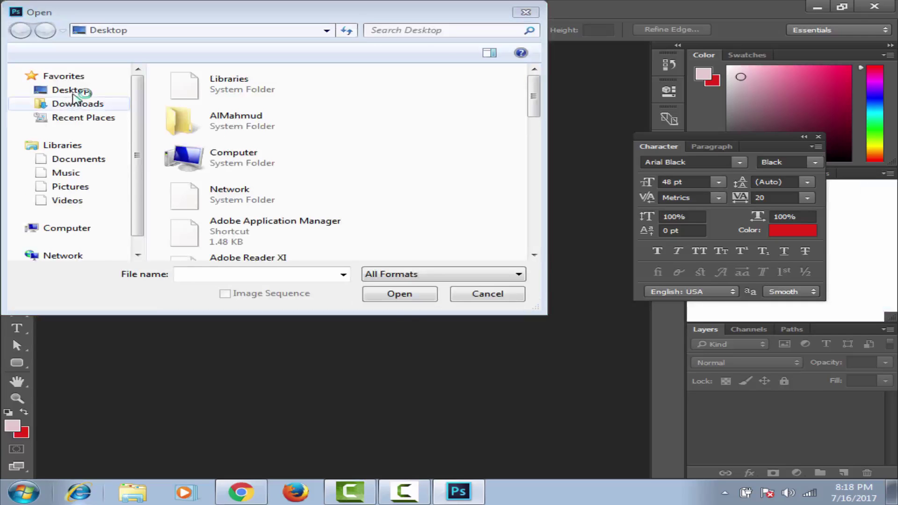
left_click(79, 90)
left_click(76, 89)
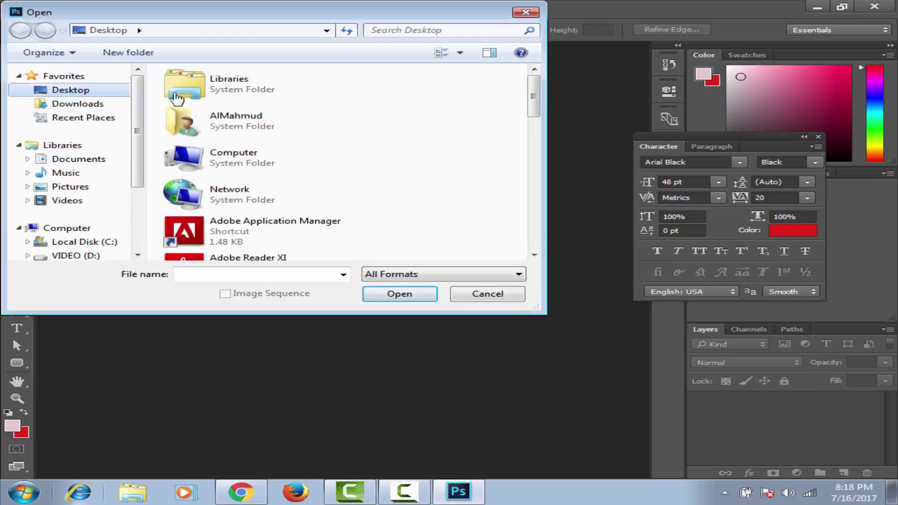
left_click_drag(534, 96, 515, 245)
left_click(230, 246)
left_click(400, 294)
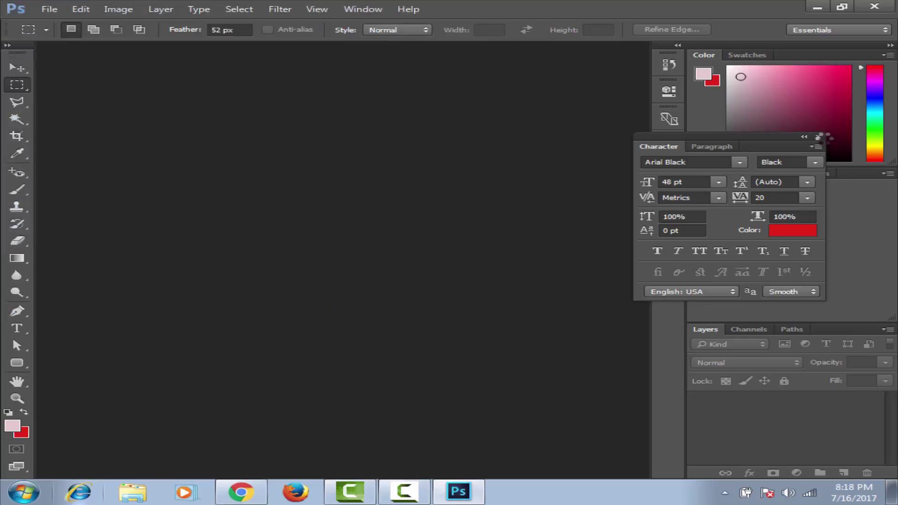
left_click(817, 136)
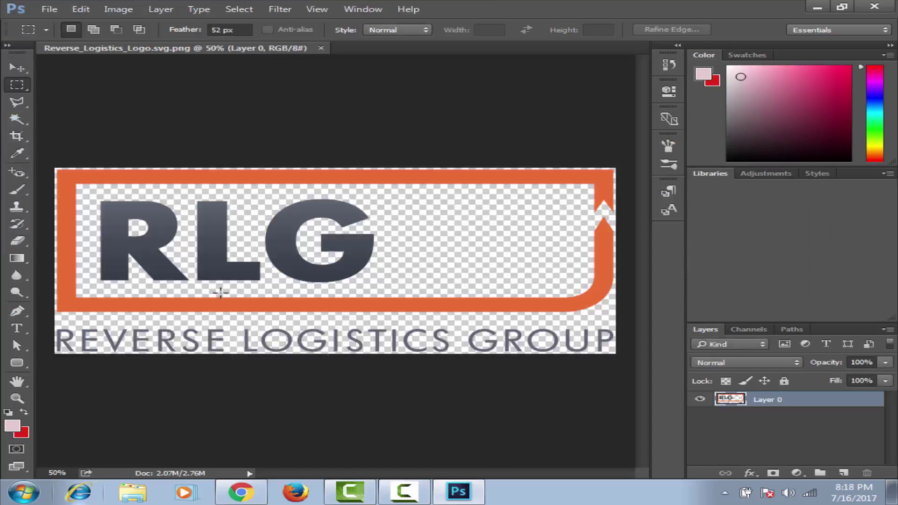
Erase the REVERSE LOGISTICS GROUP text below the orange frame with the Eraser at brush size 60.
left_click(19, 239)
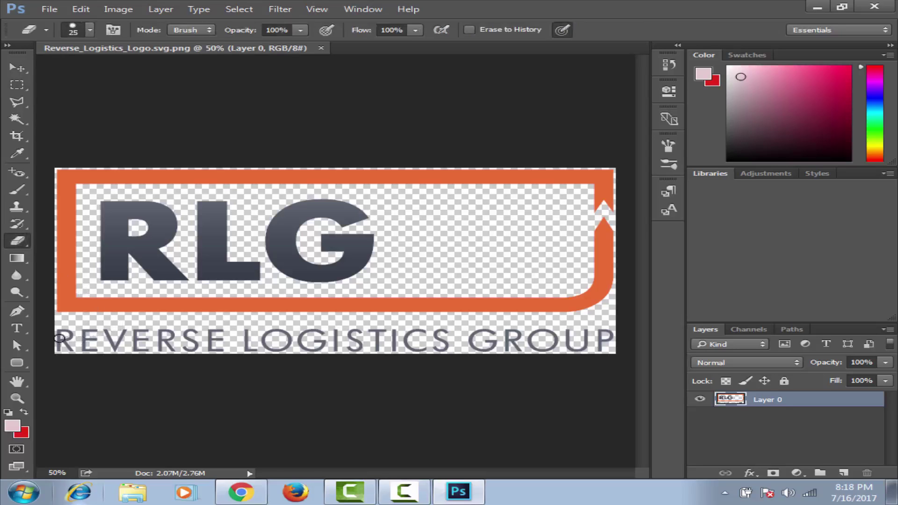
key("bracketright")
key("bracketright")
key("bracketright")
key("bracketright")
mouse_move(61, 338)
left_mouse_down()
mouse_move(604, 338)
mouse_move(565, 345)
mouse_move(465, 332)
mouse_move(63, 334)
mouse_move(66, 343)
mouse_move(348, 347)
mouse_move(512, 335)
left_mouse_up()
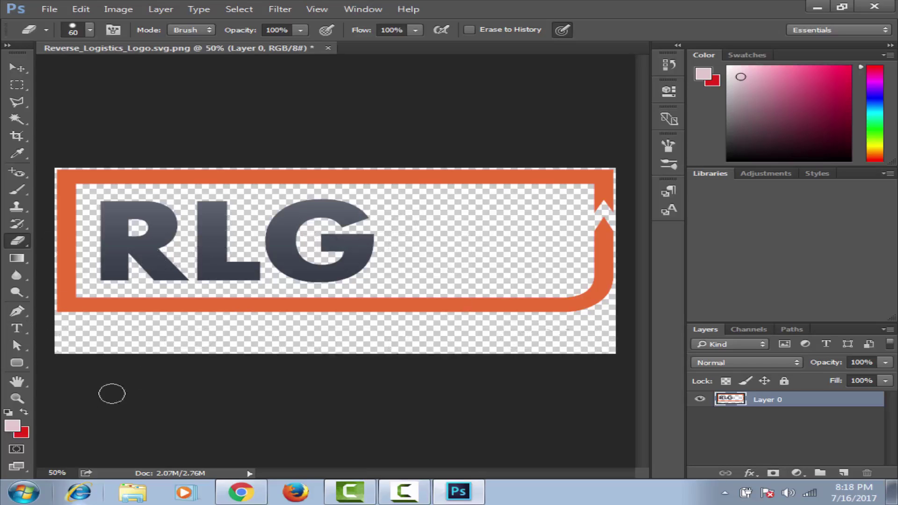
Draw a slanted 25 px line, about 108 by 375 px, between the frame's upper and lower bars just right of RLG.
left_click(20, 363)
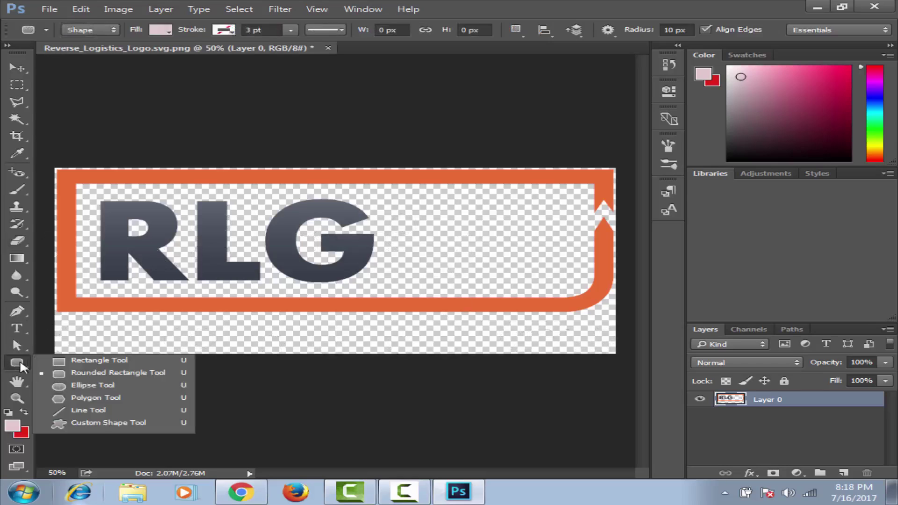
left_click(61, 411)
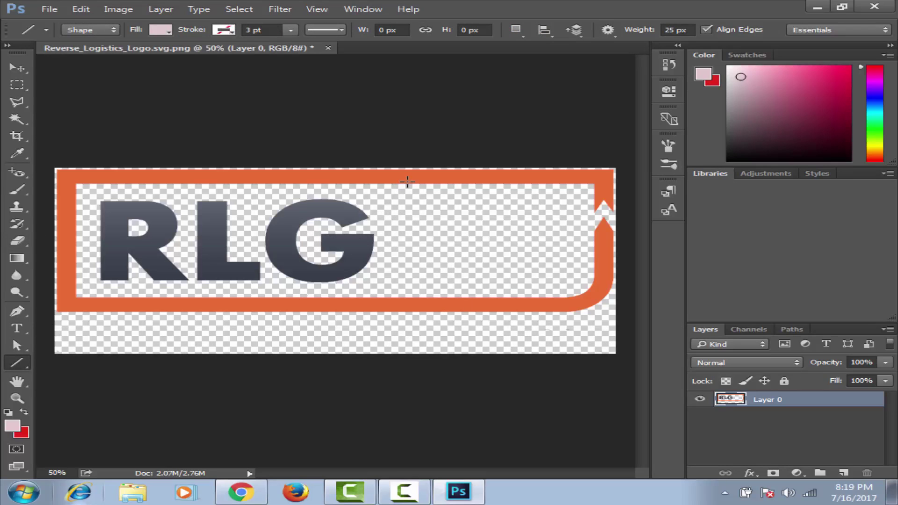
left_click_drag(407, 179, 371, 300)
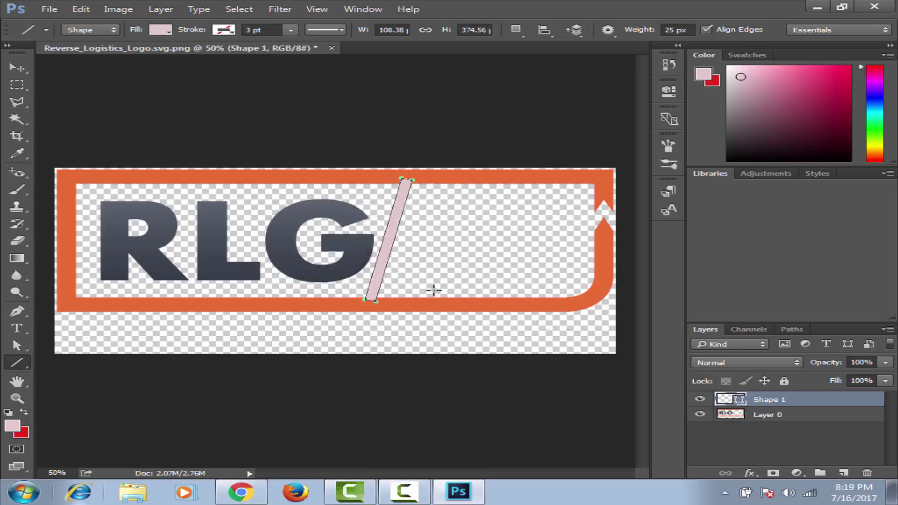
Sample the frame's orange (eb6e35) as the background colour and fill the slanted line with it.
left_click(21, 432)
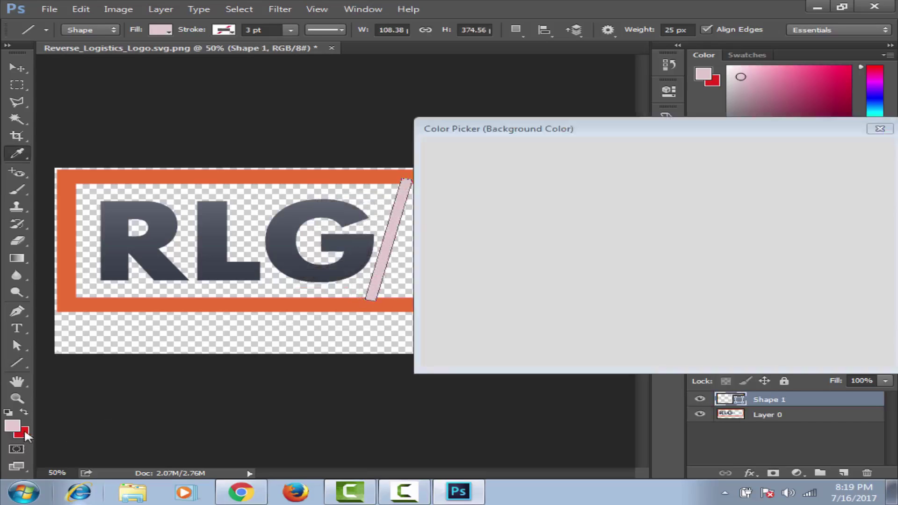
left_click(380, 180)
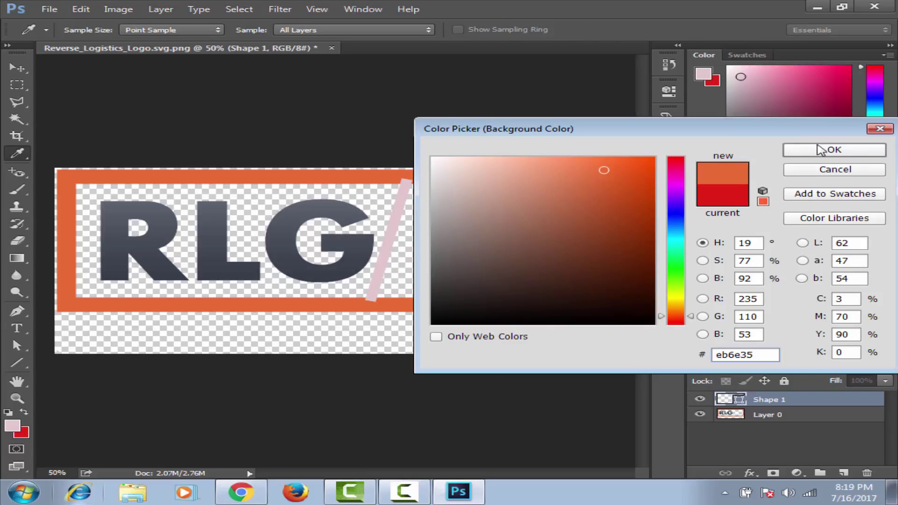
left_click(819, 150)
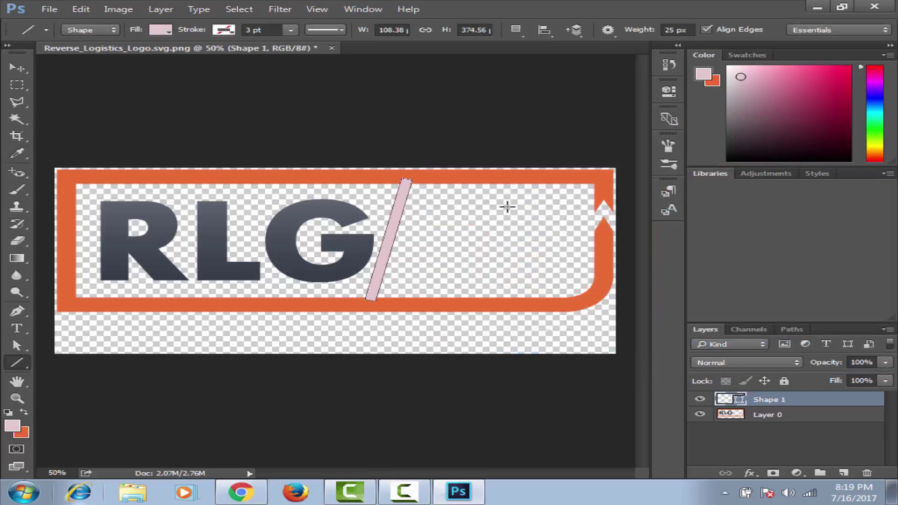
key("ctrl+BackSpace")
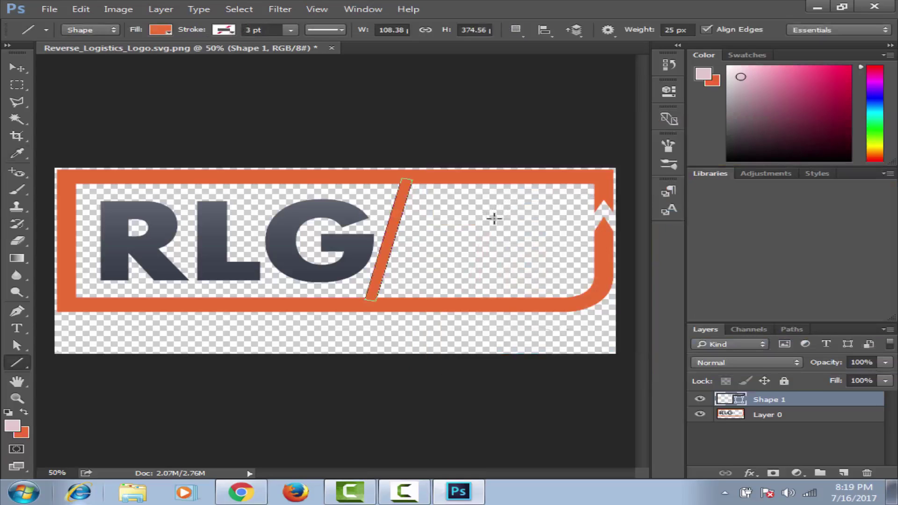
key("Return")
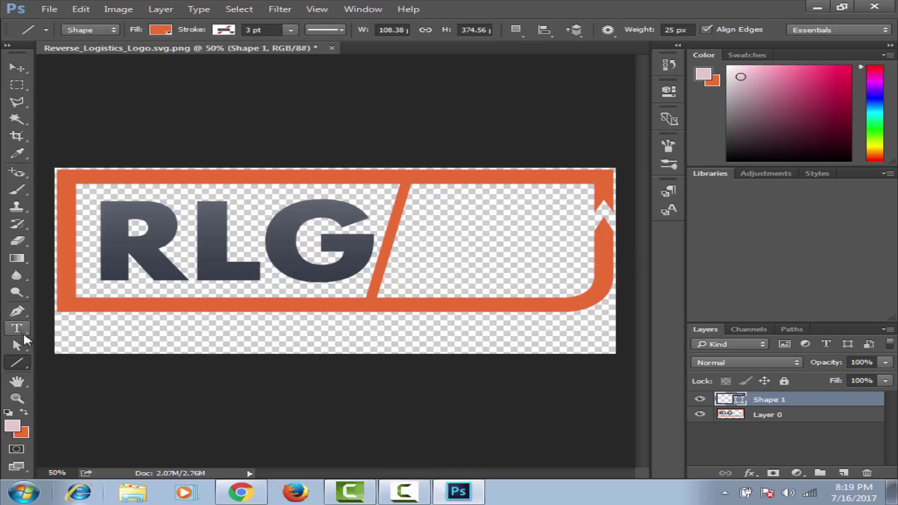
Add the text "Real Life Go" in 48 pt Arial Black inside the frame, right of the slanted line.
left_click(23, 333)
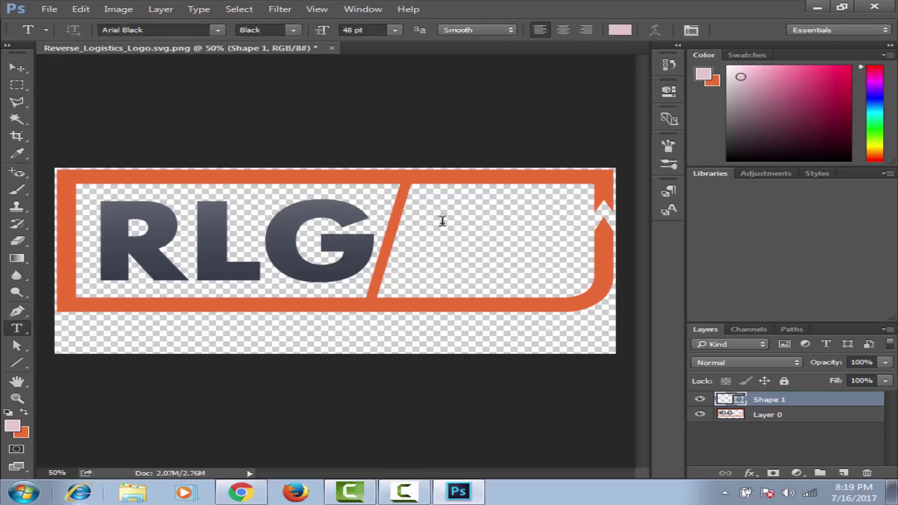
left_click(423, 209)
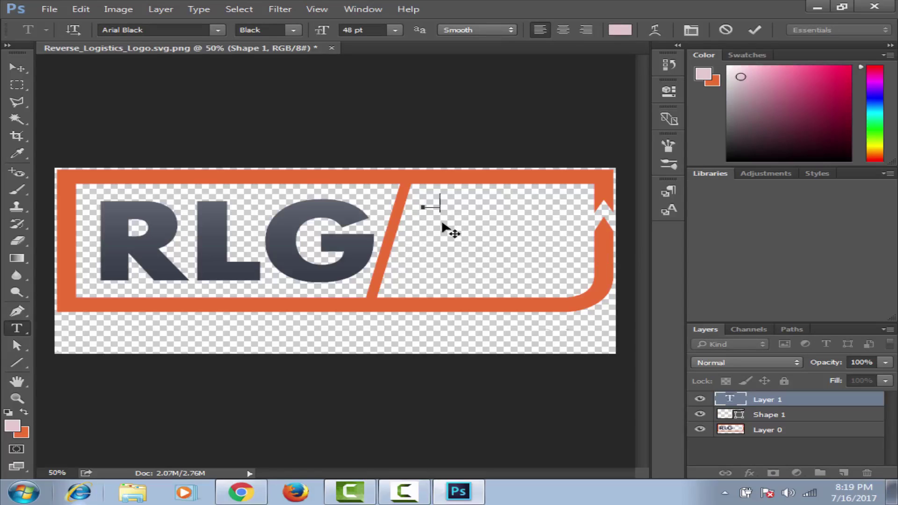
type("Re")
type("verse")
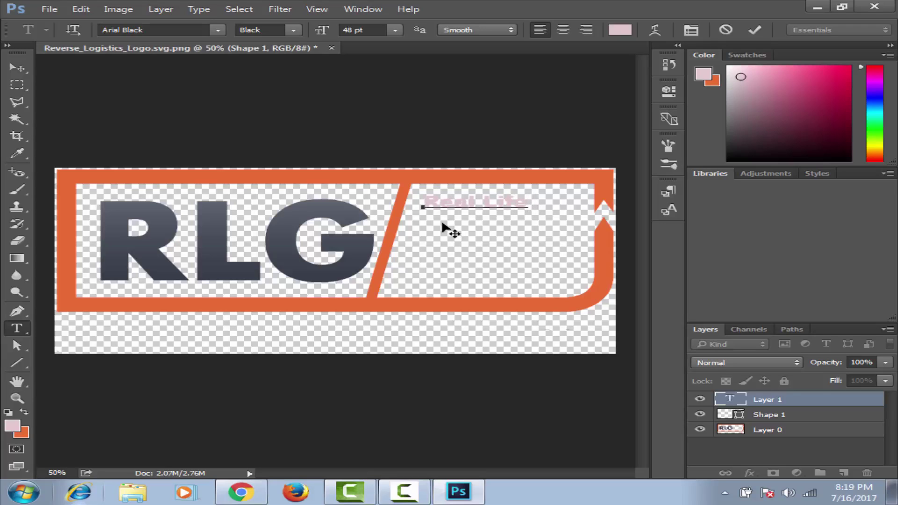
type(" Sol")
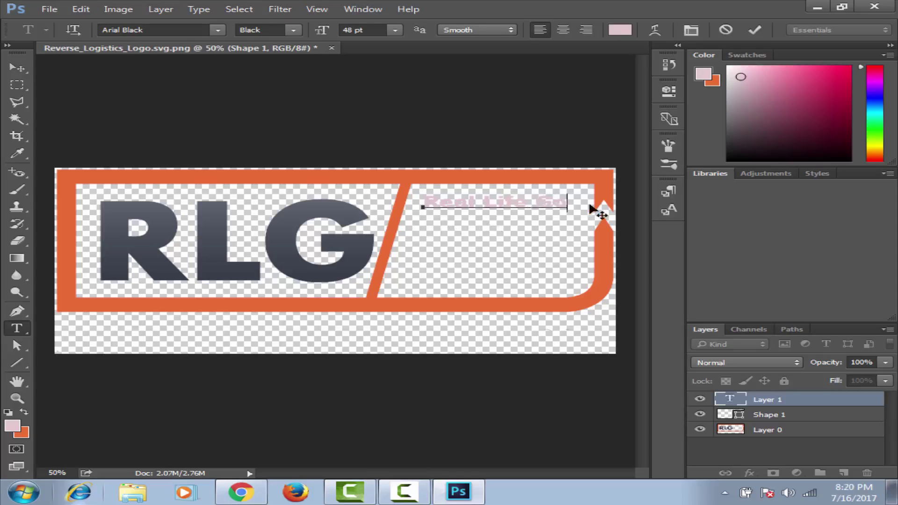
Recolour the whole "Real Life Go" text to crimson d51345.
left_click_drag(571, 200, 417, 215)
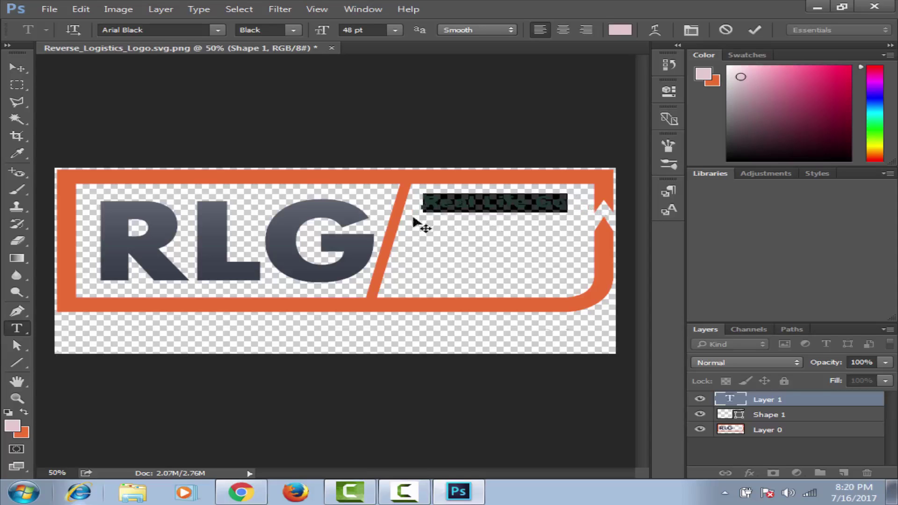
left_click(17, 429)
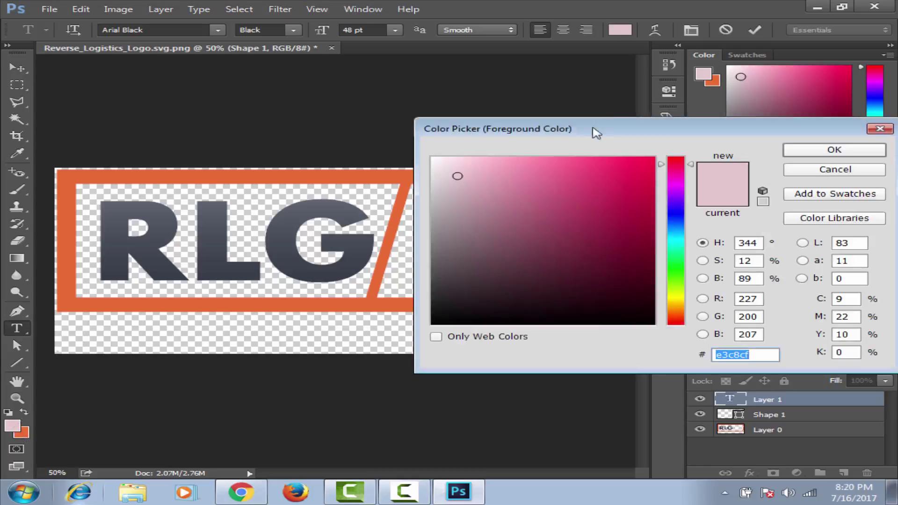
left_click_drag(449, 282, 442, 320)
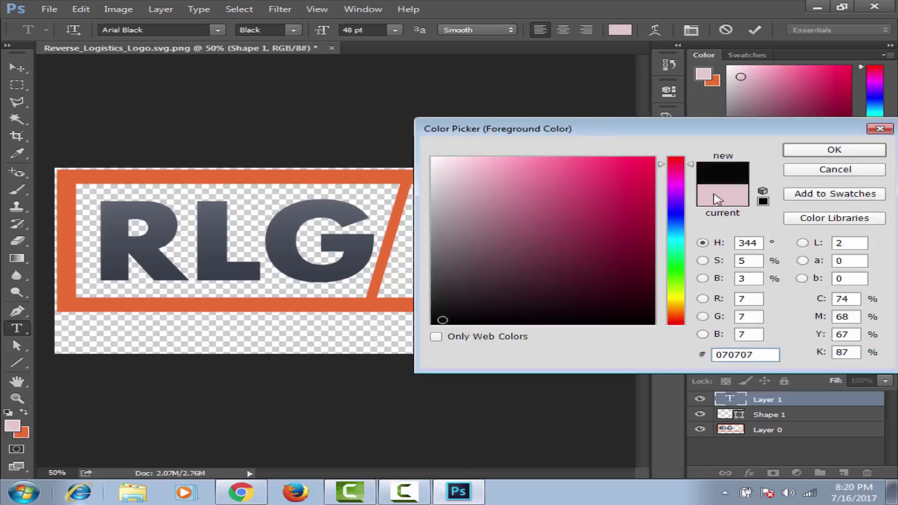
left_click_drag(590, 231, 634, 182)
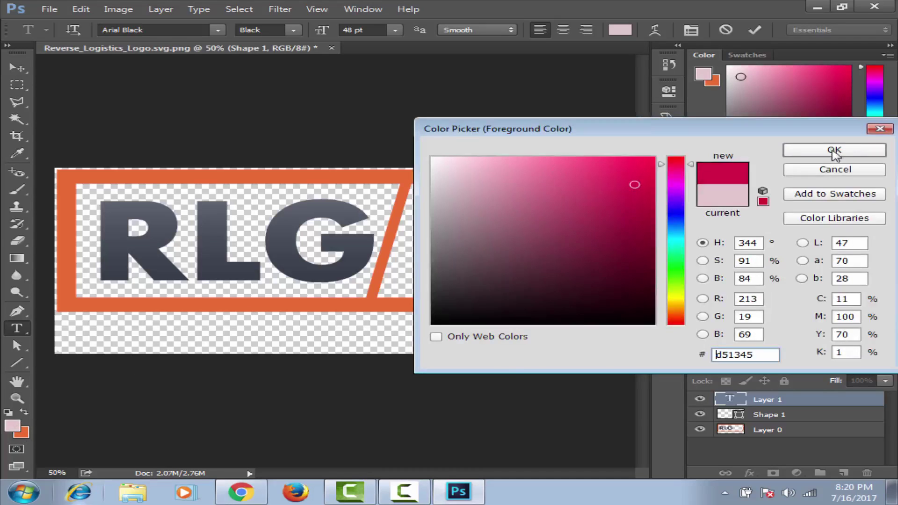
left_click(834, 151)
left_click(514, 205)
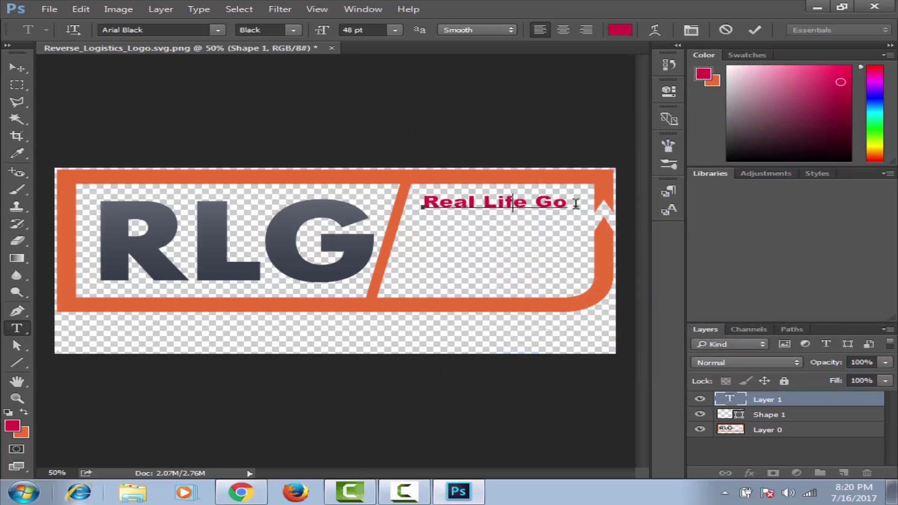
Set the "Real Life Go" text to 72 pt and break it into three lines with one word each.
left_click_drag(575, 204, 427, 208)
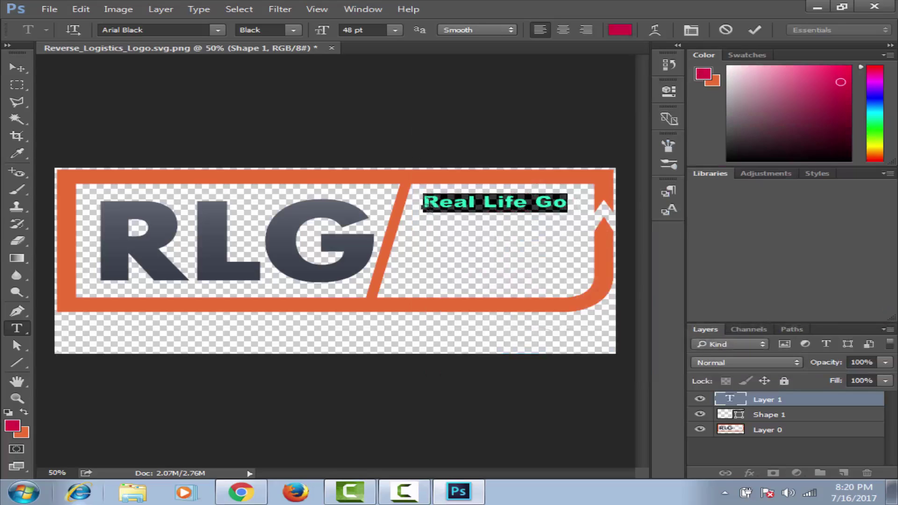
left_click(394, 30)
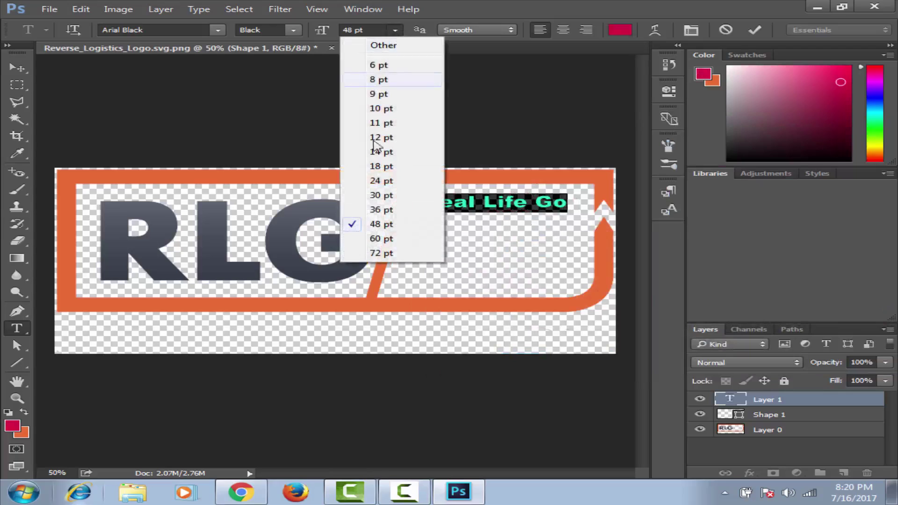
left_click(378, 254)
left_click(578, 198)
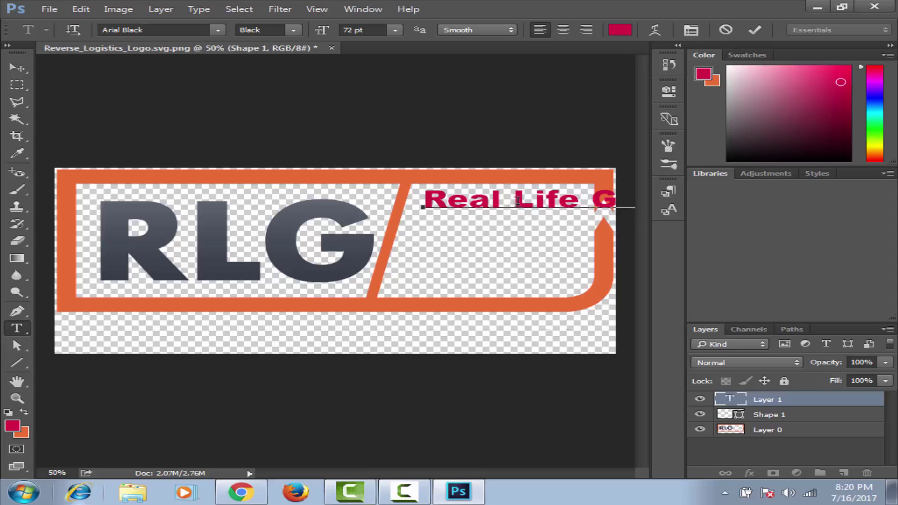
left_click(519, 200)
key("Return")
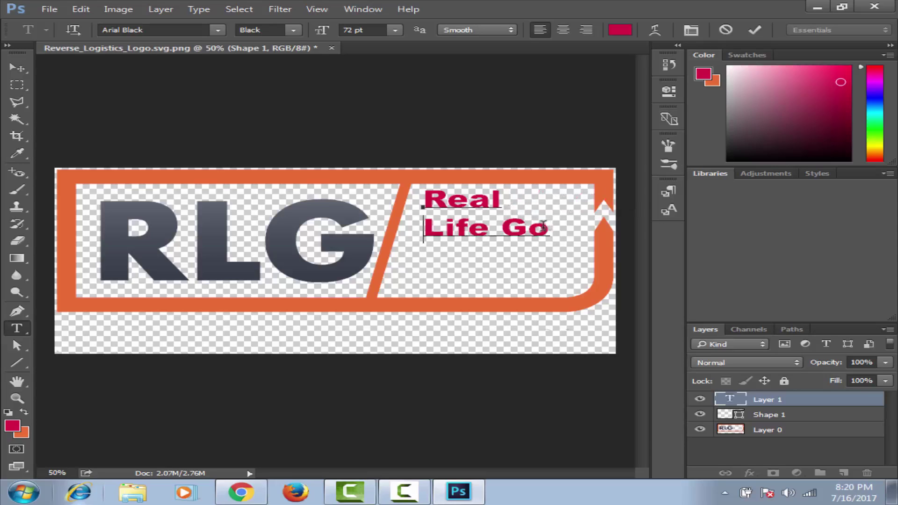
left_click(505, 227)
key("Return")
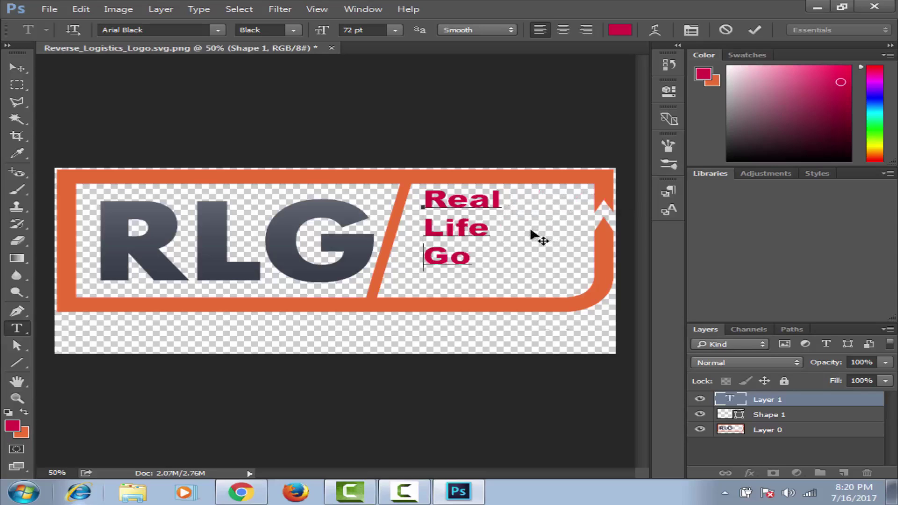
Enlarge the three-line text to 100 pt and shift it slightly right and down inside the frame.
left_click(502, 256)
key("ctrl+a")
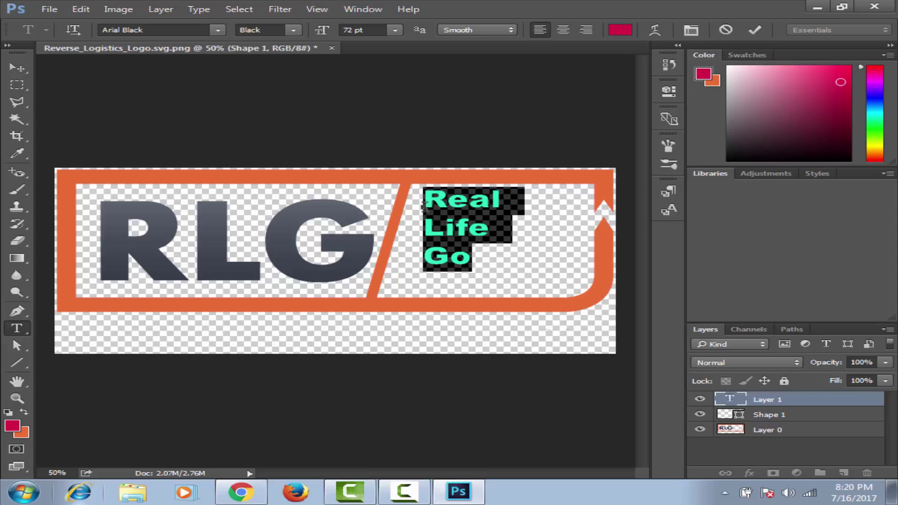
left_click(397, 31)
left_click(346, 30)
left_click(347, 29)
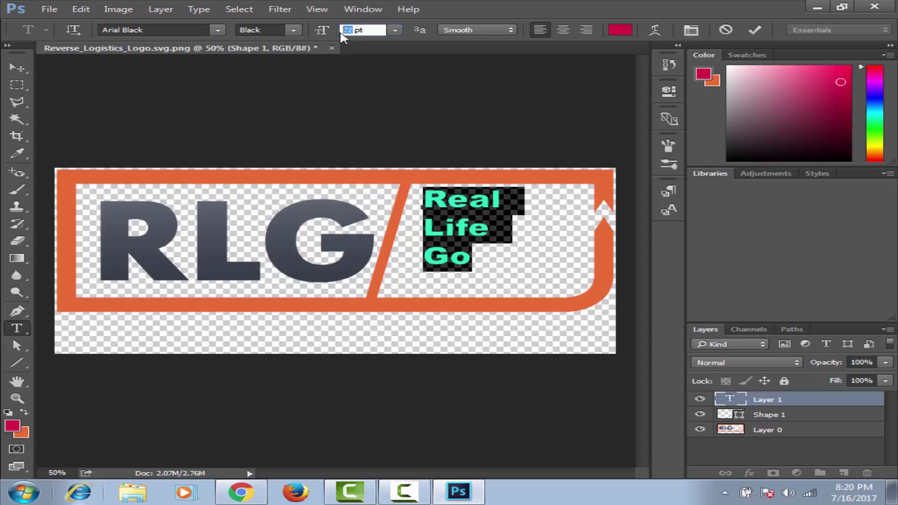
type("100")
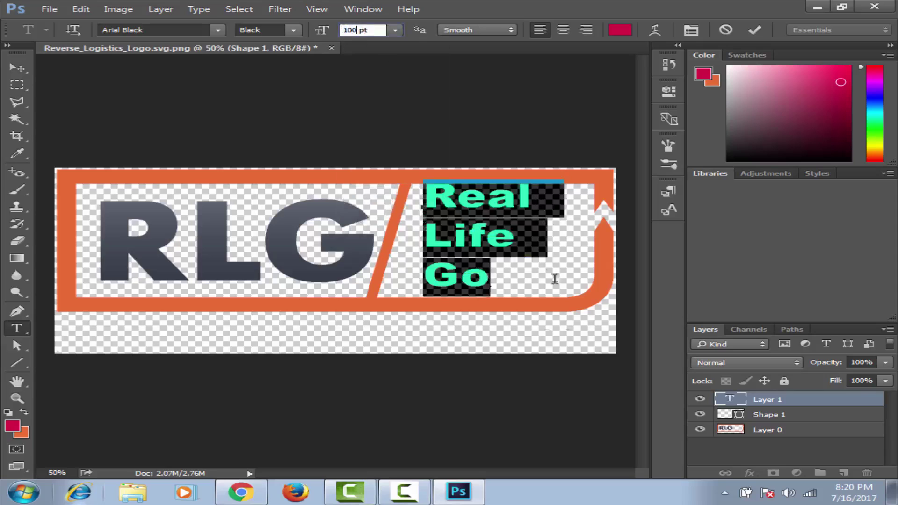
left_click(555, 279)
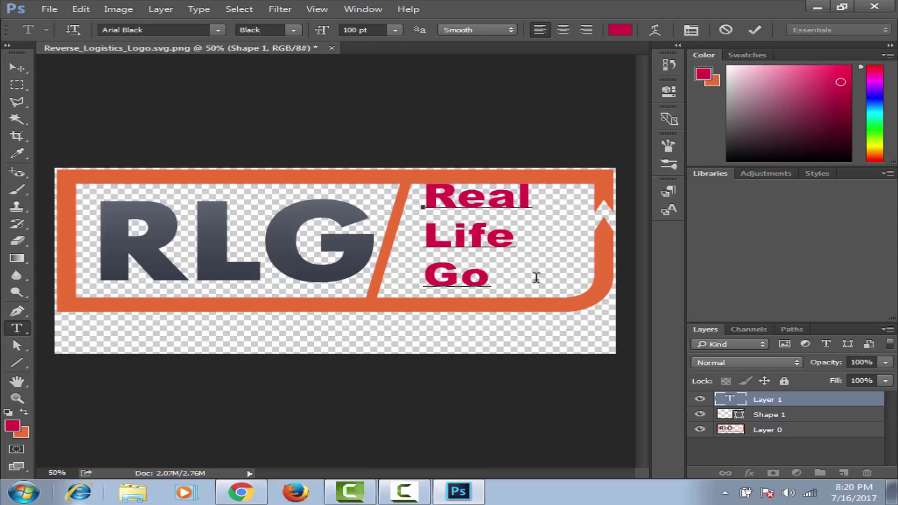
left_click_drag(562, 324, 574, 328)
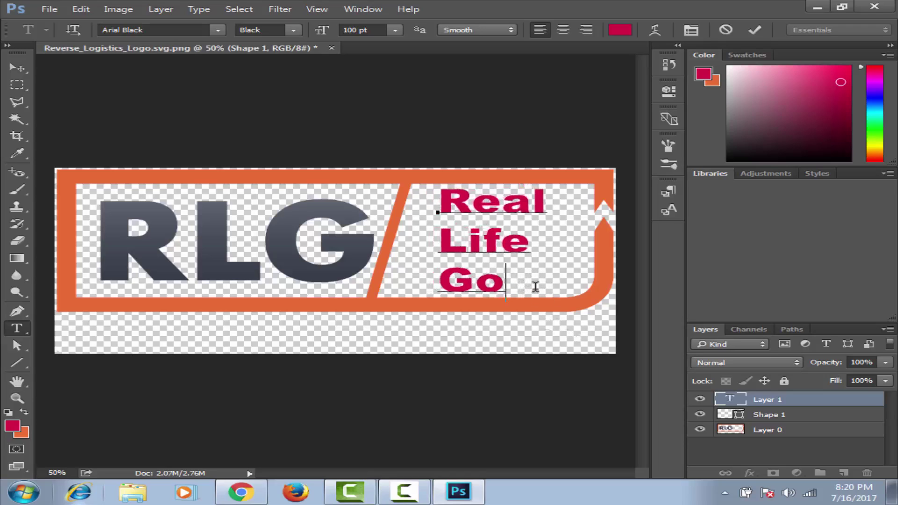
left_click(754, 30)
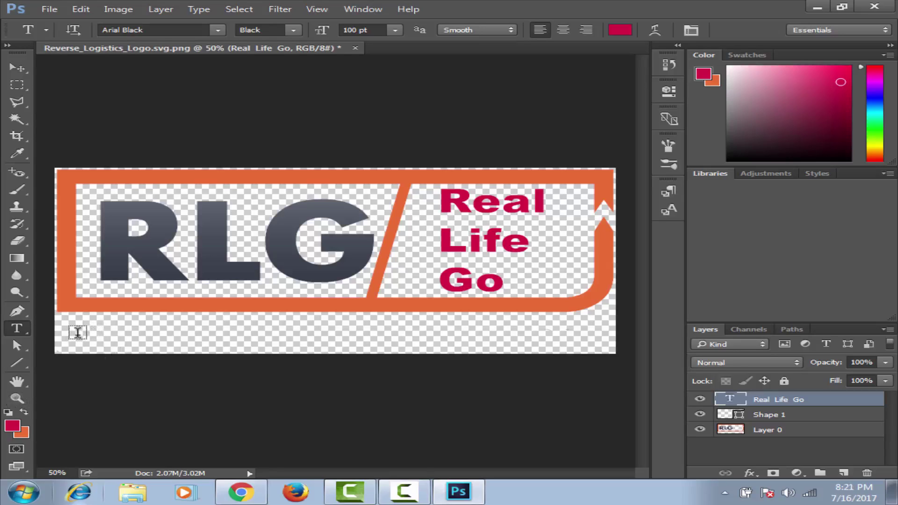
Add a second, single-line "Real Life Go" text at 100 pt and place it below the frame's lower bar, near the middle.
left_click(78, 333)
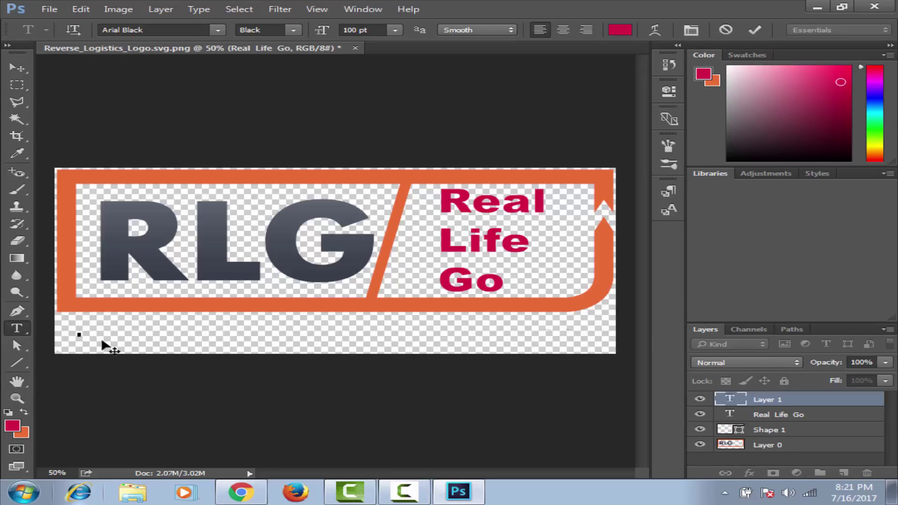
type("Real ")
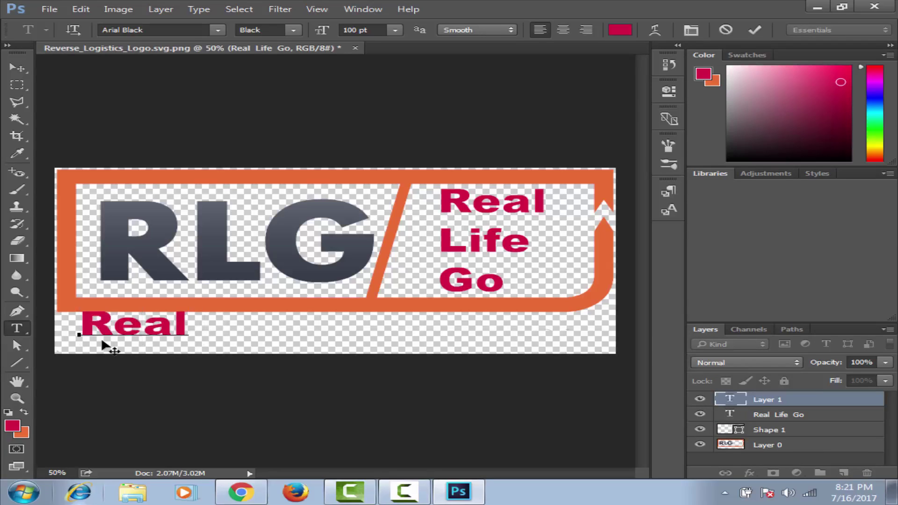
type("L")
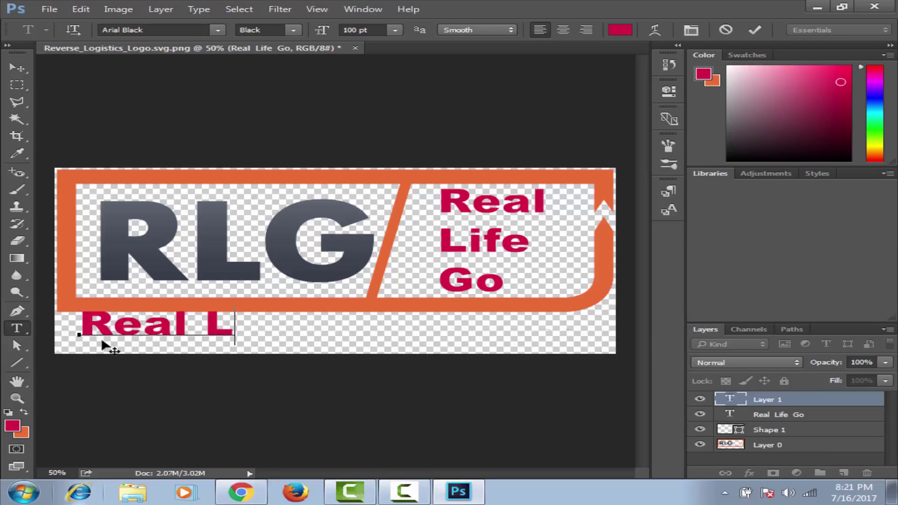
type("ife ")
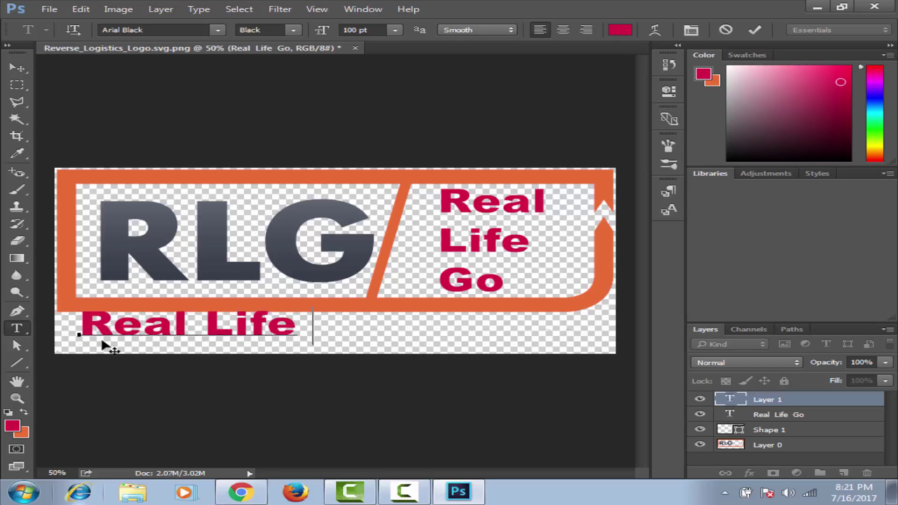
type("Go")
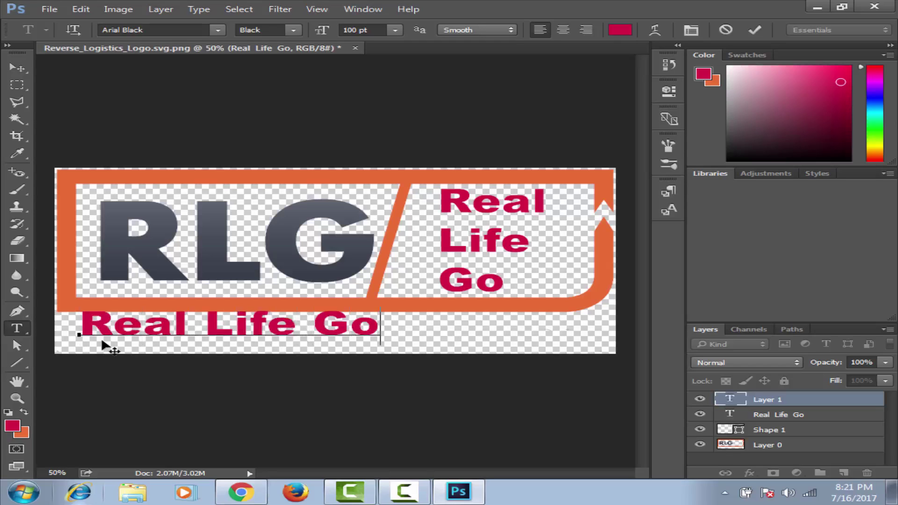
left_click_drag(462, 346, 528, 356)
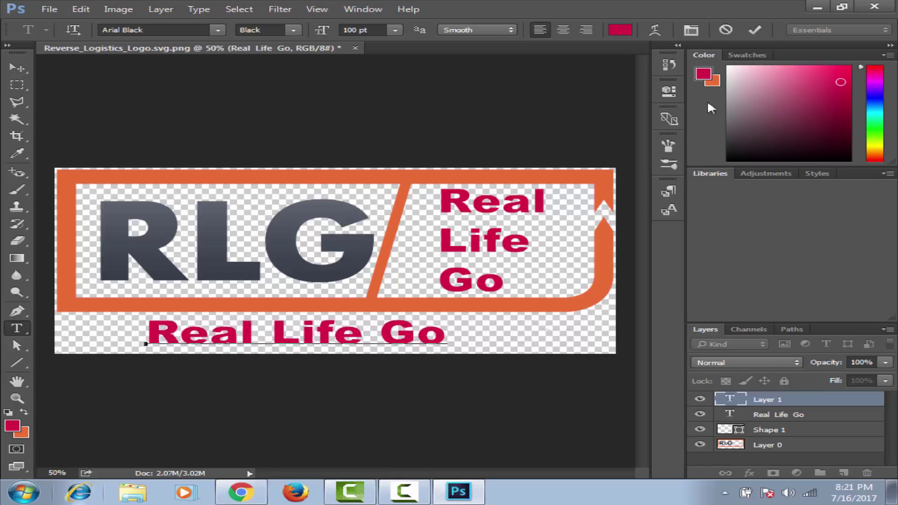
left_click(754, 30)
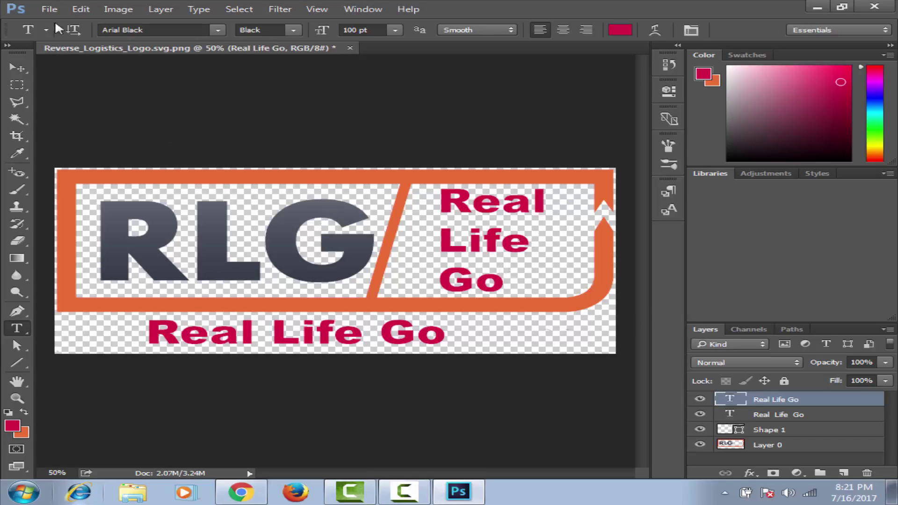
Save a JPEG copy of the logo to the Desktop as "Real Life Go Logo" at quality 8.
left_click(50, 9)
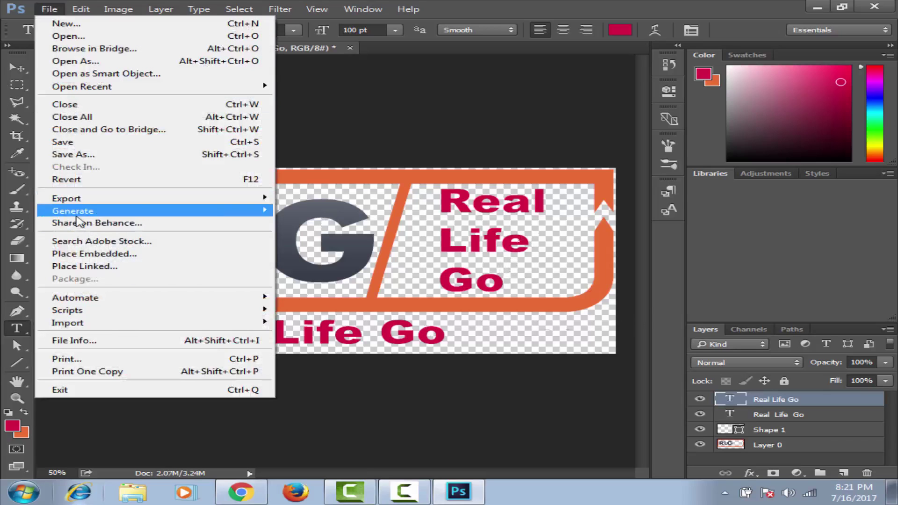
left_click(86, 156)
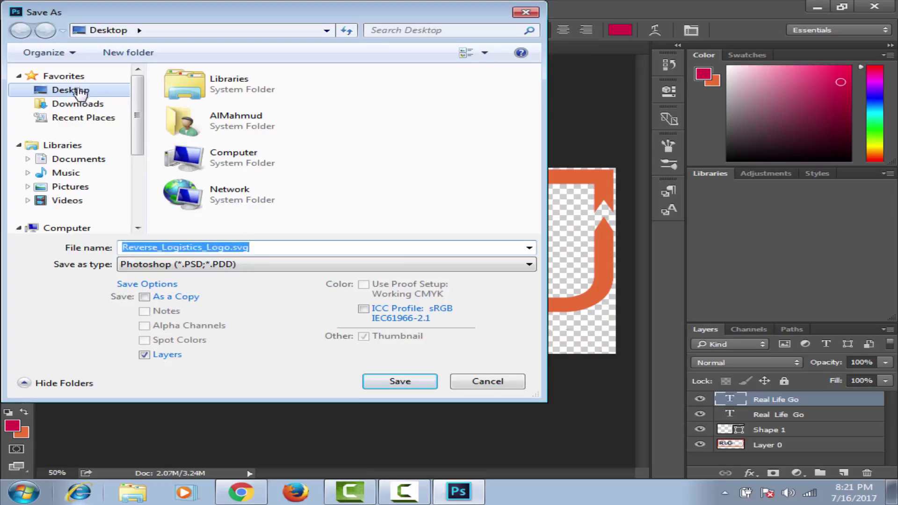
left_click(80, 91)
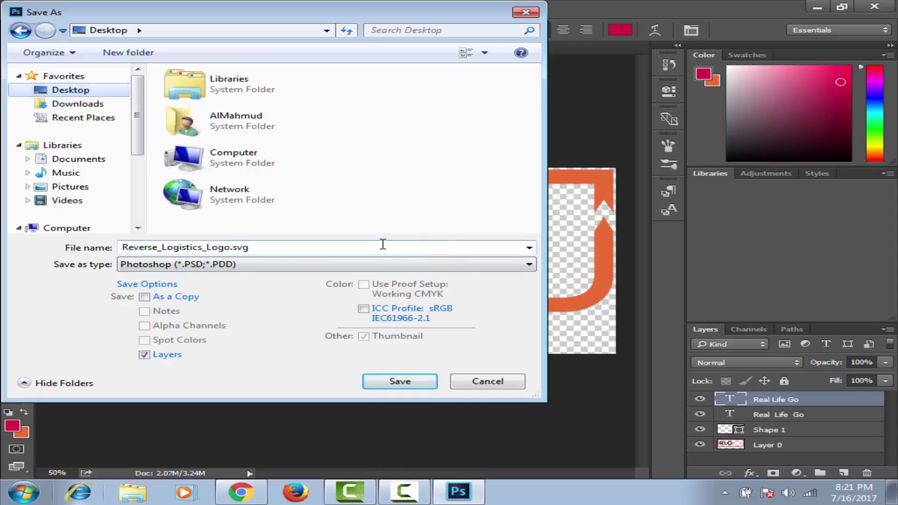
left_click_drag(383, 243, 120, 246)
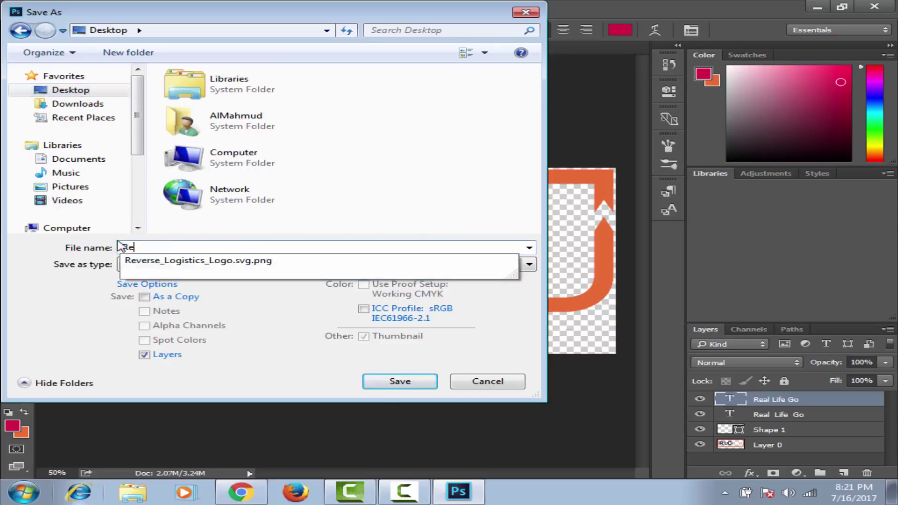
type("Real")
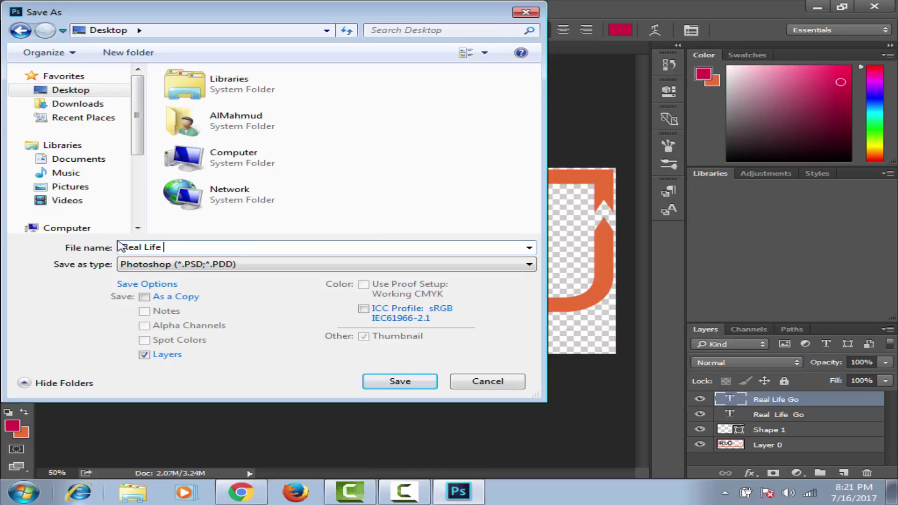
type("Life Go Logo")
left_click(312, 263)
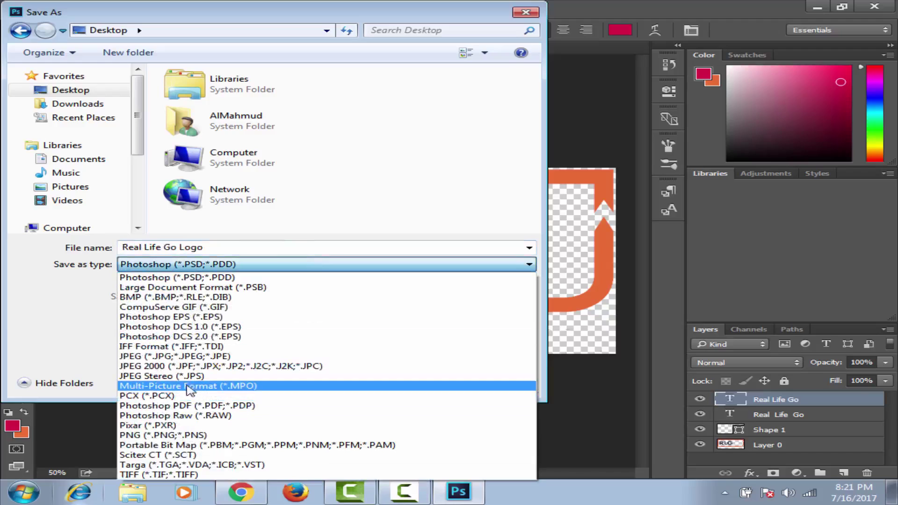
left_click(179, 357)
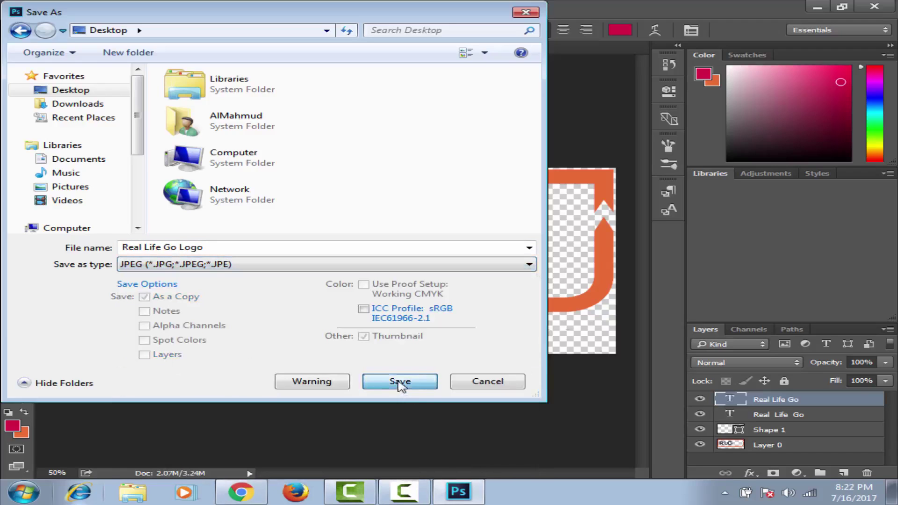
left_click(400, 381)
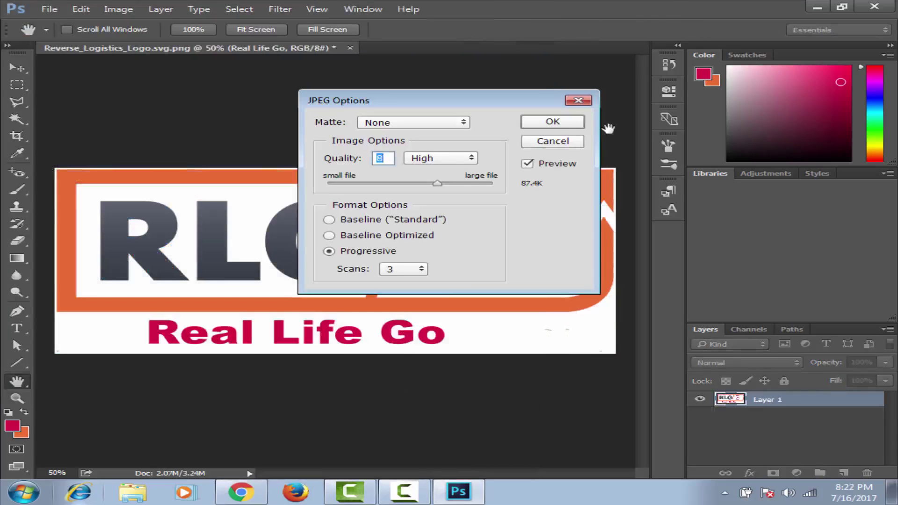
left_click(552, 124)
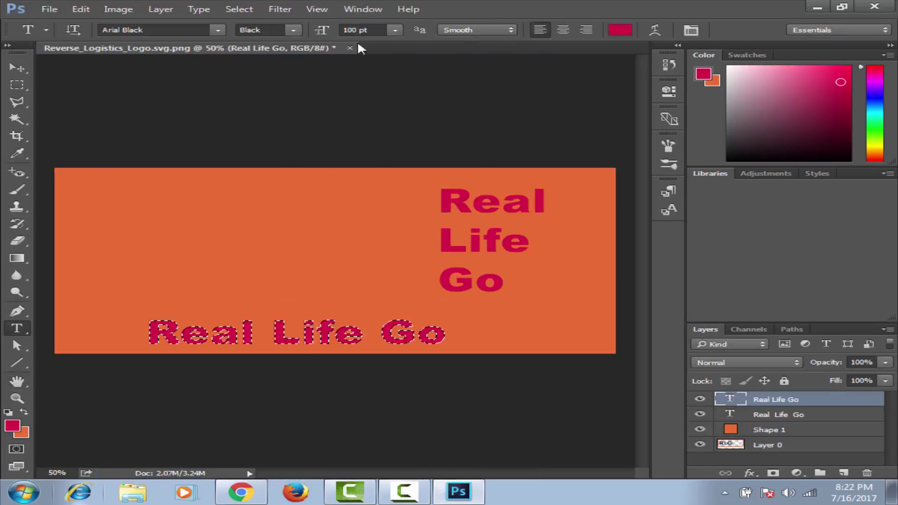
Close the logo document without saving its changes and open the banner image logo-1340526_960_720 from the Desktop.
left_click(349, 48)
left_click(443, 194)
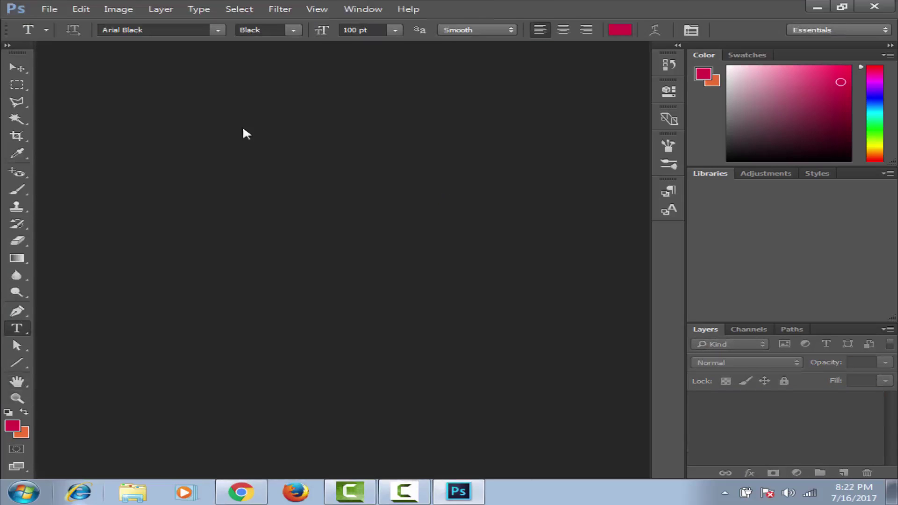
double_click(263, 151)
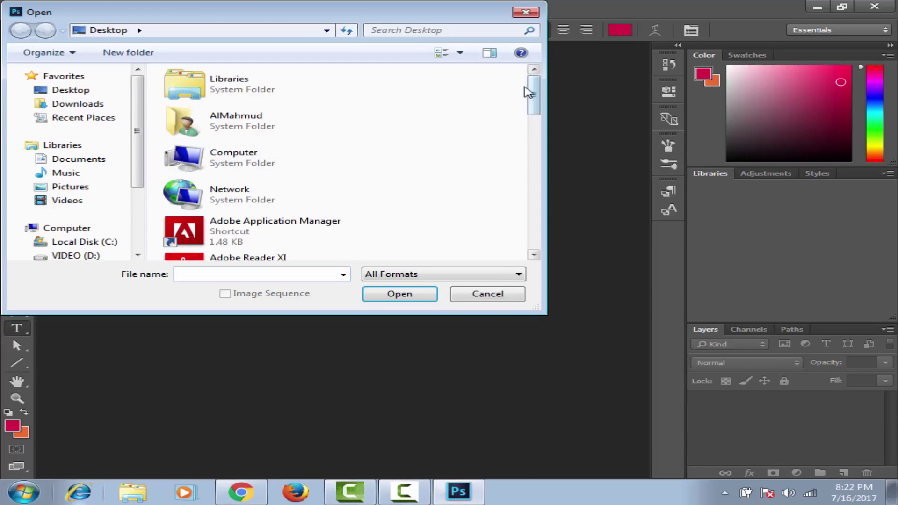
left_click_drag(534, 87, 531, 230)
left_click(253, 174)
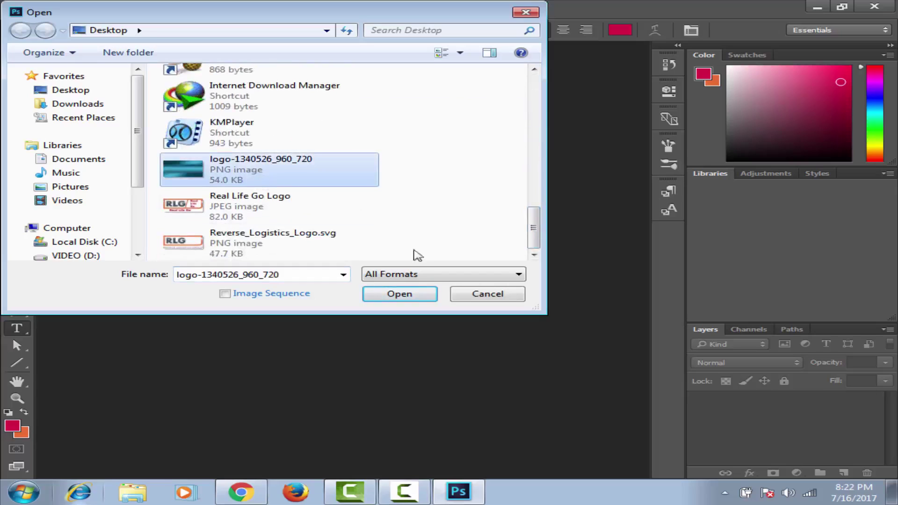
left_click(399, 295)
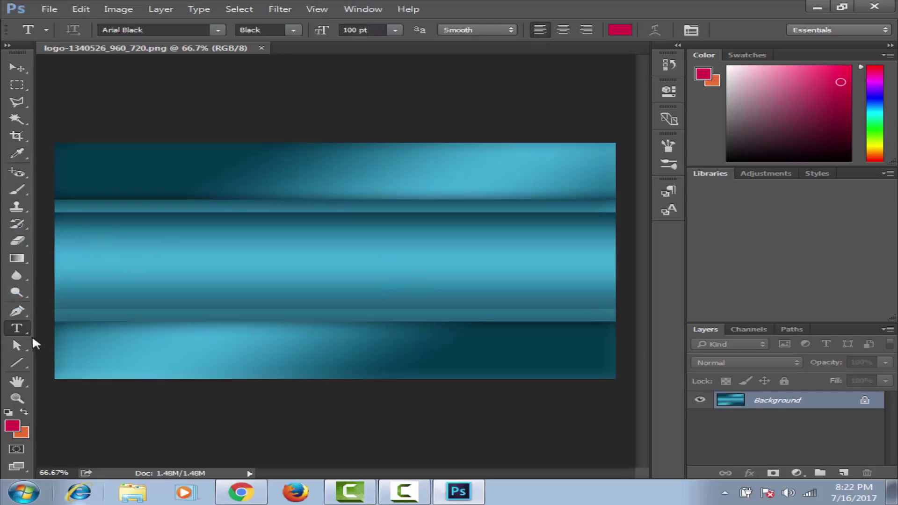
Fill the banner's middle band with a left-to-right crimson-to-orange linear gradient inside a rectangular selection feathered 52 px, and deselect it.
left_click(18, 259)
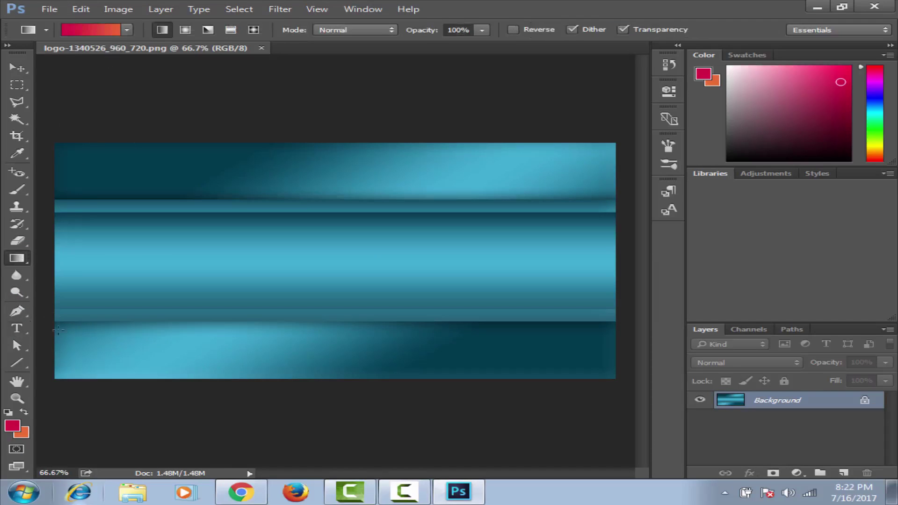
left_click(18, 84)
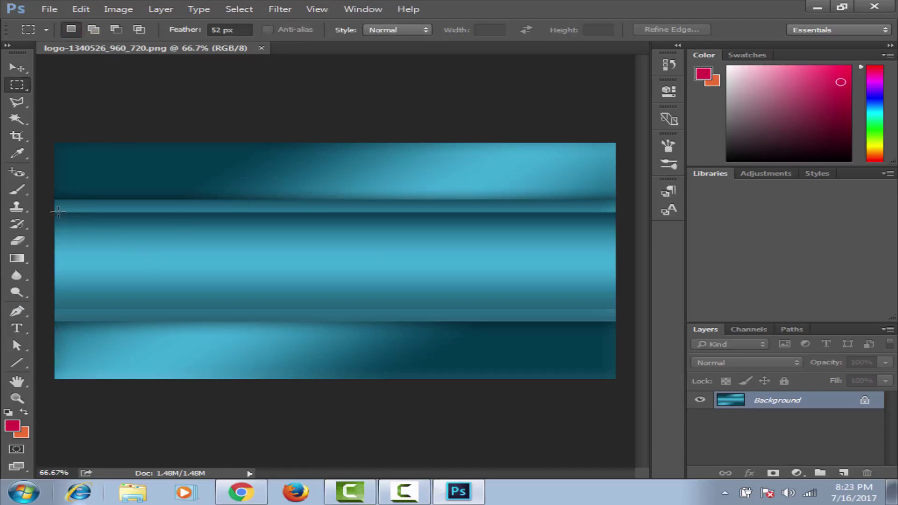
left_click_drag(55, 214, 618, 311)
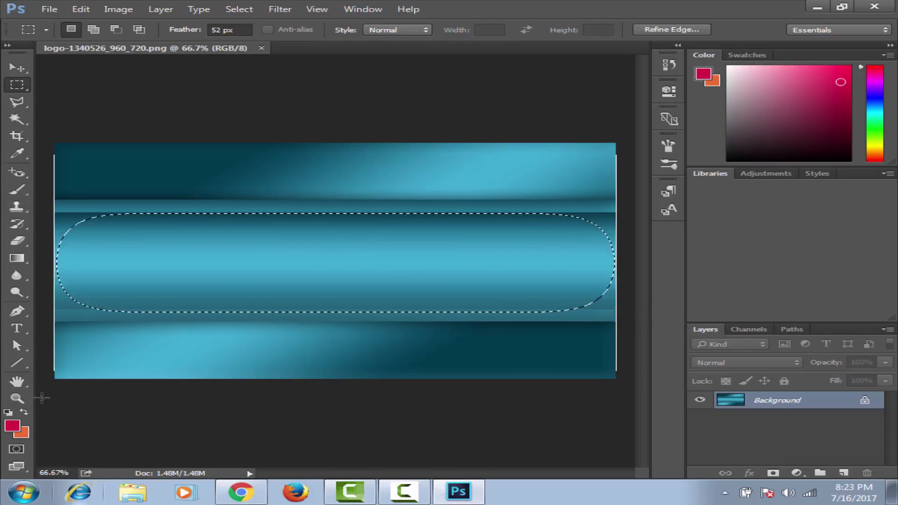
left_click(18, 259)
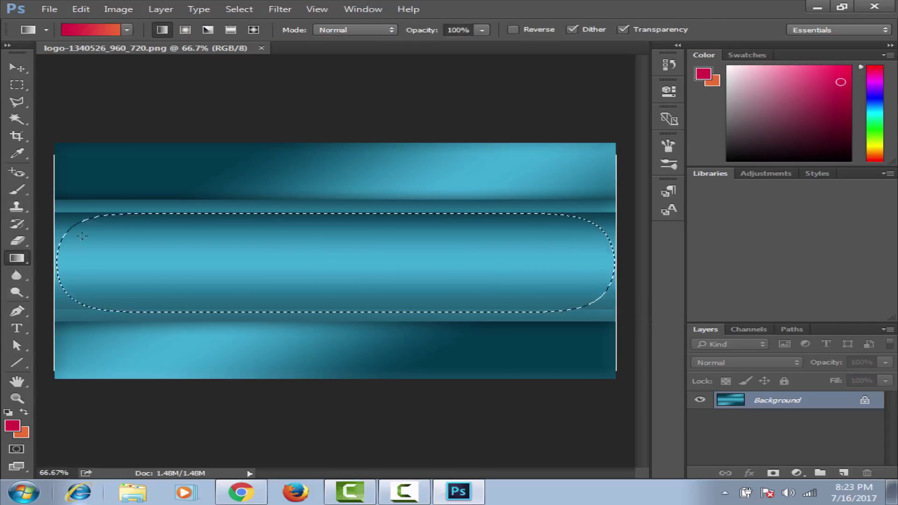
left_click_drag(82, 235, 601, 291)
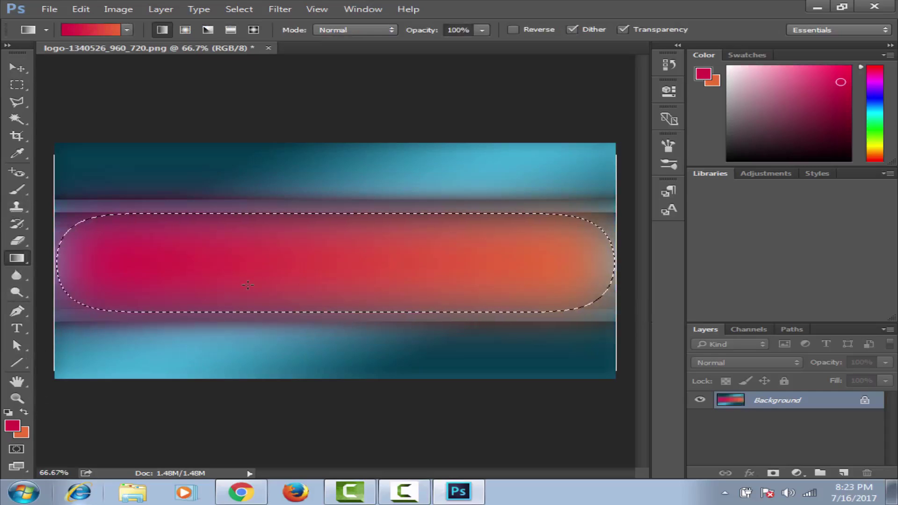
right_click(252, 322)
key("Escape")
key("ctrl+d")
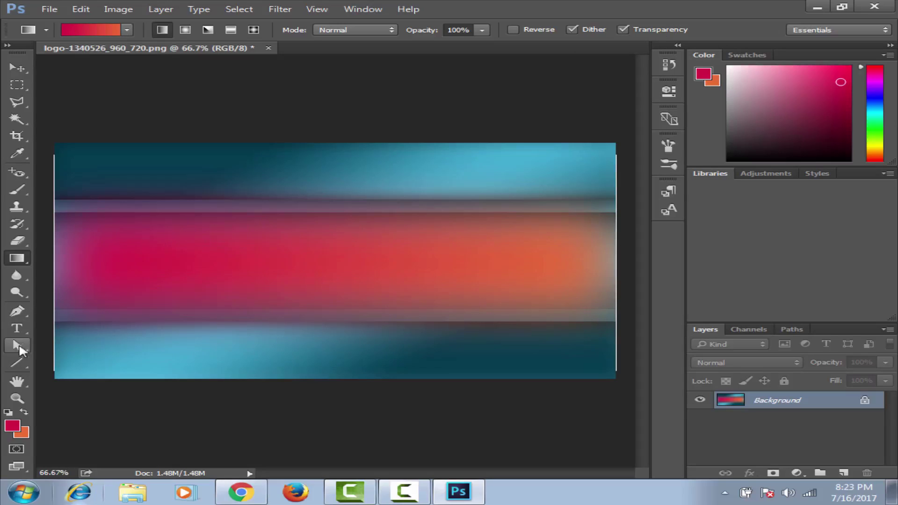
Add the single-line text "Real Life Go" in 100 pt Arial Black on the banner's gradient band.
left_click(16, 328)
left_click(133, 249)
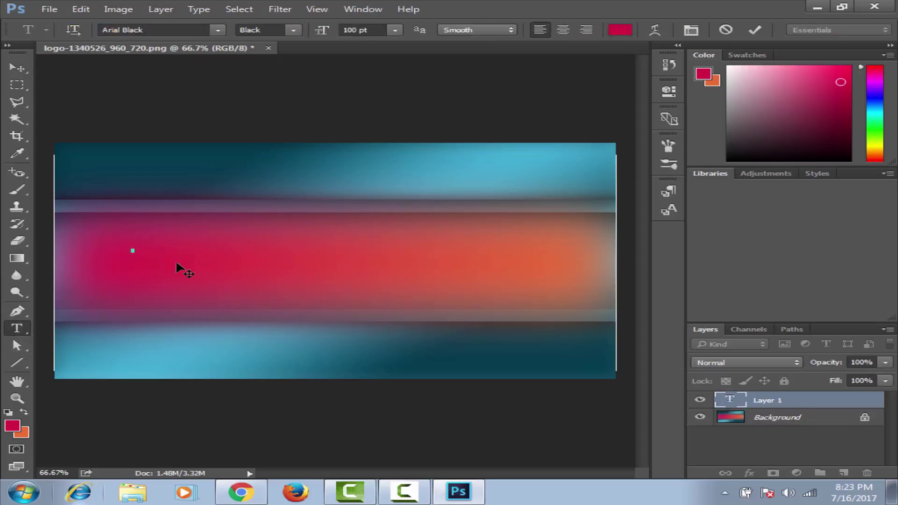
type("Real")
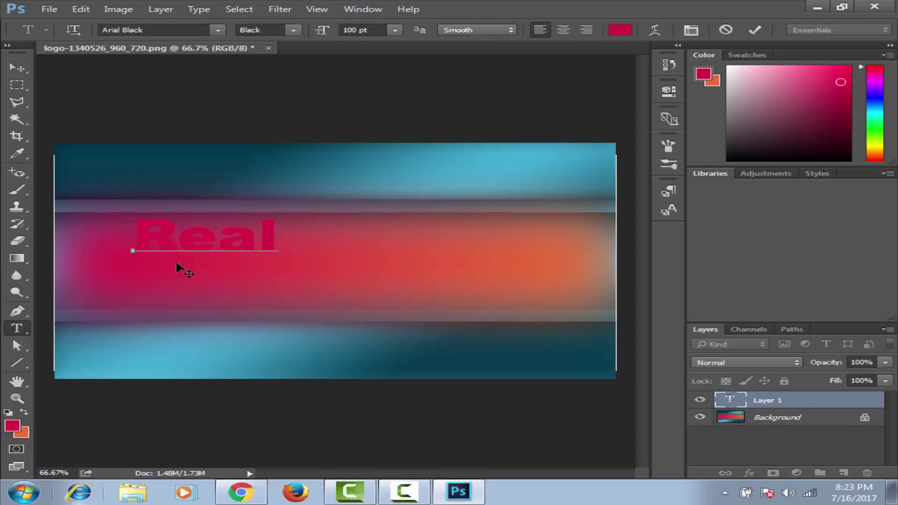
type(" Lif")
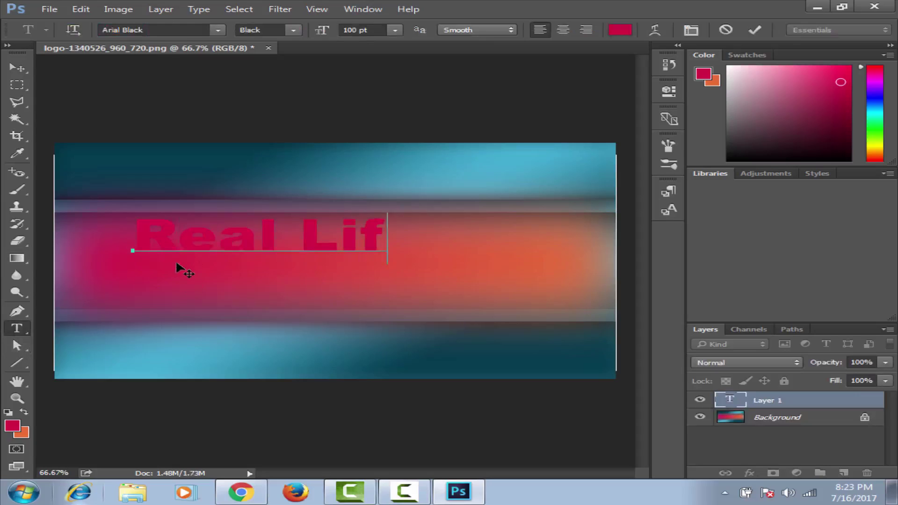
type("e Go")
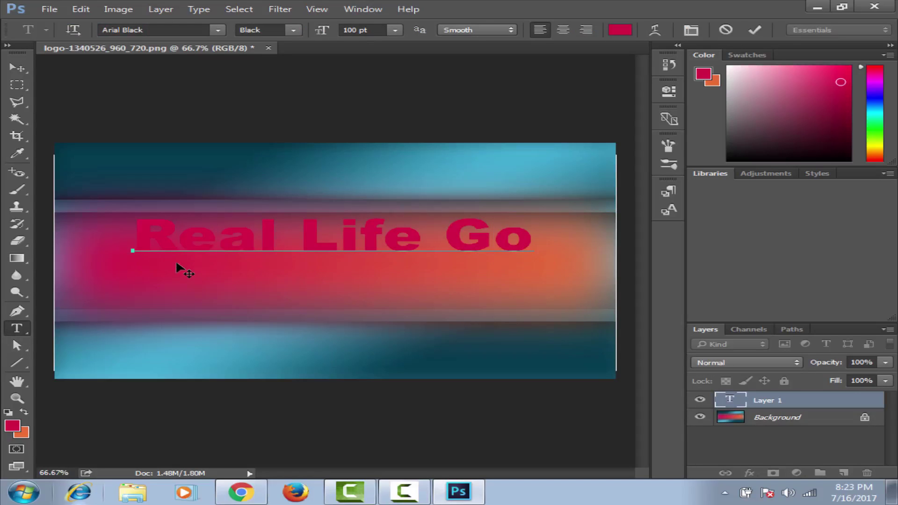
Recolour the whole "Real Life Go" banner text to near-white f2ebed.
left_click_drag(557, 232, 116, 258)
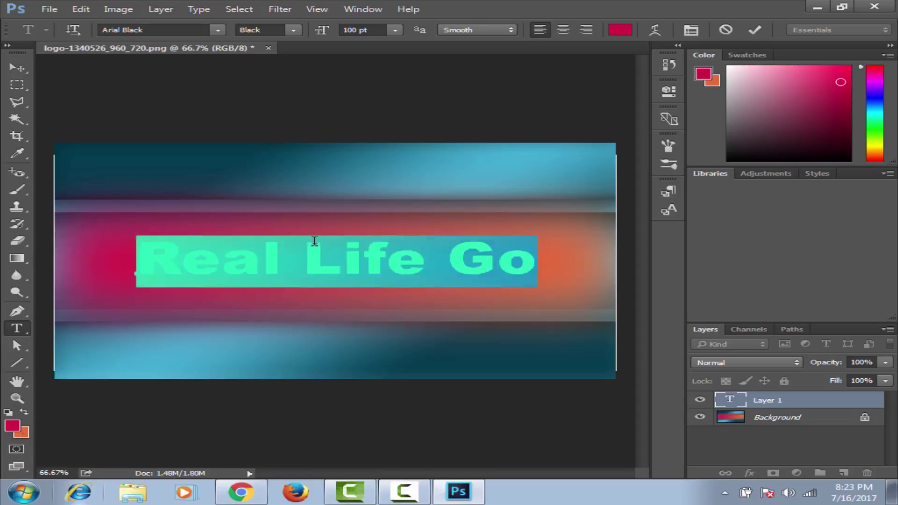
left_click(619, 30)
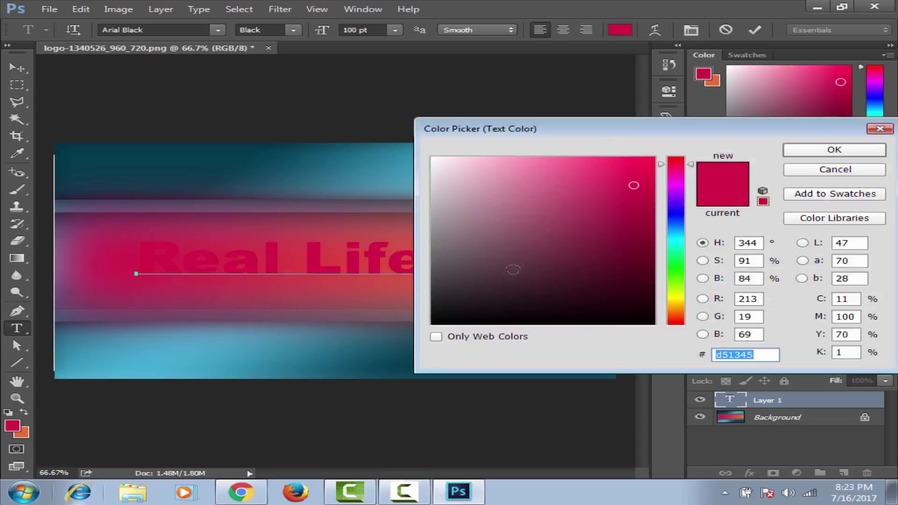
mouse_move(480, 213)
left_mouse_down()
mouse_move(443, 158)
mouse_move(437, 165)
left_mouse_up()
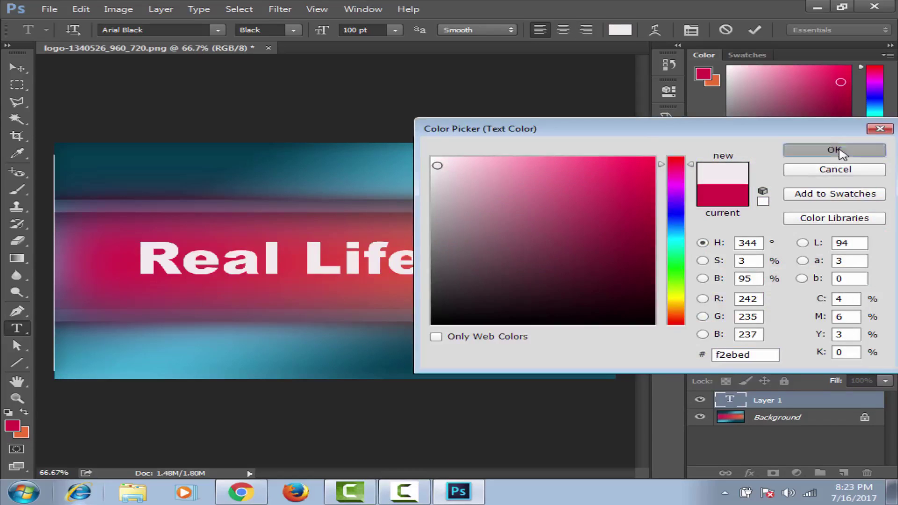
left_click(835, 150)
left_click(539, 256)
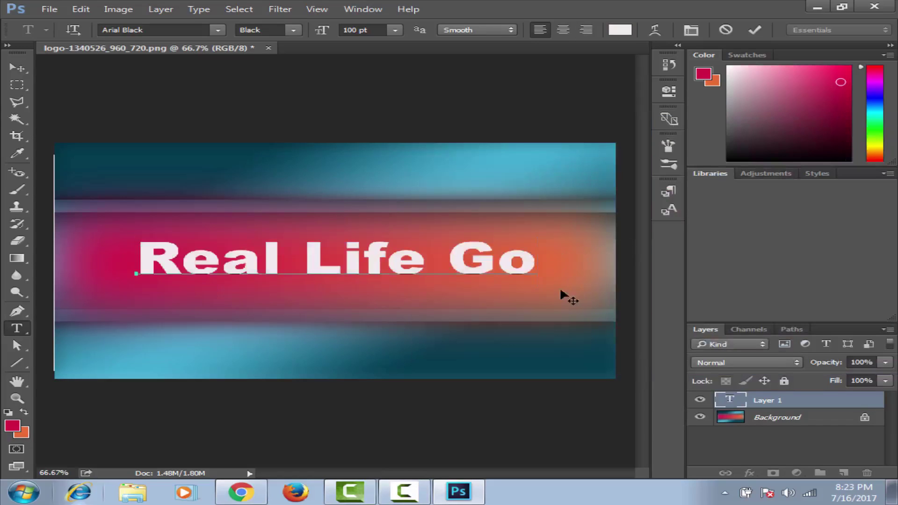
Shift the "Real Life Go" text slightly right and down within the gradient band.
left_click_drag(560, 291, 557, 294)
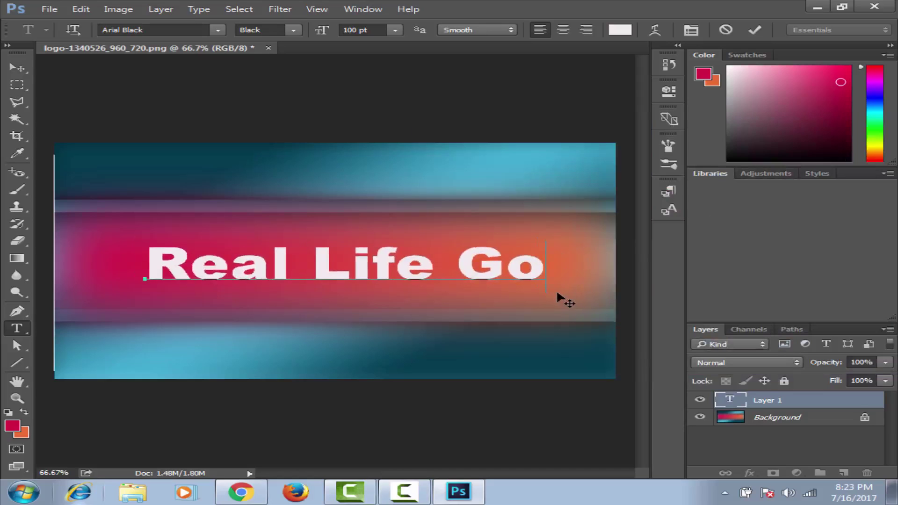
left_click_drag(546, 260, 131, 236)
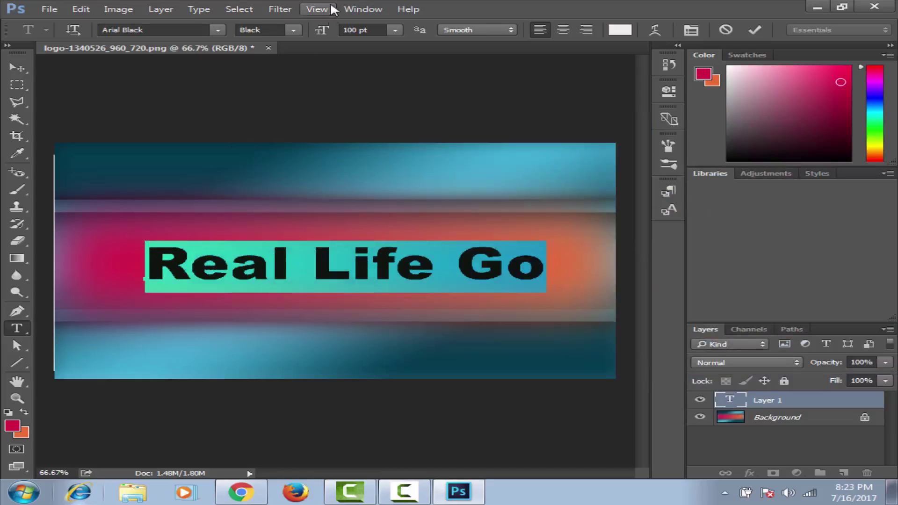
left_click(556, 284)
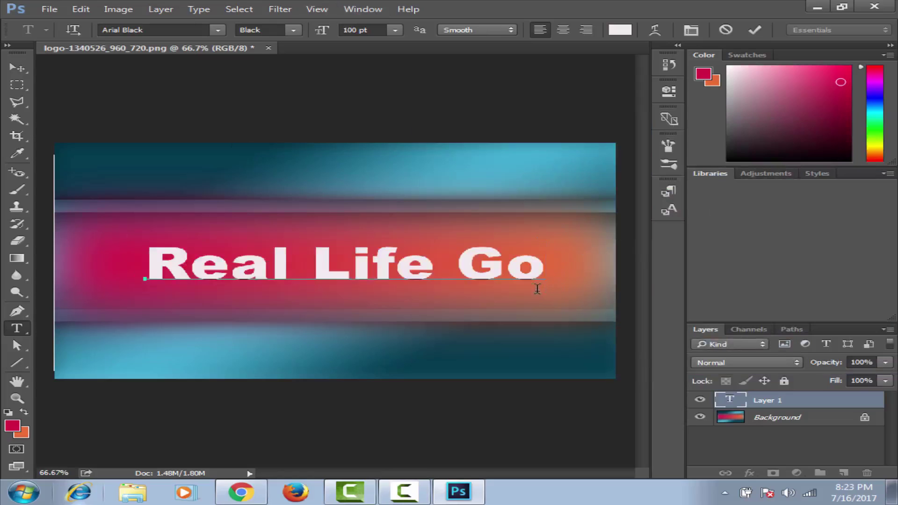
left_click_drag(516, 303, 529, 303)
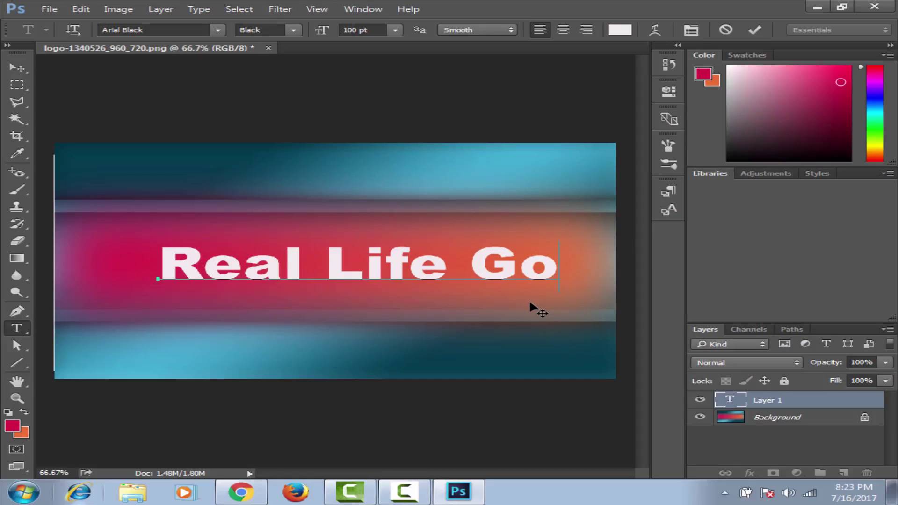
Reduce the whole "Real Life Go" banner text to 90 pt.
left_click_drag(559, 262, 151, 244)
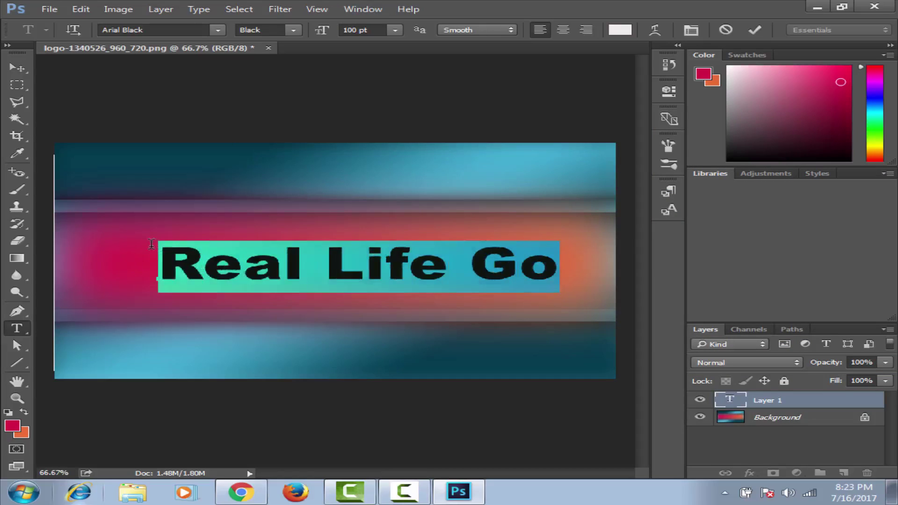
double_click(359, 30)
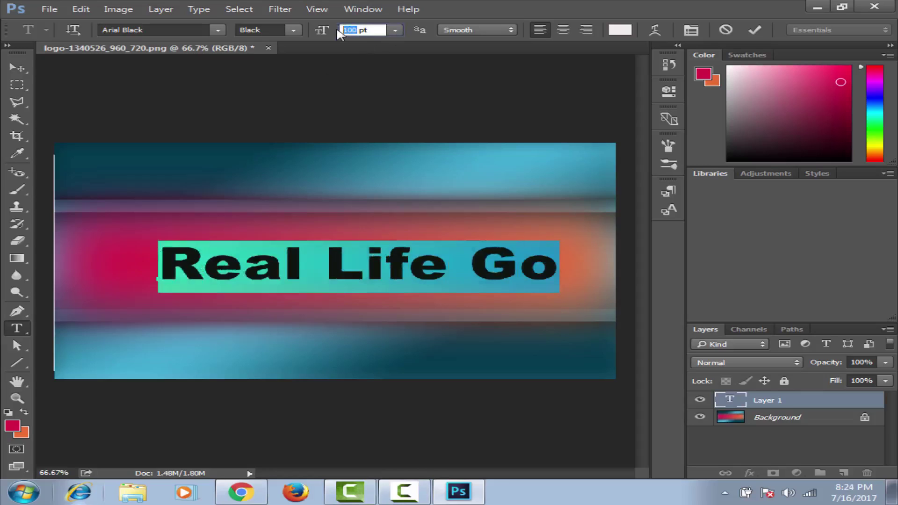
type("90")
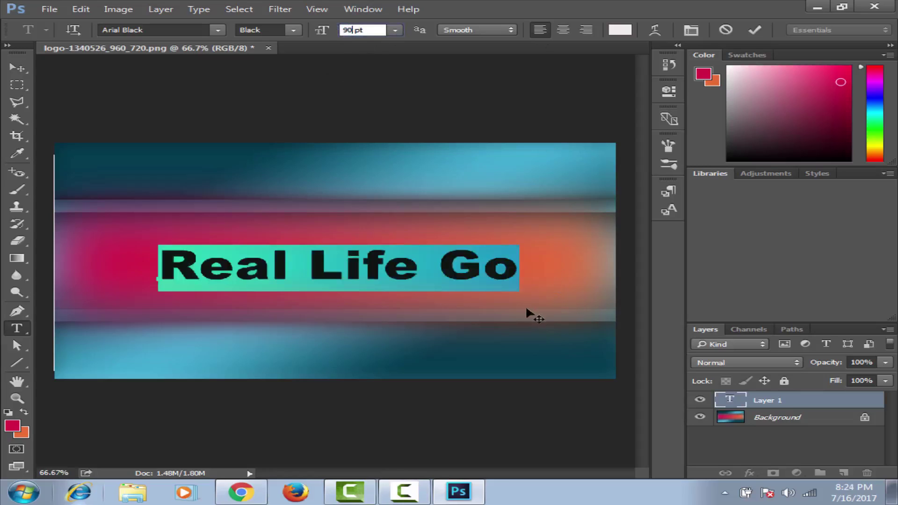
key("Return")
left_click(536, 272)
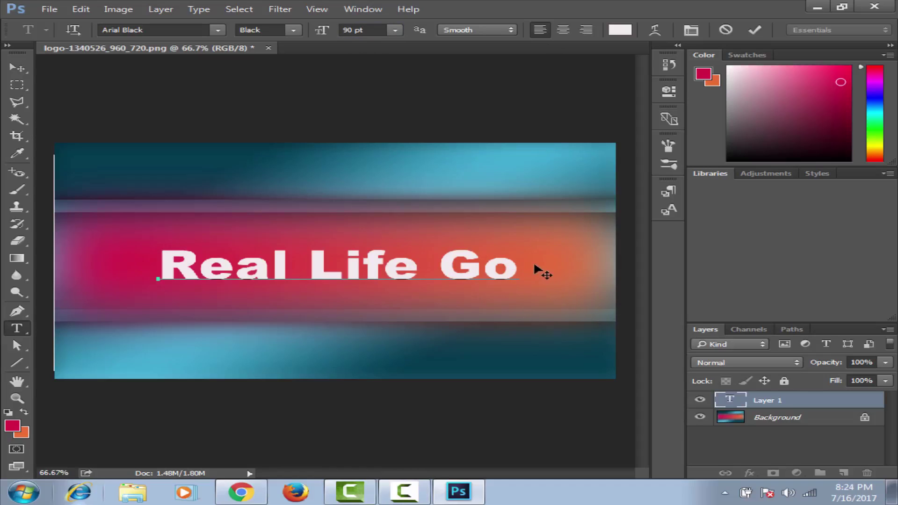
Reposition the "Real Life Go" text slightly right and up within the banner's gradient band and commit the text edit.
left_click_drag(515, 295, 526, 296)
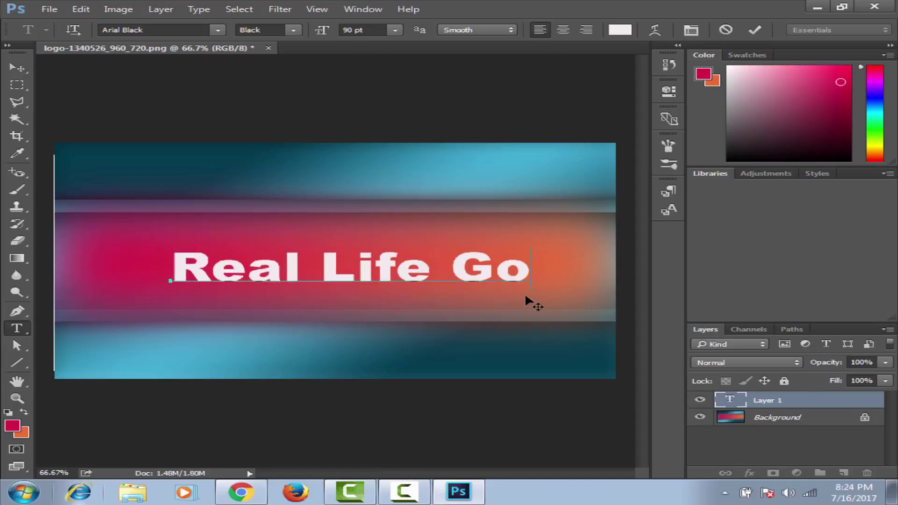
left_click_drag(541, 265, 153, 246)
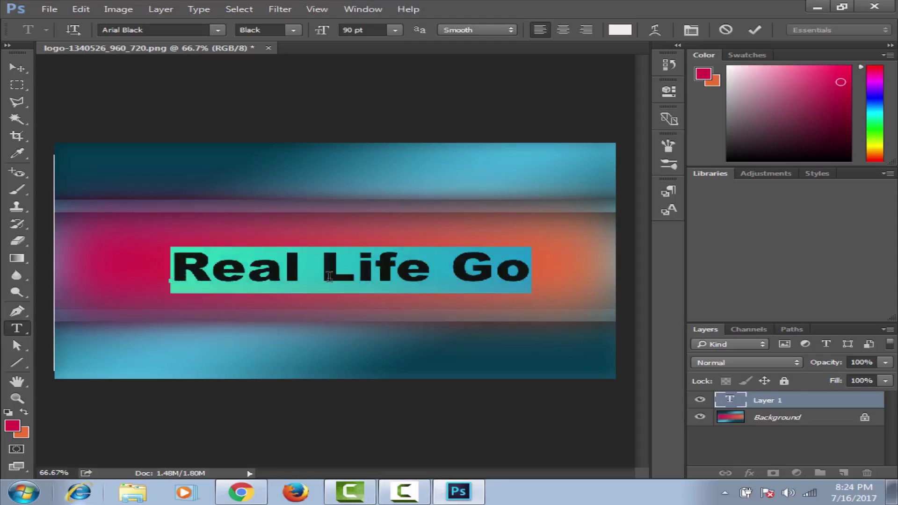
left_click(442, 280)
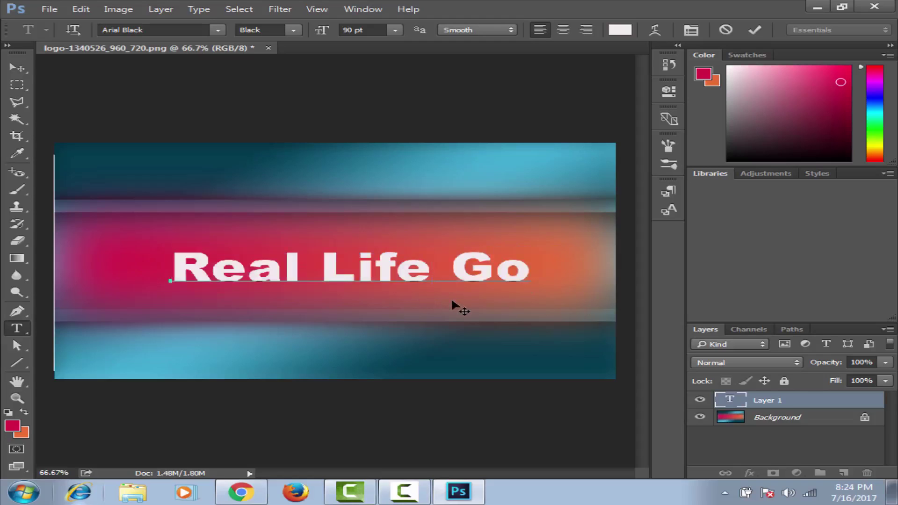
left_click_drag(451, 302, 448, 306)
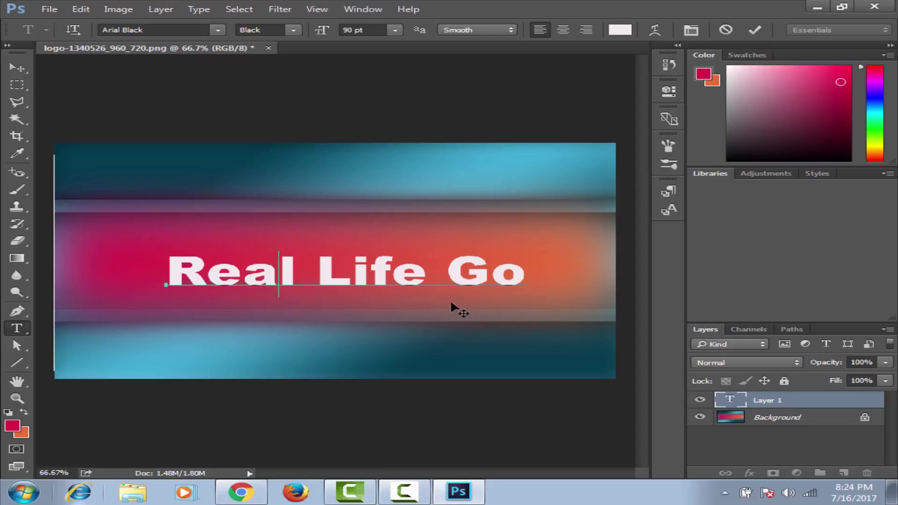
left_click_drag(493, 304, 509, 293)
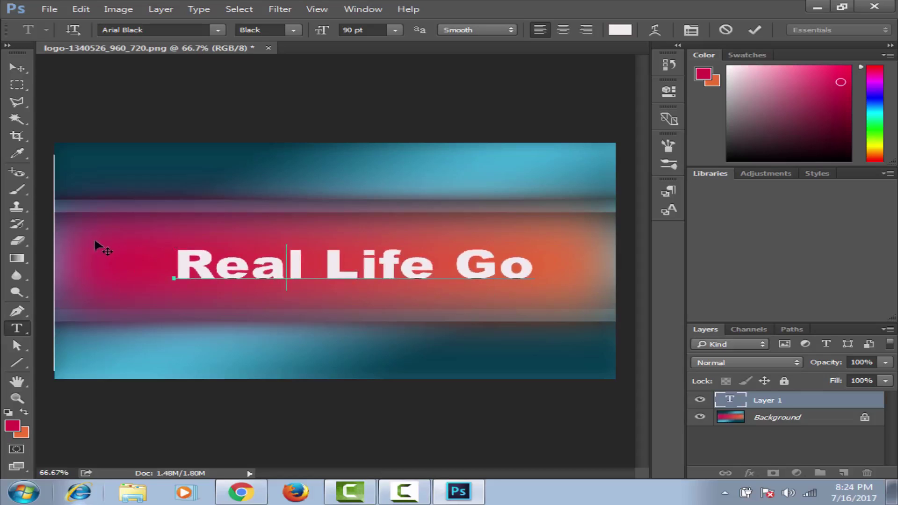
left_click_drag(477, 306, 487, 298)
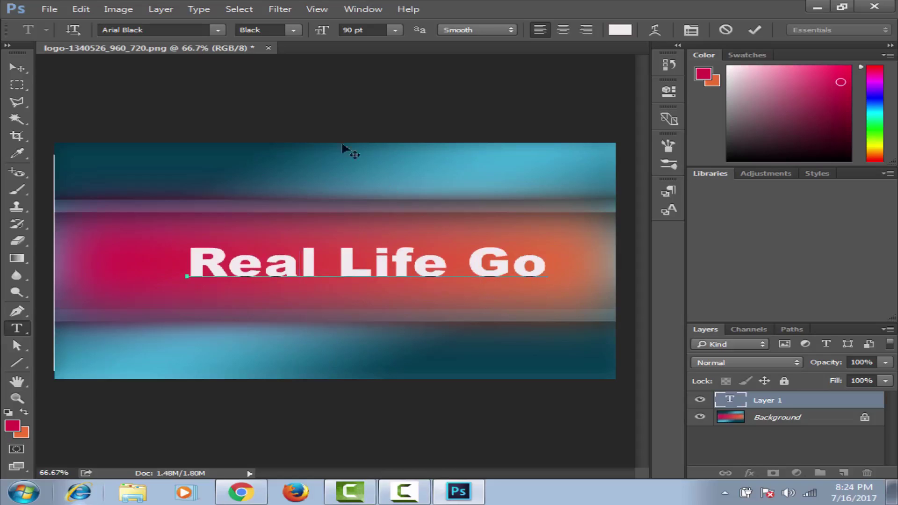
left_click(37, 9)
left_click(537, 194)
left_click(753, 30)
Save the banner to the Desktop as a JPEG named "Real Life Go Banner" with quality 8 (High) and Progressive format.
left_click(49, 9)
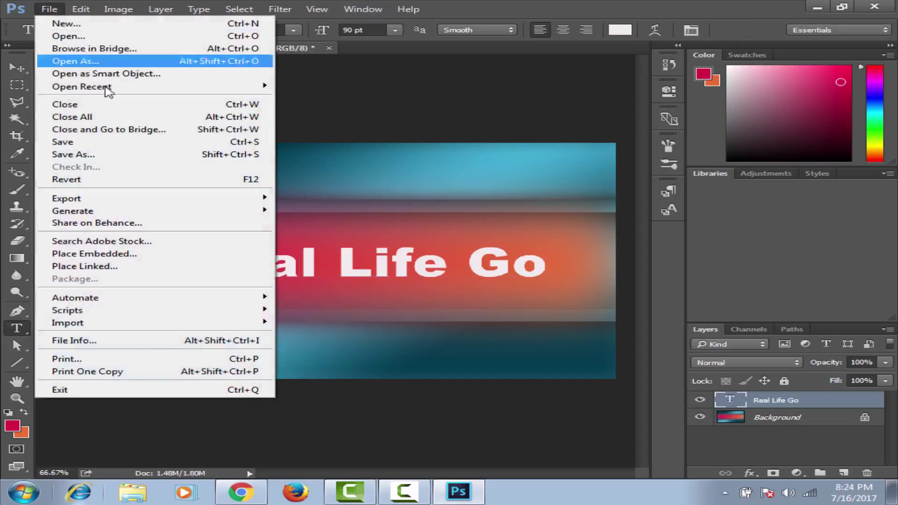
left_click(84, 154)
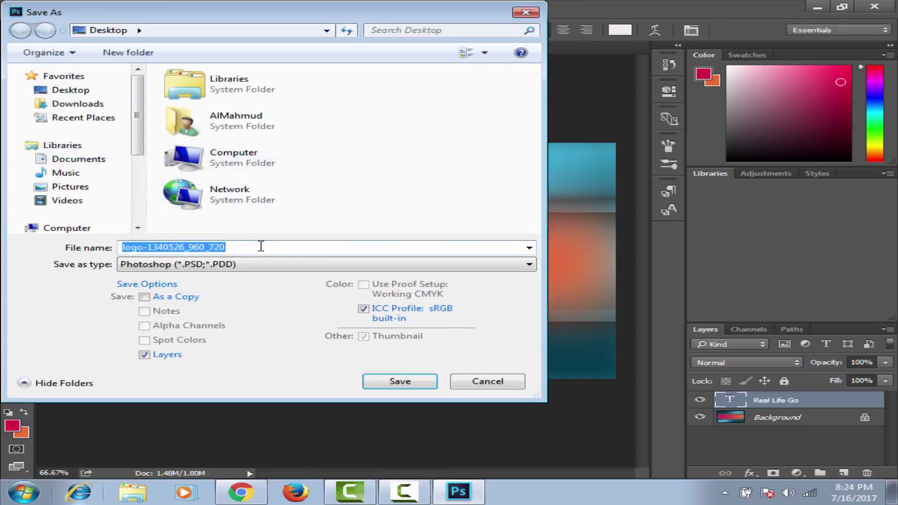
type("R")
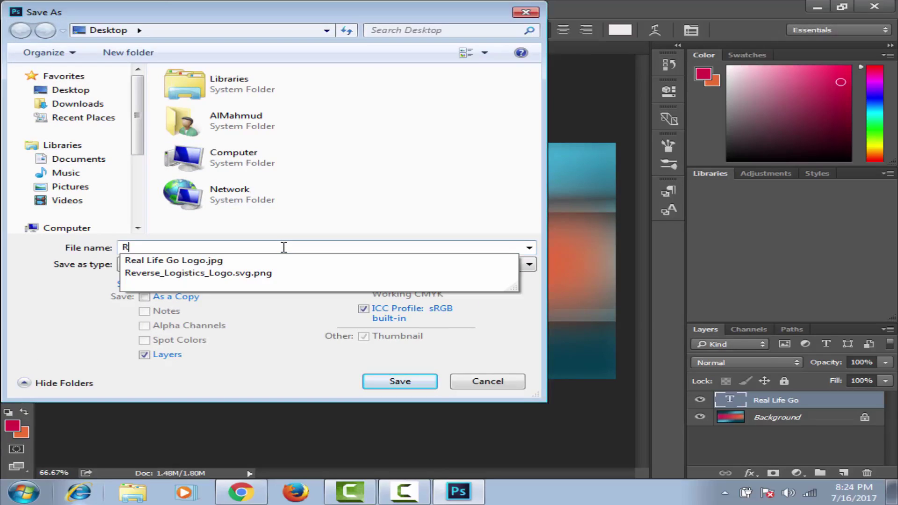
type("eal")
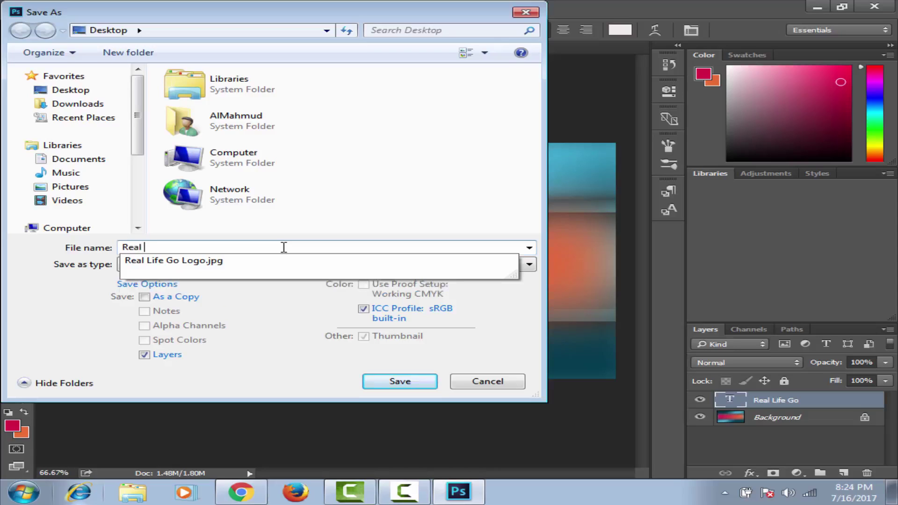
key("Down")
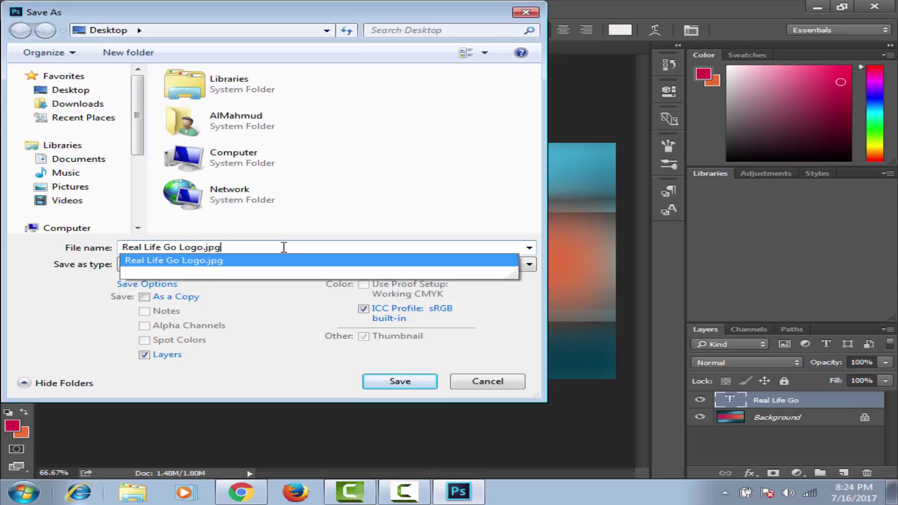
key("BackSpace")
key("BackSpace")
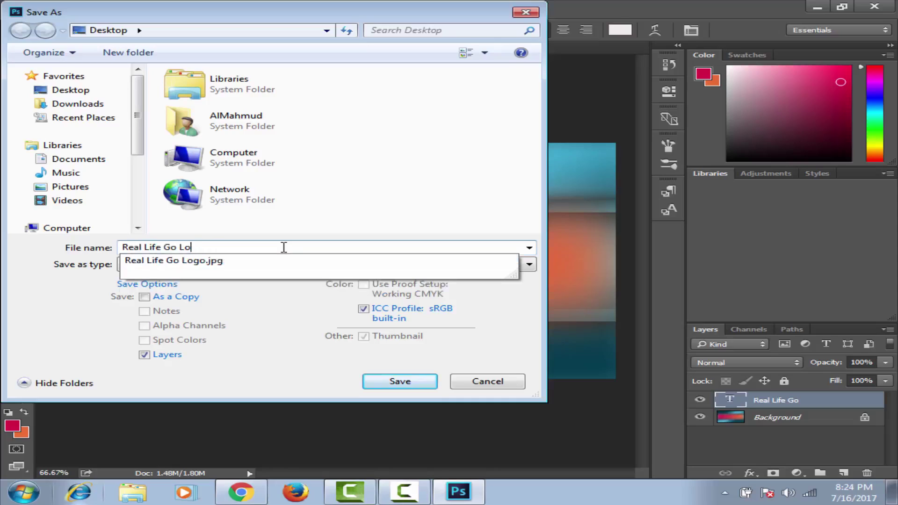
type("Banner")
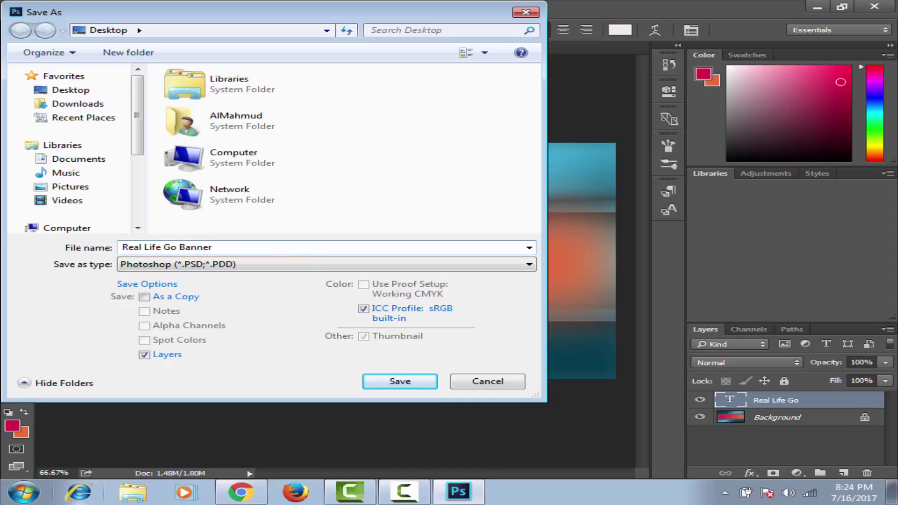
left_click(331, 264)
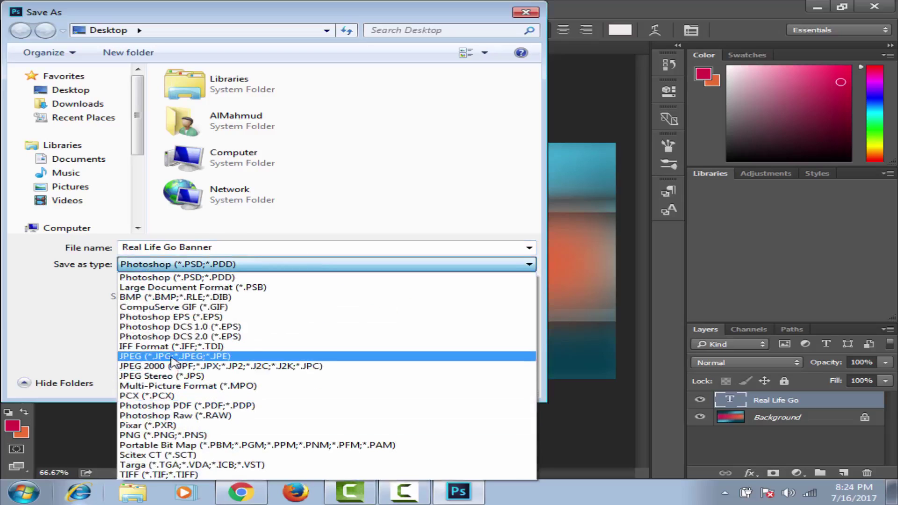
left_click(173, 357)
left_click(392, 379)
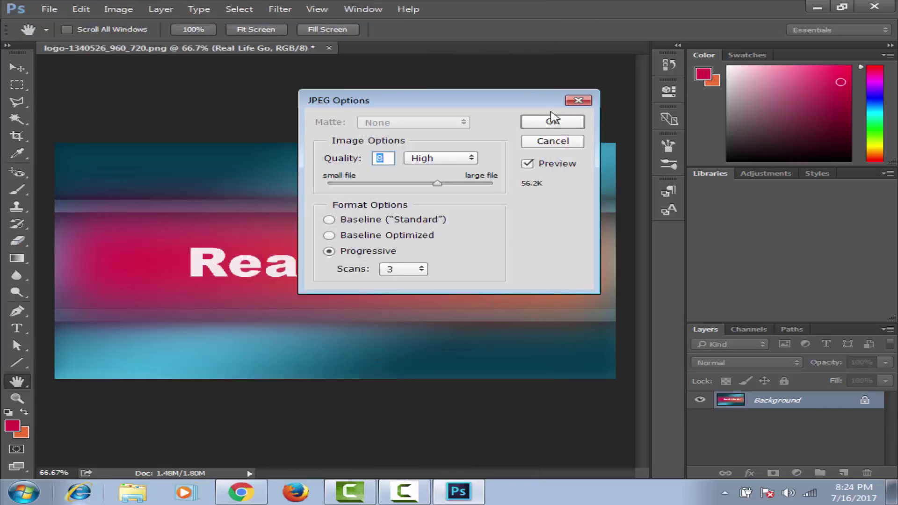
left_click(542, 122)
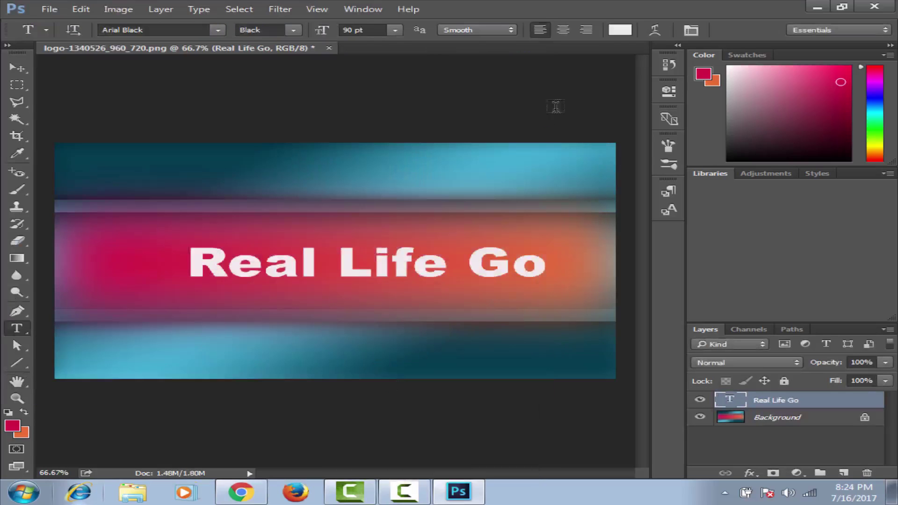
Quit Photoshop without saving changes to logo-1340526_960_720.png and switch to the YouTube channel page in Chrome.
left_click(874, 7)
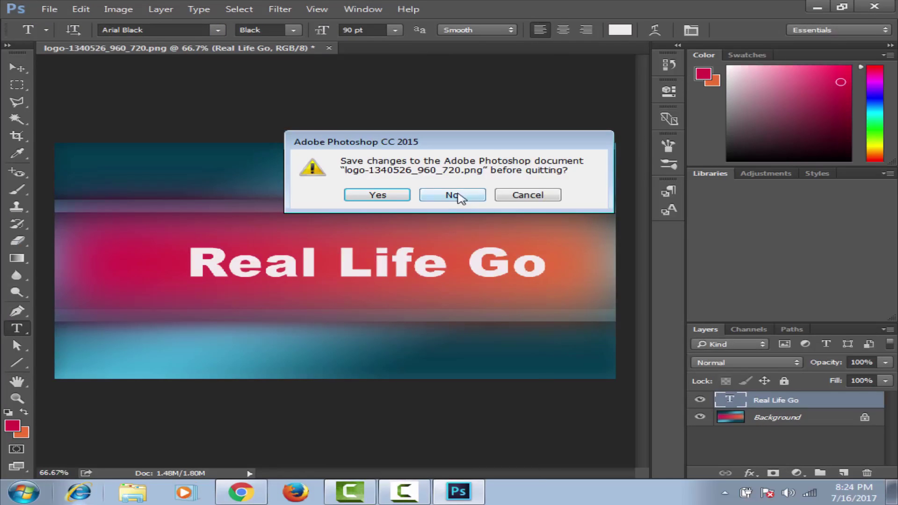
left_click(456, 195)
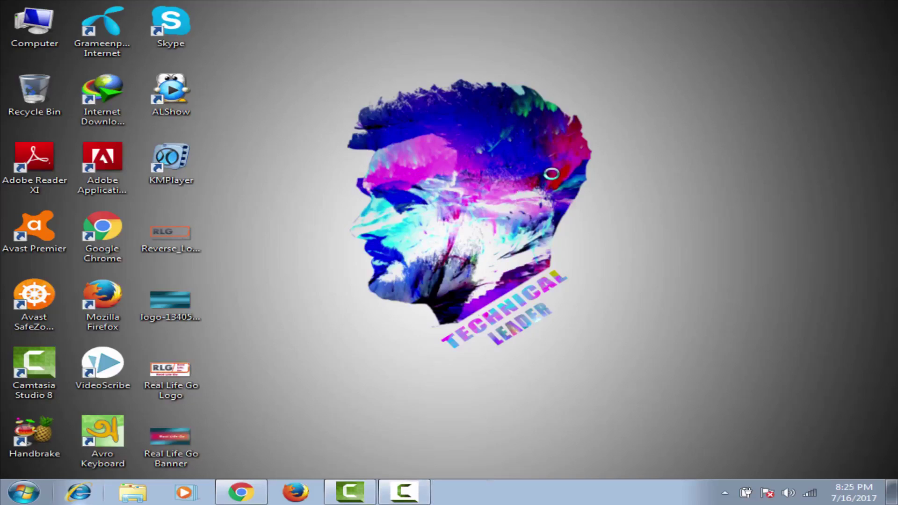
right_click(483, 140)
left_click(552, 155)
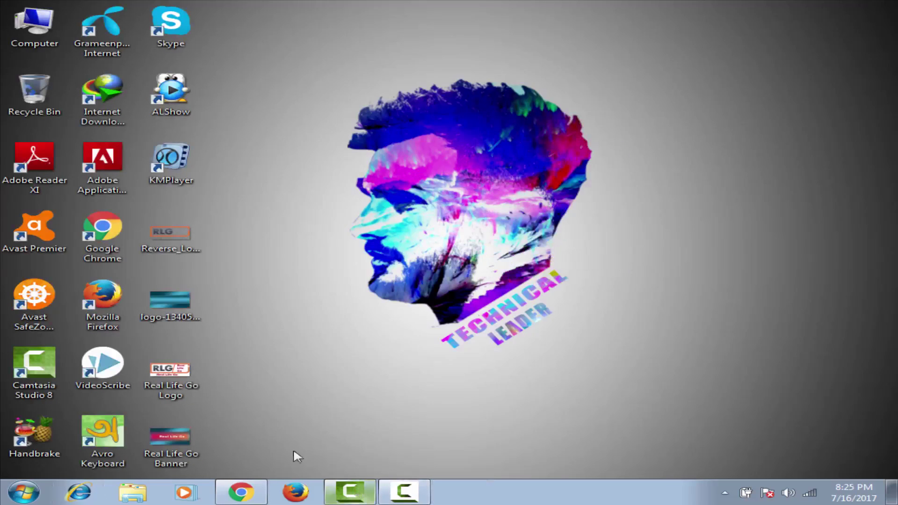
left_click(241, 492)
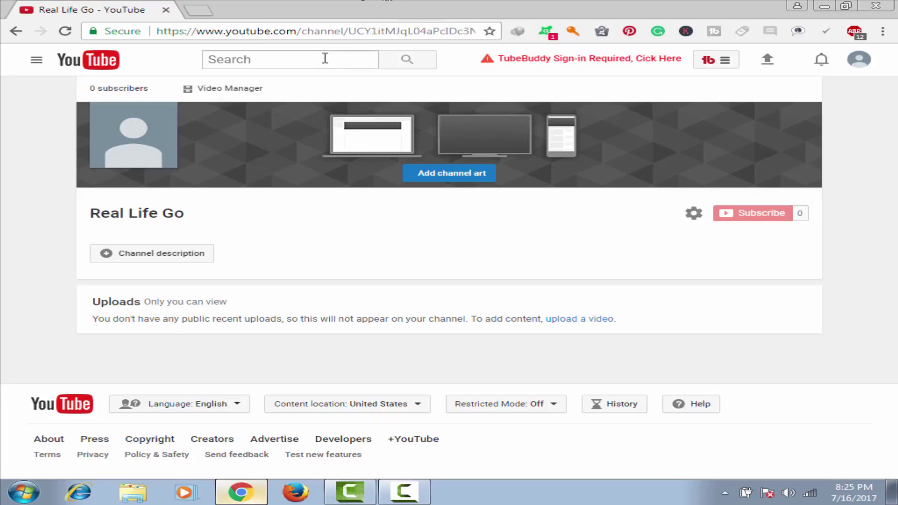
mouse_move(411, 494)
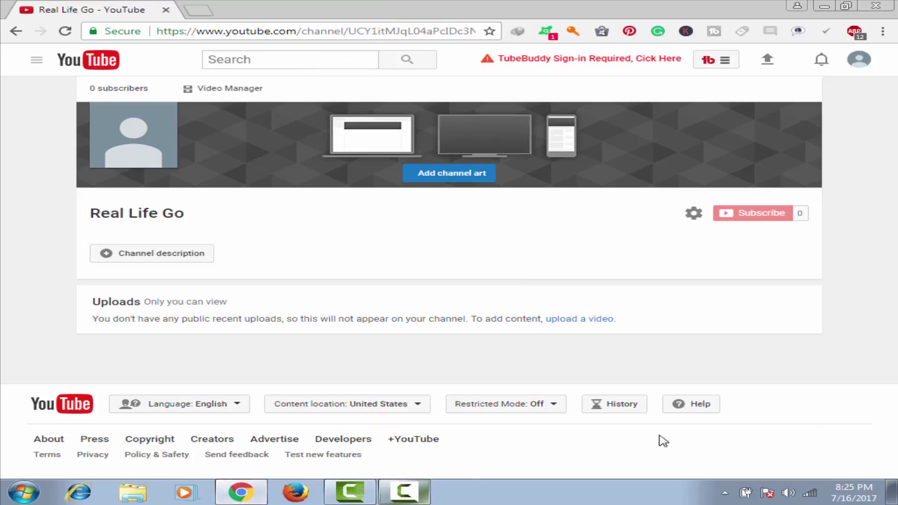
left_click(405, 500)
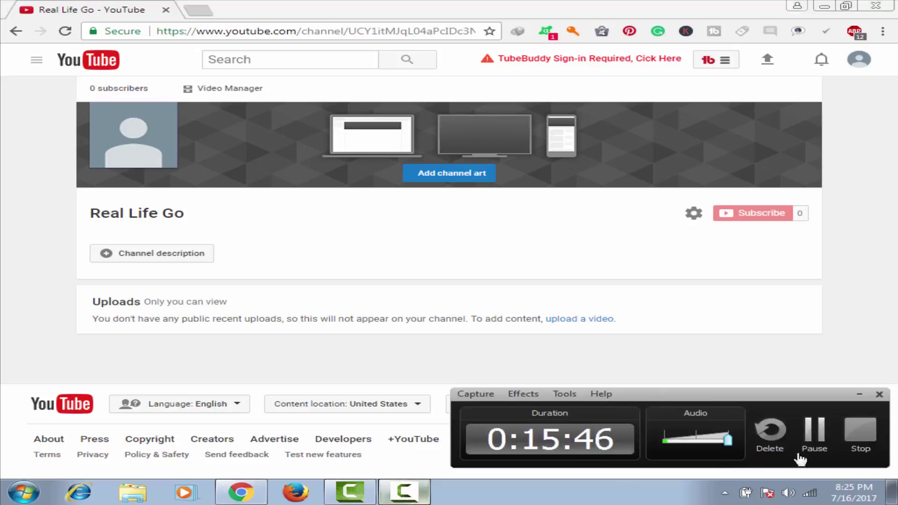
left_click(810, 442)
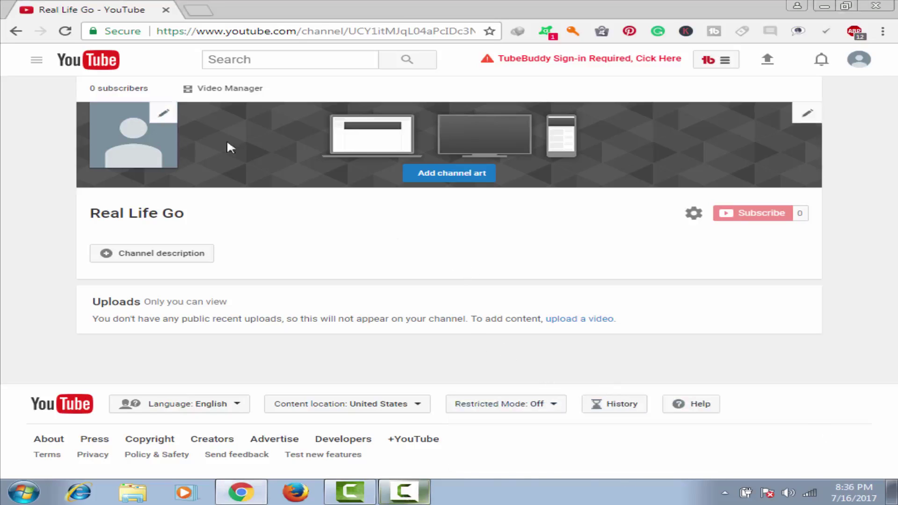
Start editing the channel icon through its linked Brand Account and bring up the profile photo picker.
left_click(167, 115)
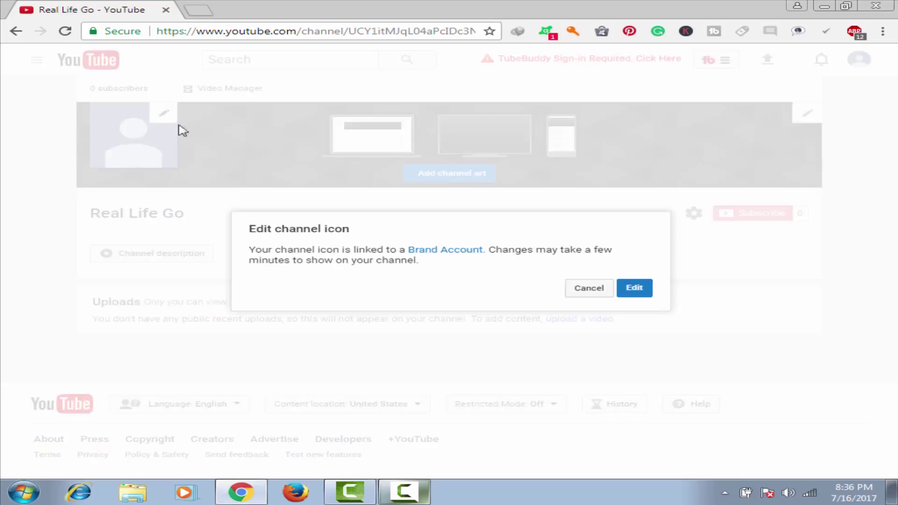
left_click(639, 287)
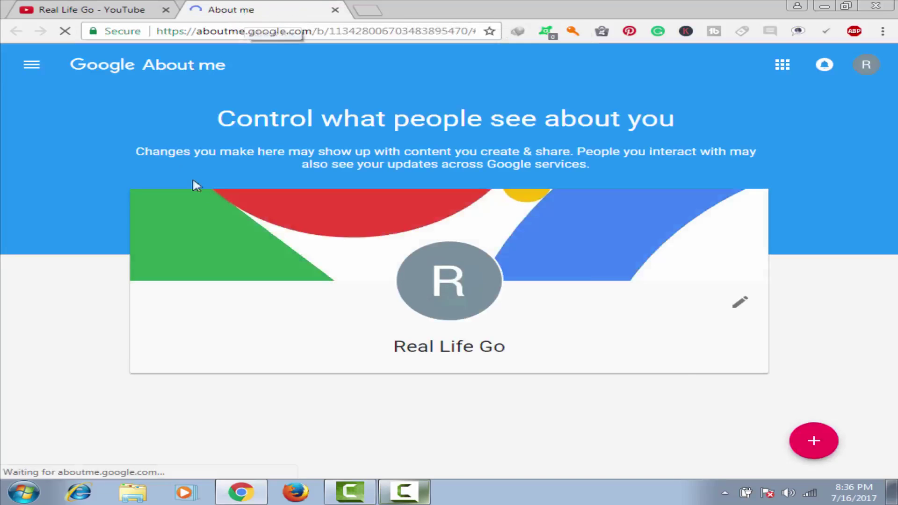
left_click(266, 232)
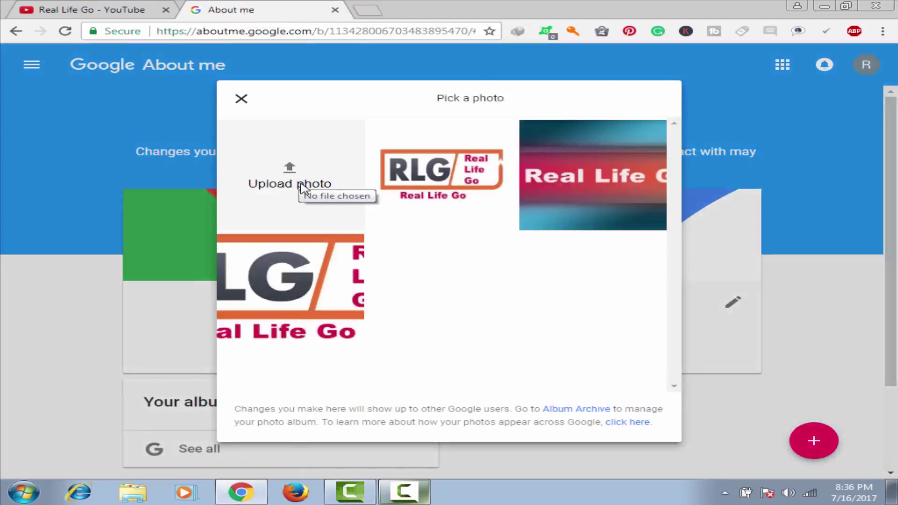
Upload the "Real Life Go Logo" image from the Desktop as the profile photo and apply an enlarged crop around the logo.
left_click(290, 171)
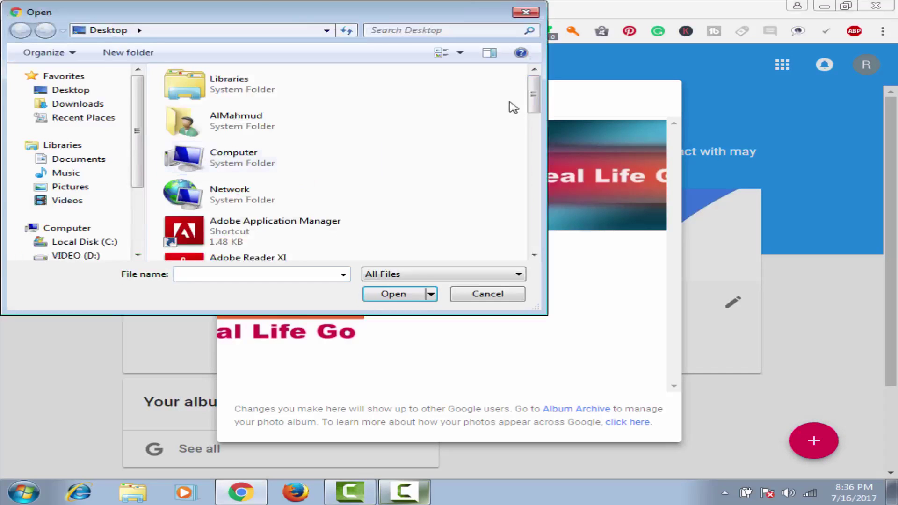
left_click_drag(533, 95, 513, 235)
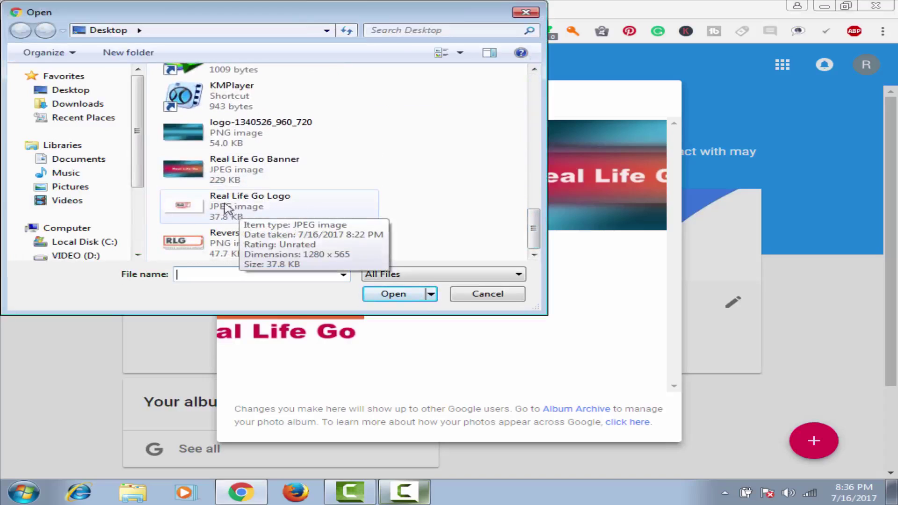
left_click(256, 206)
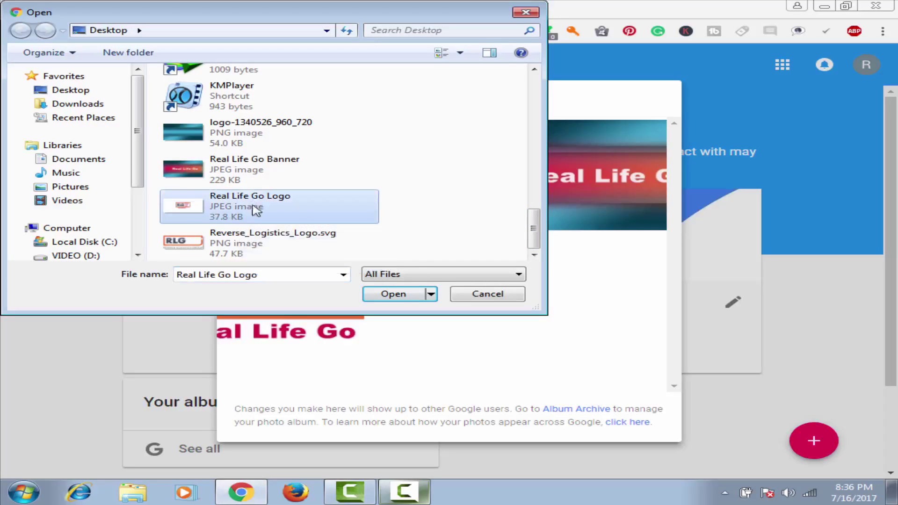
left_click(406, 295)
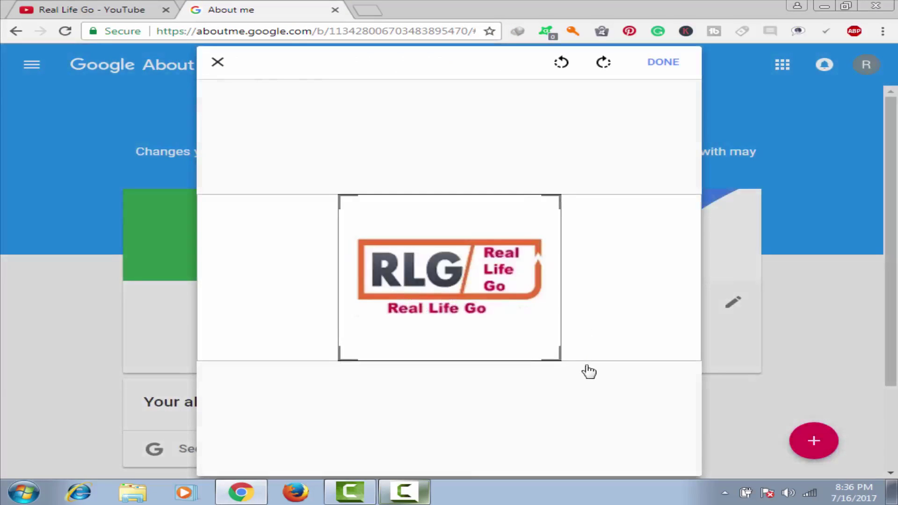
left_click_drag(343, 356, 290, 377)
left_click(662, 66)
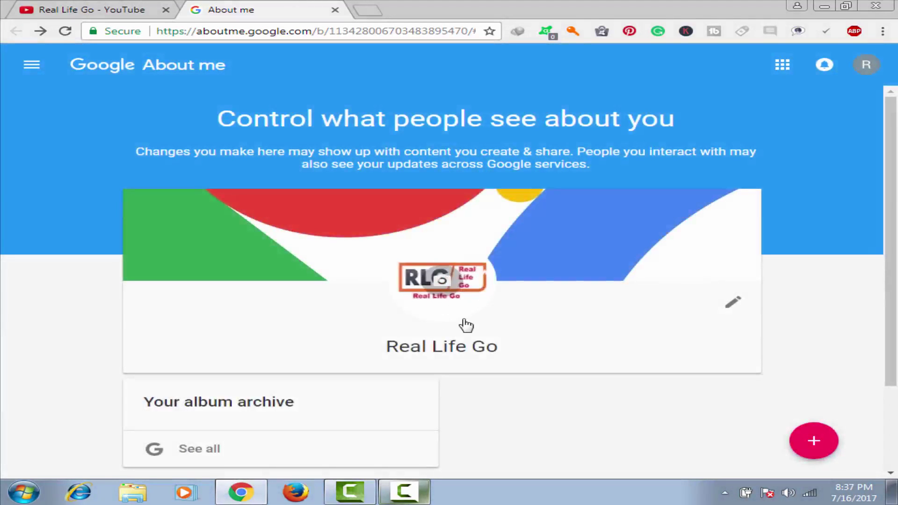
Close the Google About me page, refresh the YouTube channel page and bring up the channel art uploader.
left_click(335, 10)
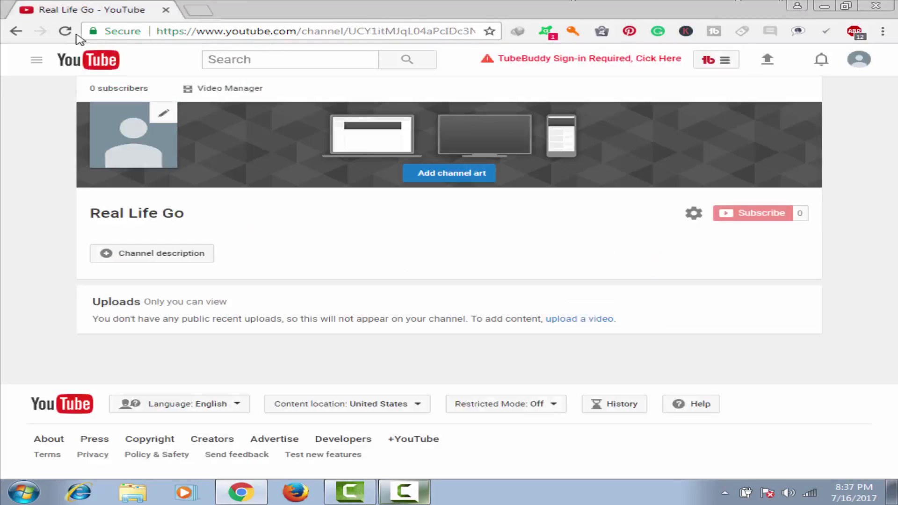
left_click(65, 32)
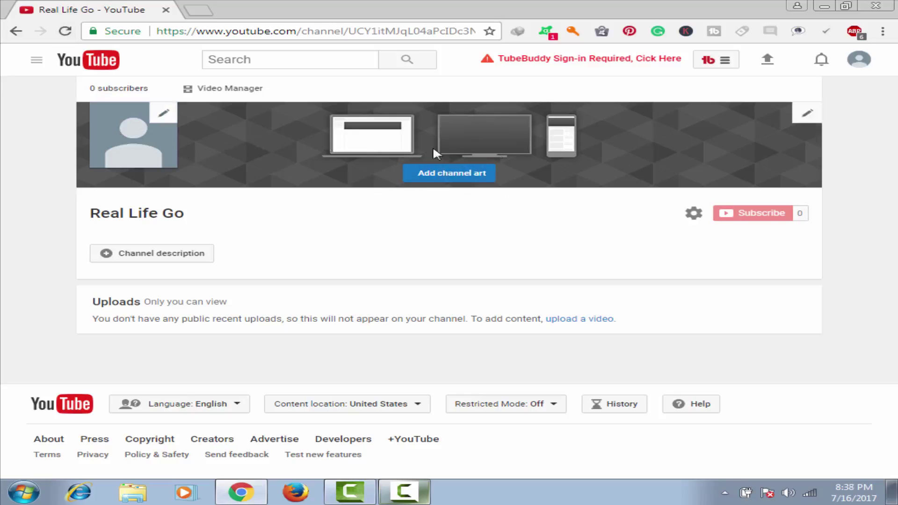
left_click(807, 117)
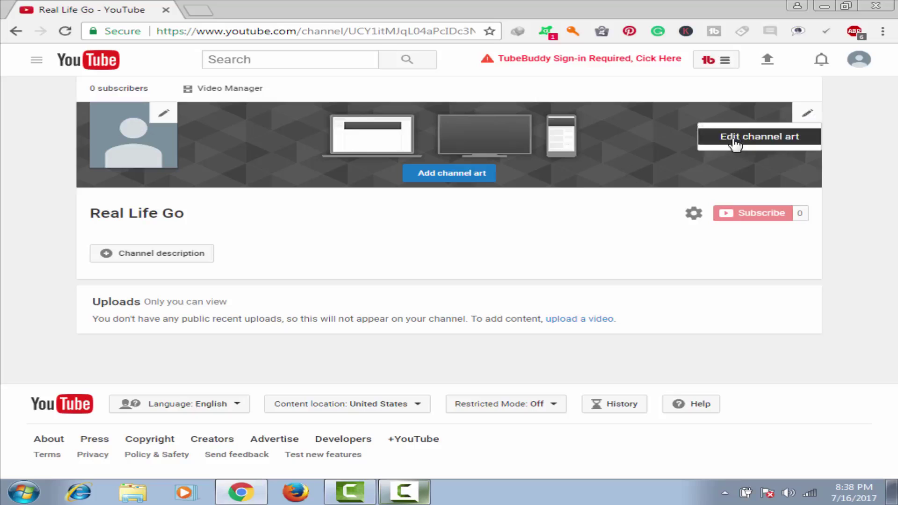
left_click(780, 137)
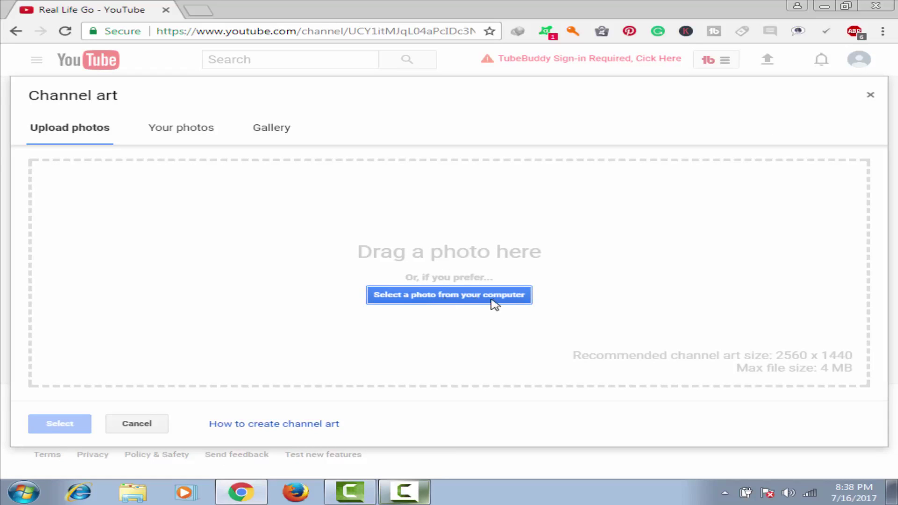
Upload the "Real Life Go Banner" image from the Desktop as the channel art and refresh the channel page.
left_click(465, 298)
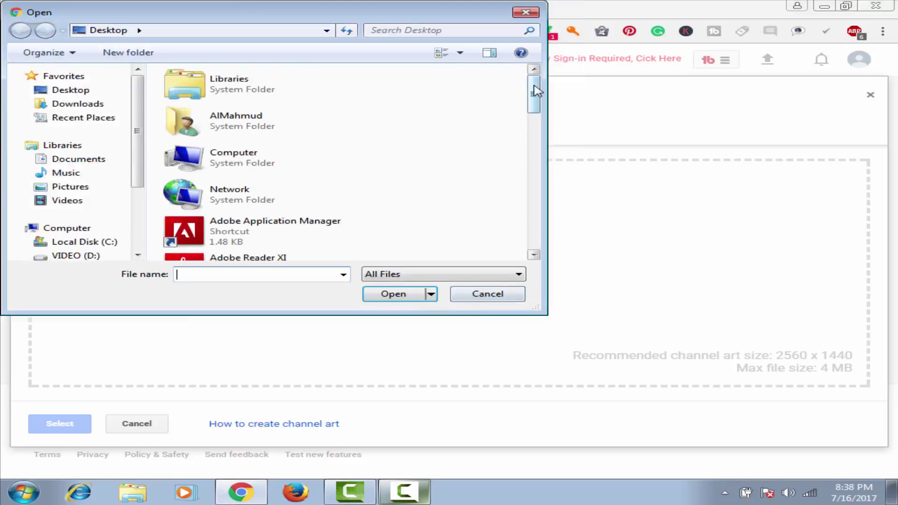
left_click_drag(535, 92, 528, 228)
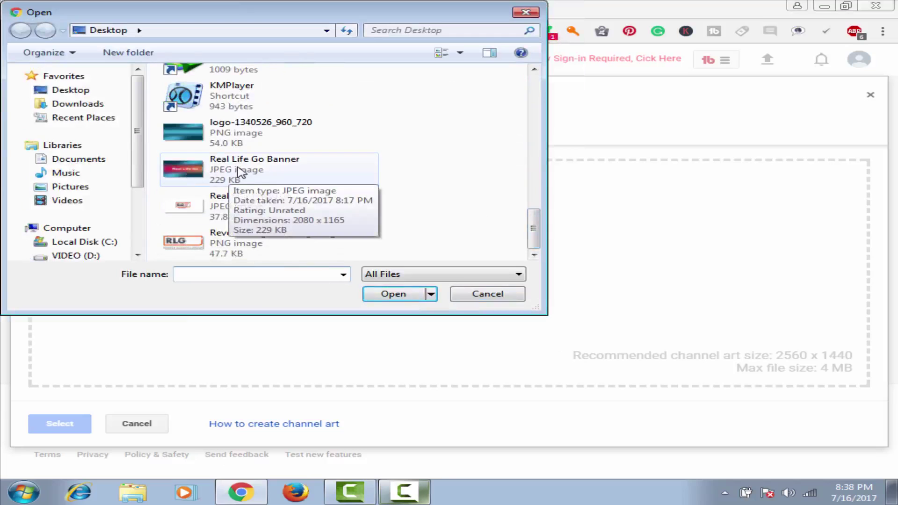
left_click(257, 170)
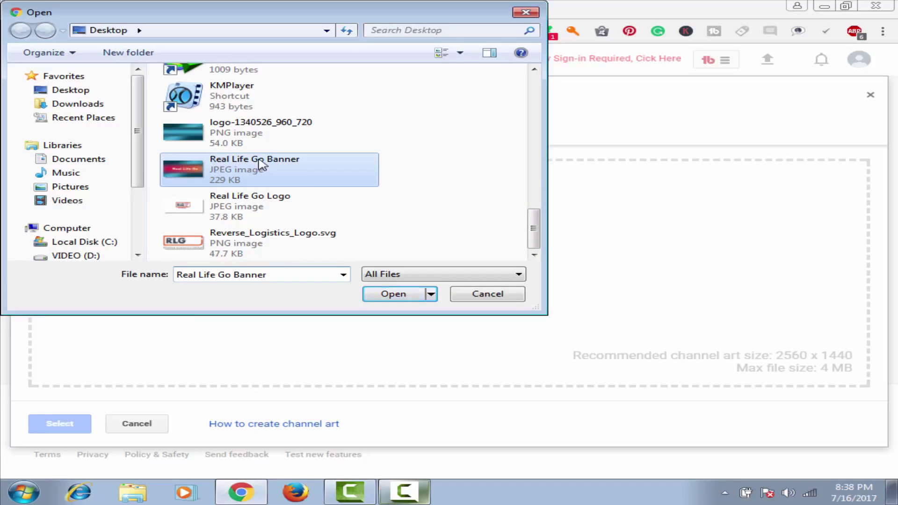
left_click(396, 293)
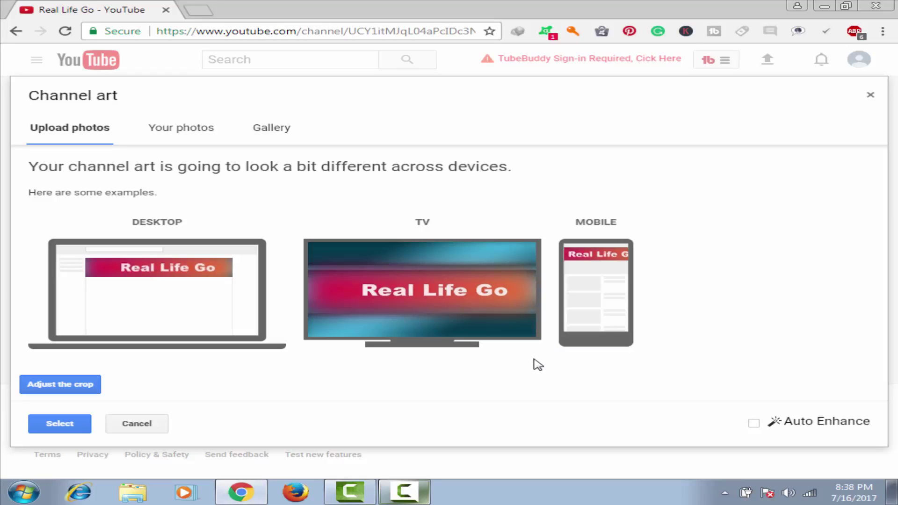
left_click(63, 424)
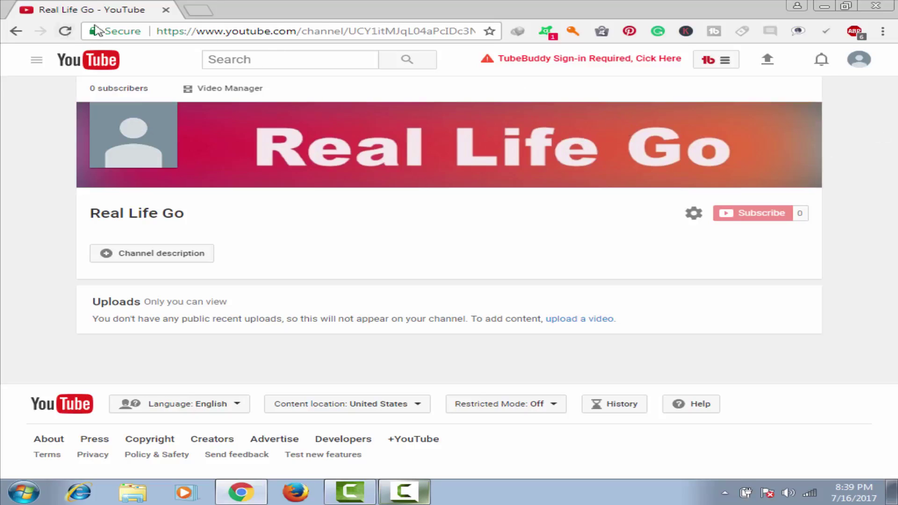
left_click(65, 31)
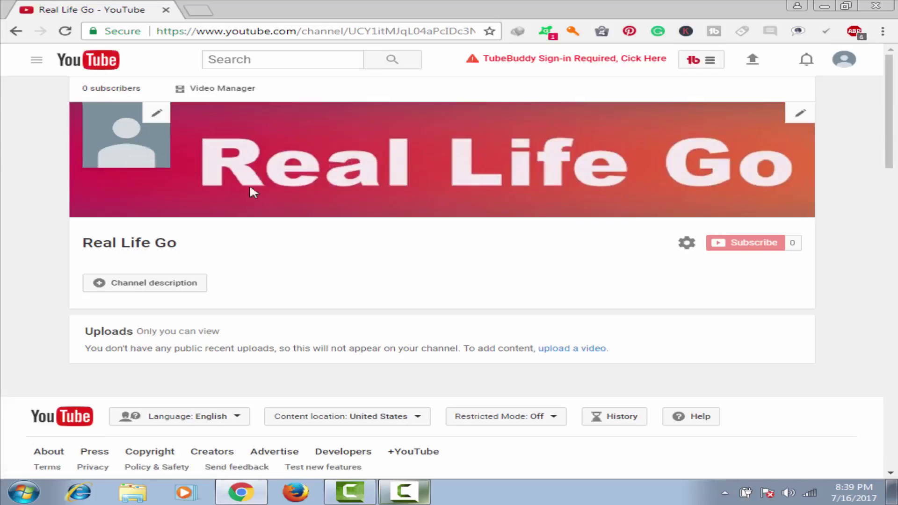
scroll(251, 190, "down", 1)
scroll(895, 103, "up", 1)
mouse_move(384, 115)
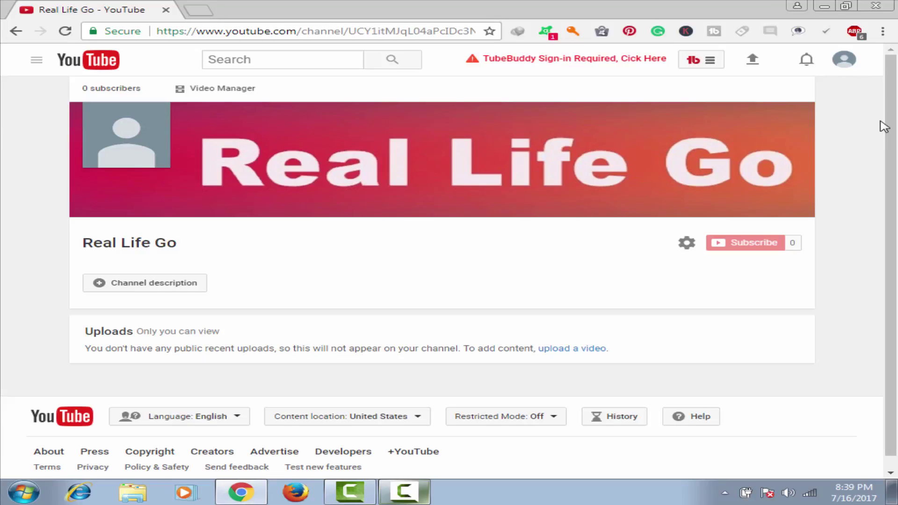
Enable "Customize the layout of your channel" in the channel settings and save.
mouse_move(752, 176)
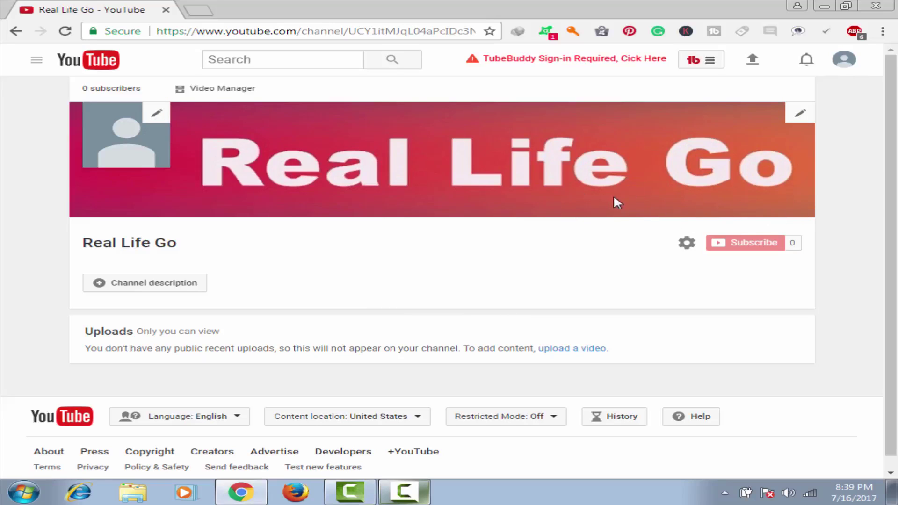
left_click(685, 245)
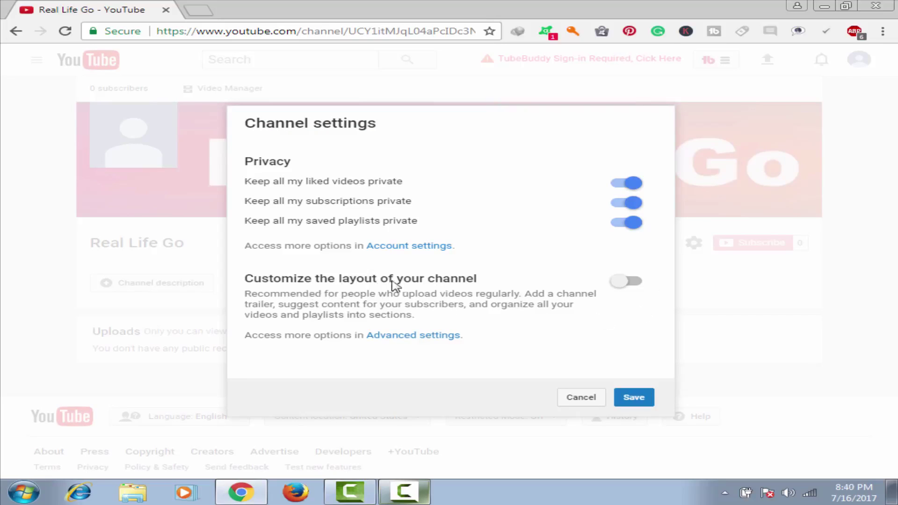
left_click(636, 283)
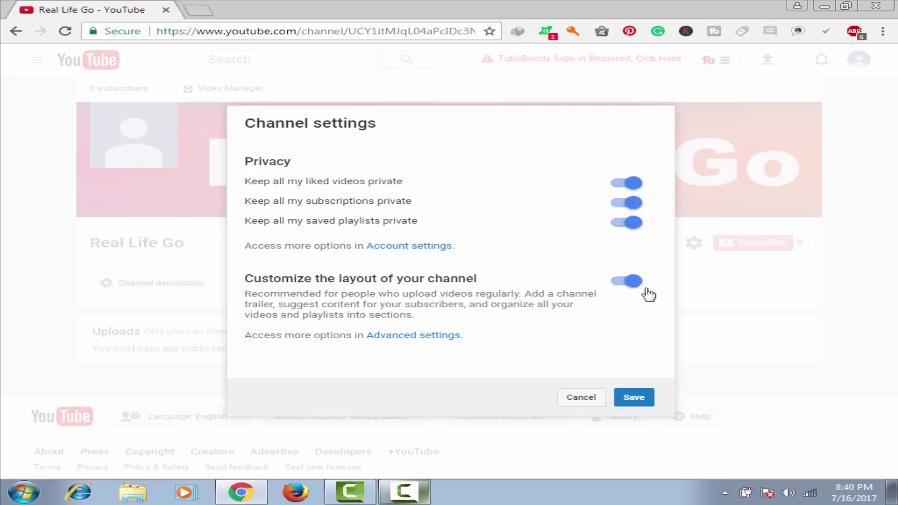
left_click(642, 401)
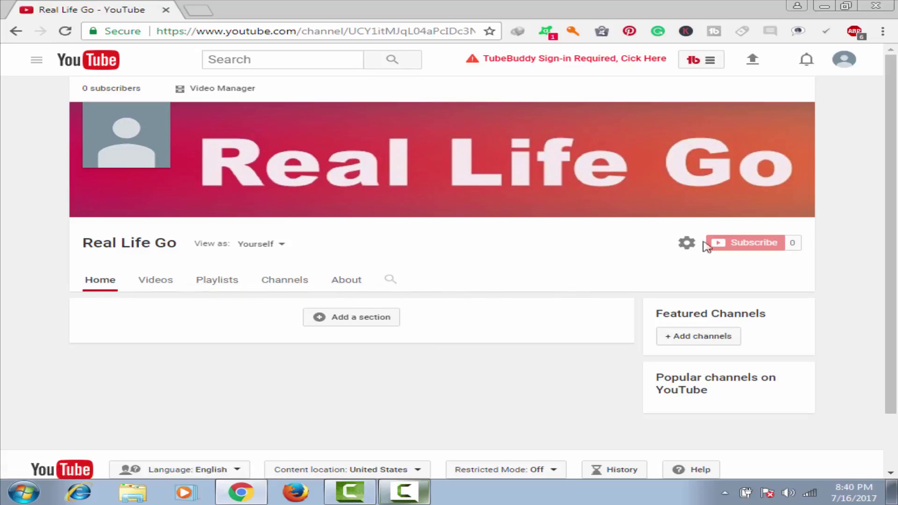
Start editing the links shown on the channel art and add an empty custom link.
mouse_move(799, 116)
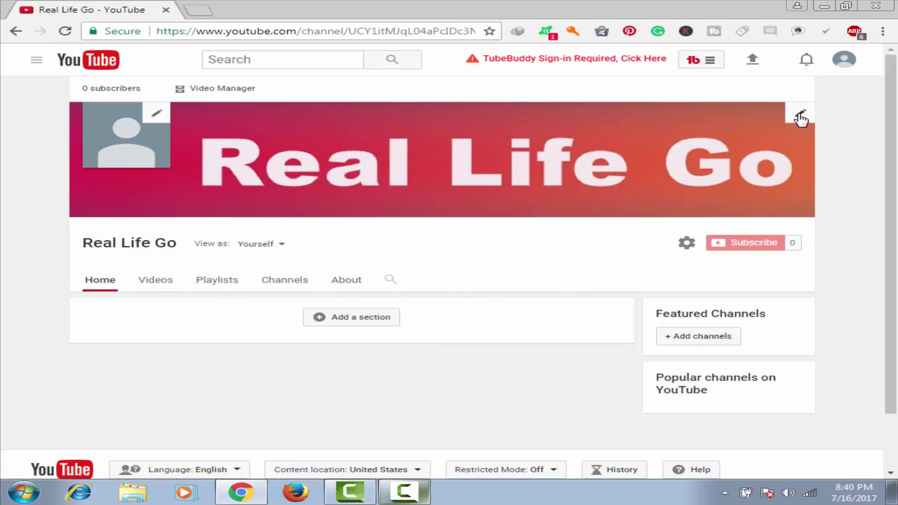
left_click(801, 117)
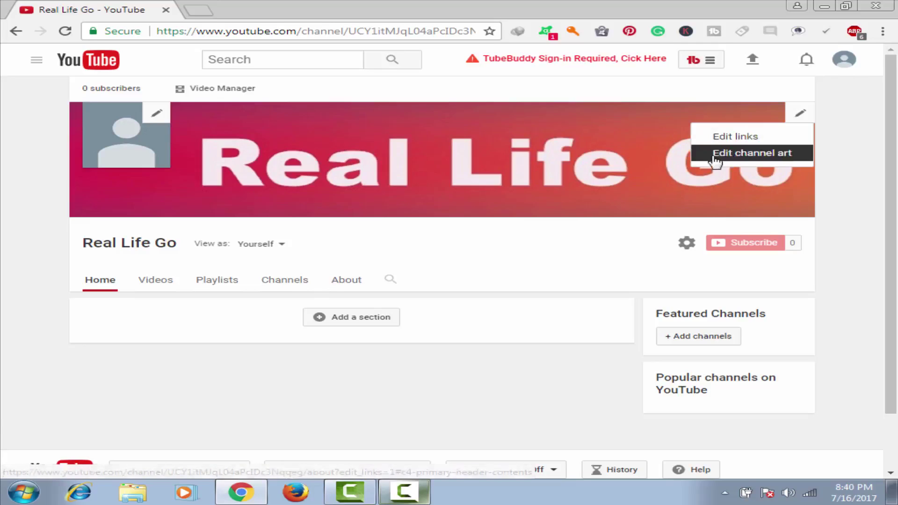
left_click(733, 138)
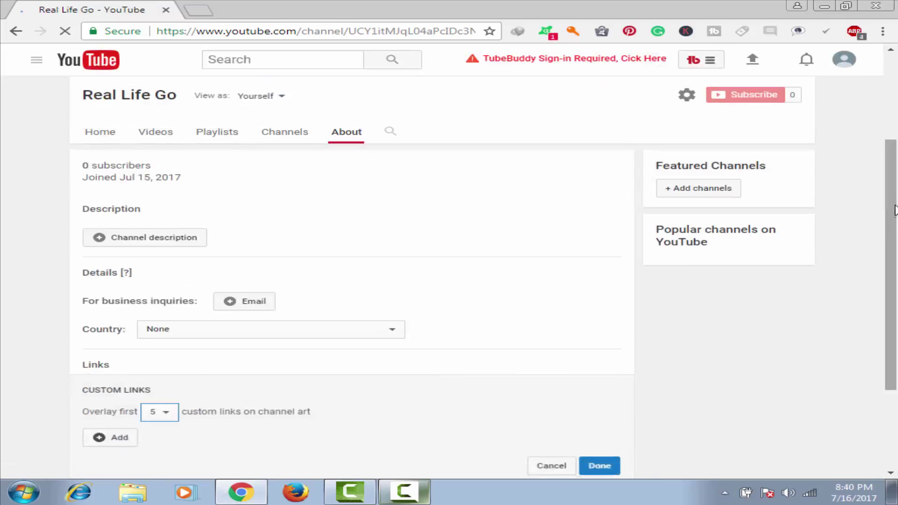
left_click_drag(894, 220, 896, 306)
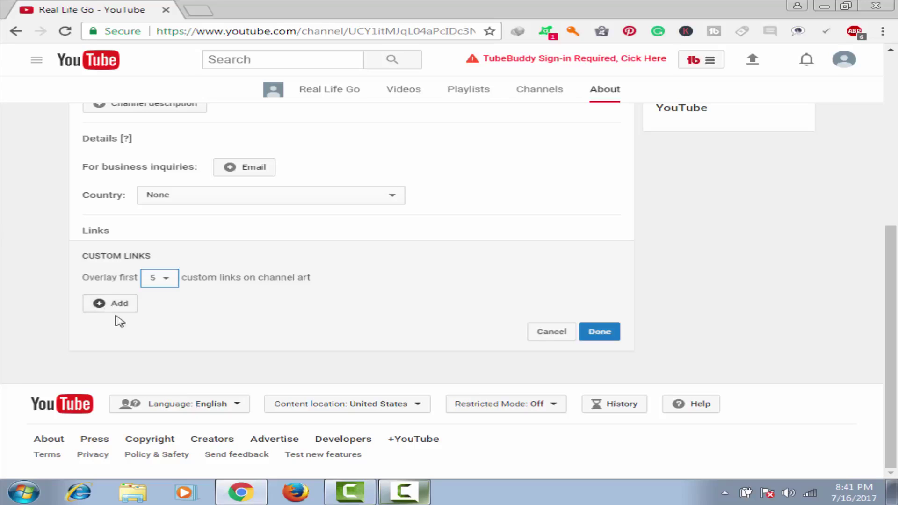
left_click(116, 302)
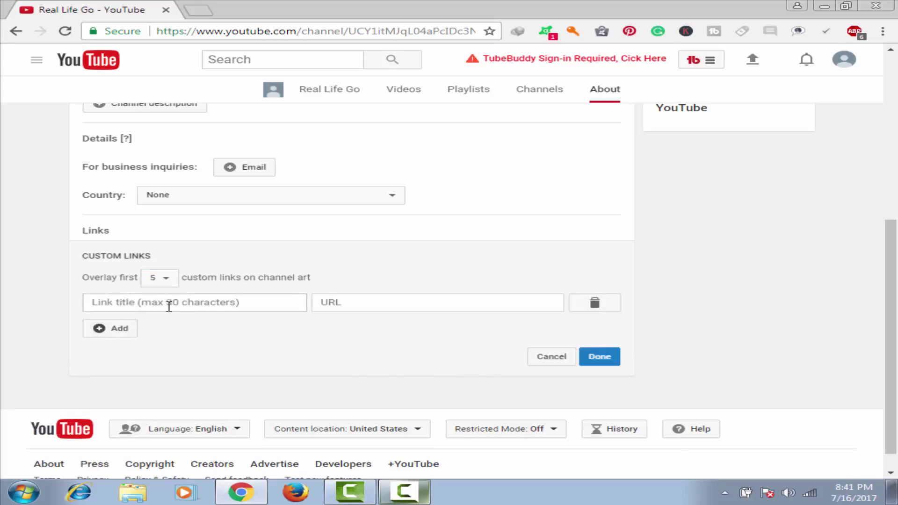
Title the new custom link "facebook".
left_click(106, 303)
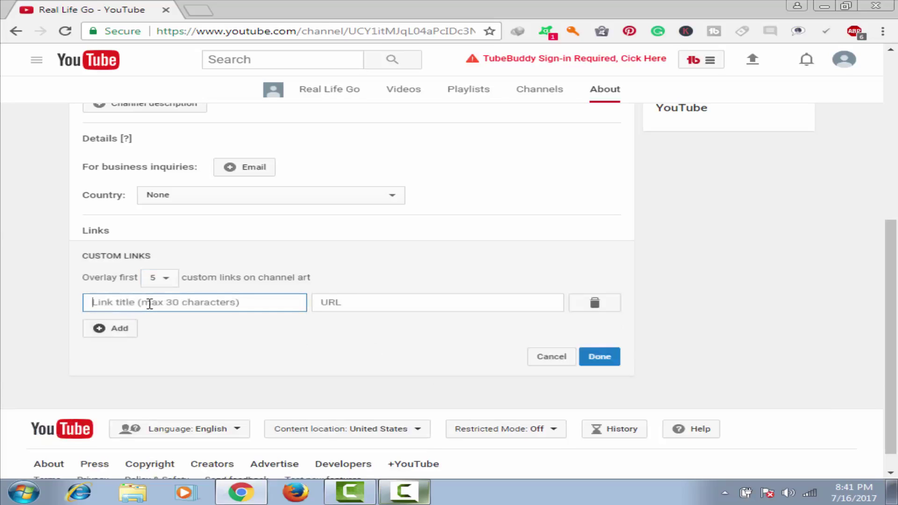
left_click(150, 304)
left_click(259, 318)
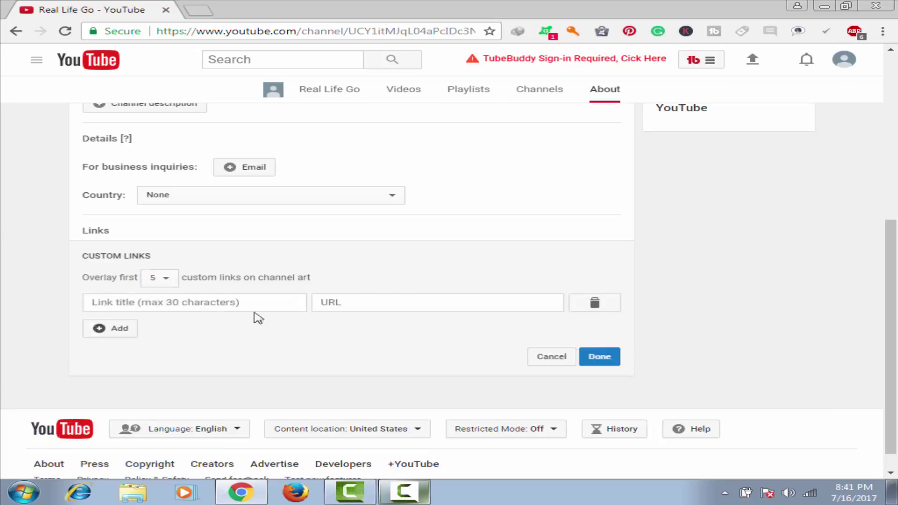
left_click(193, 302)
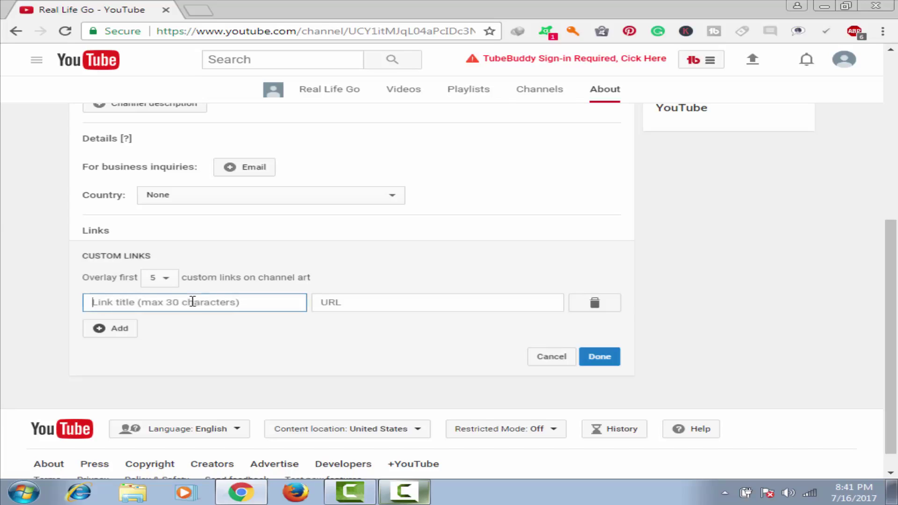
type("fea")
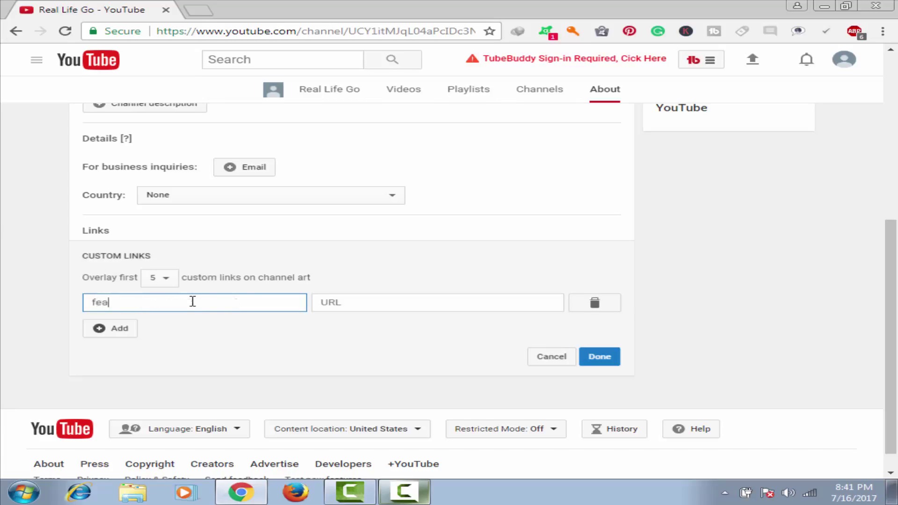
type("c")
key("BackSpace")
key("BackSpace")
key("BackSpace")
key("BackSpace")
type("facebook")
Copy the current channel page's address into the facebook link's URL and save the custom links.
left_click(372, 302)
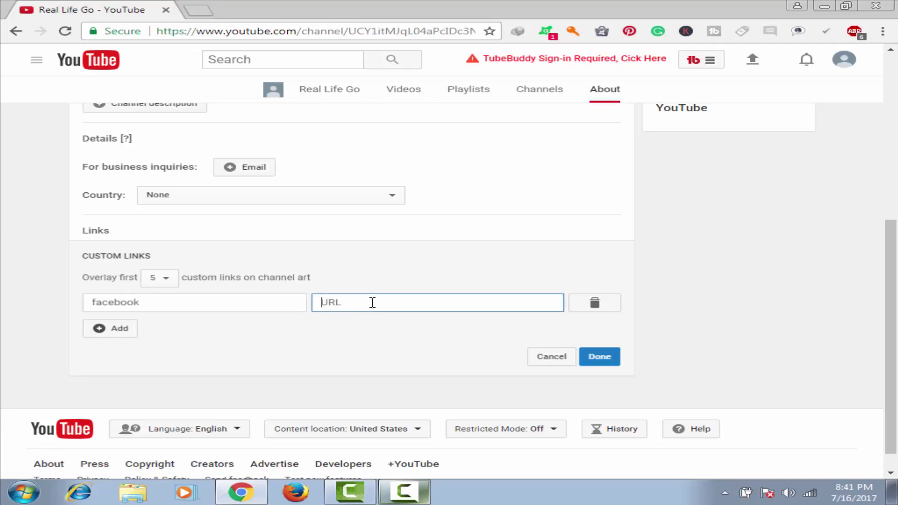
left_click(268, 31)
key("ctrl+c")
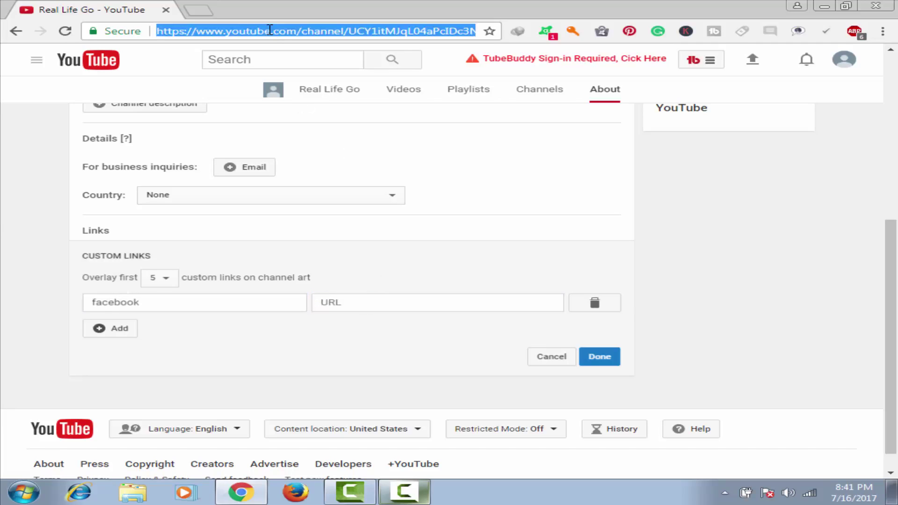
left_click(369, 303)
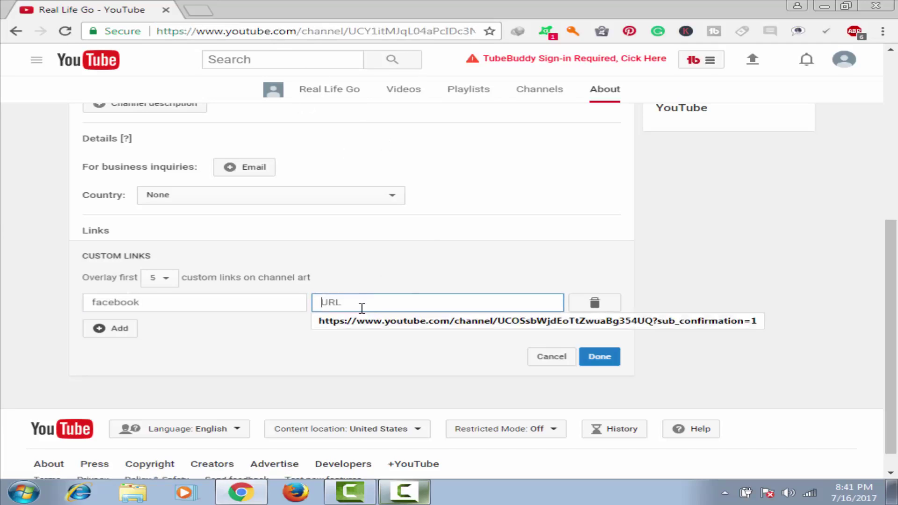
key("ctrl+v")
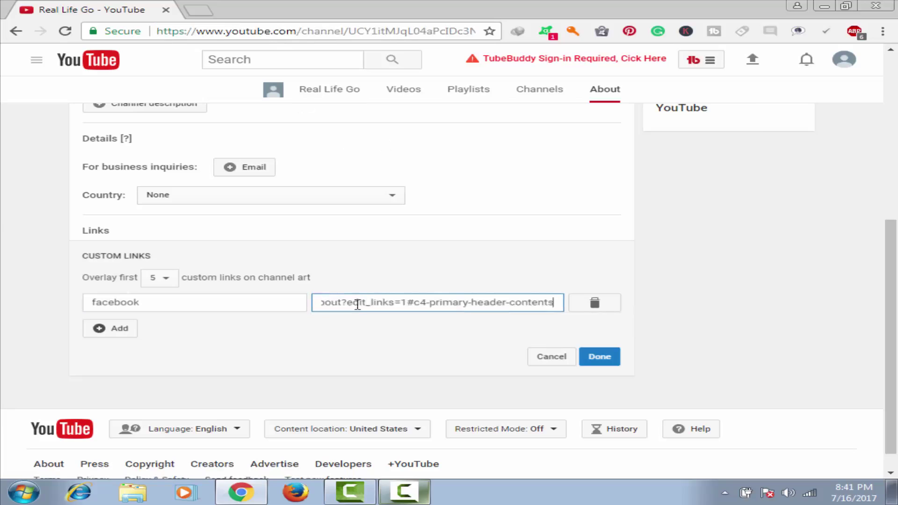
left_click(599, 357)
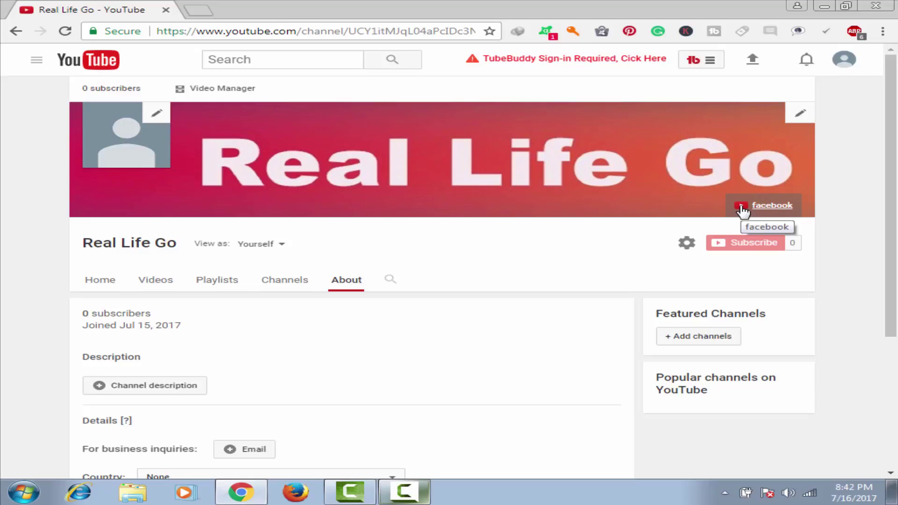
Start adding a channel description in the channel's About section.
left_click_drag(895, 139, 895, 195)
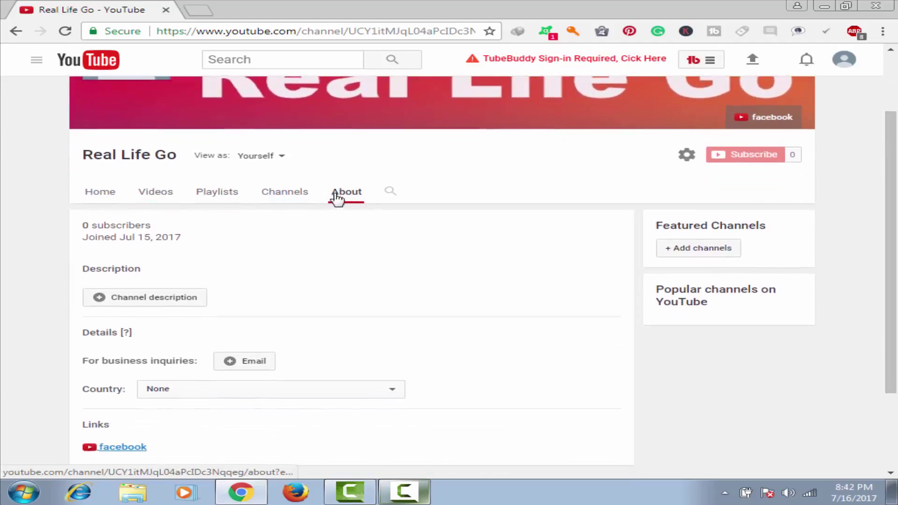
scroll(889, 210, "up", 2)
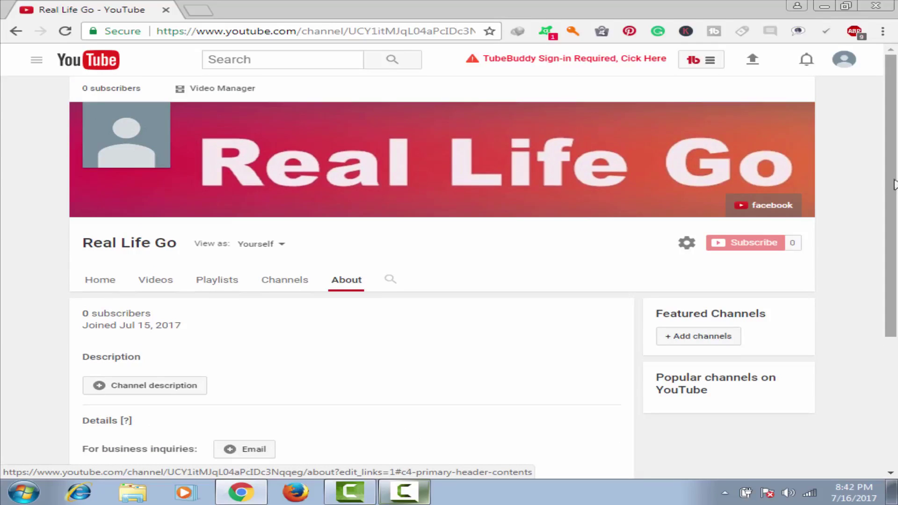
left_click(352, 286)
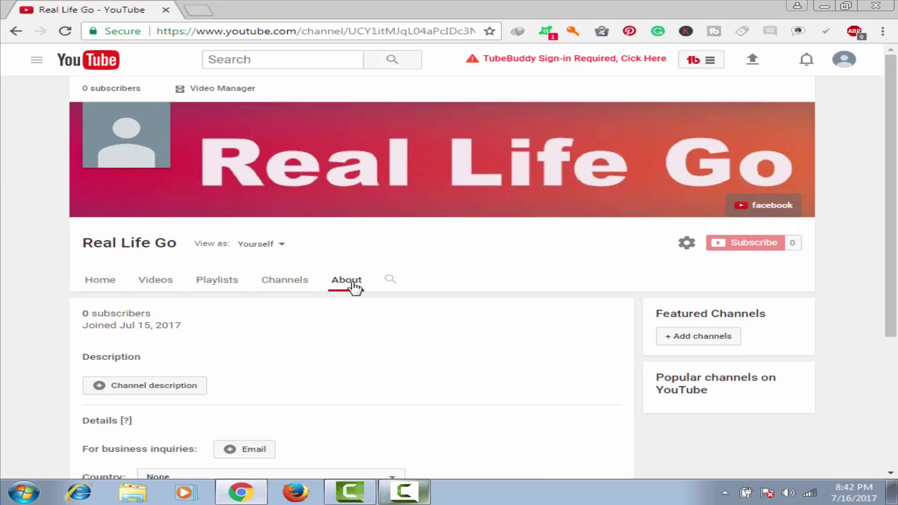
scroll(308, 354, "down", 2)
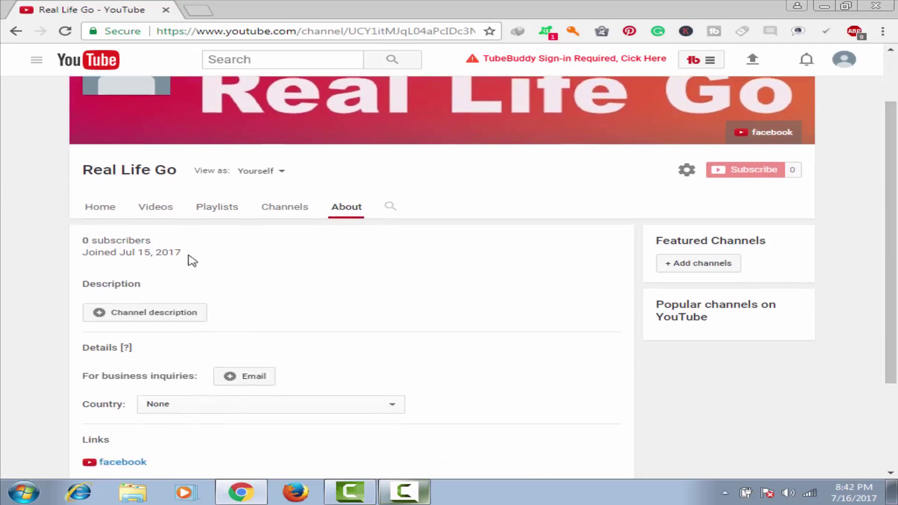
left_click(177, 316)
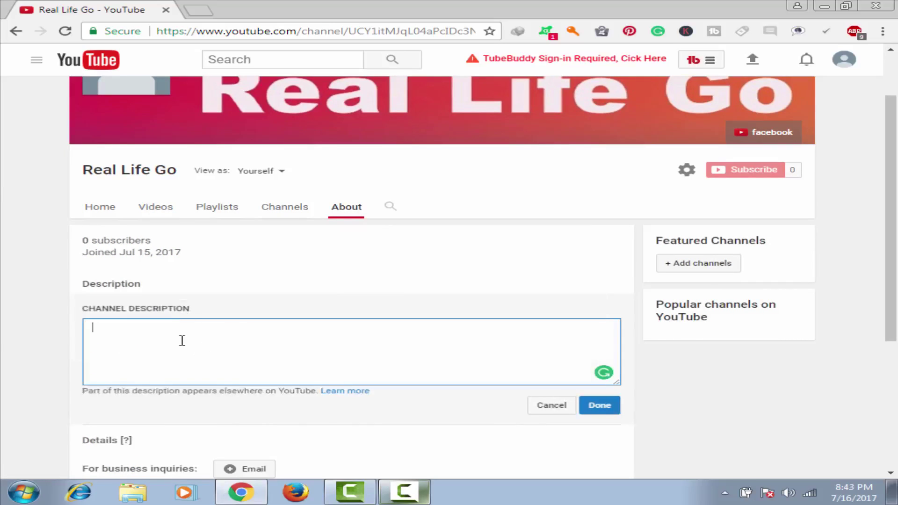